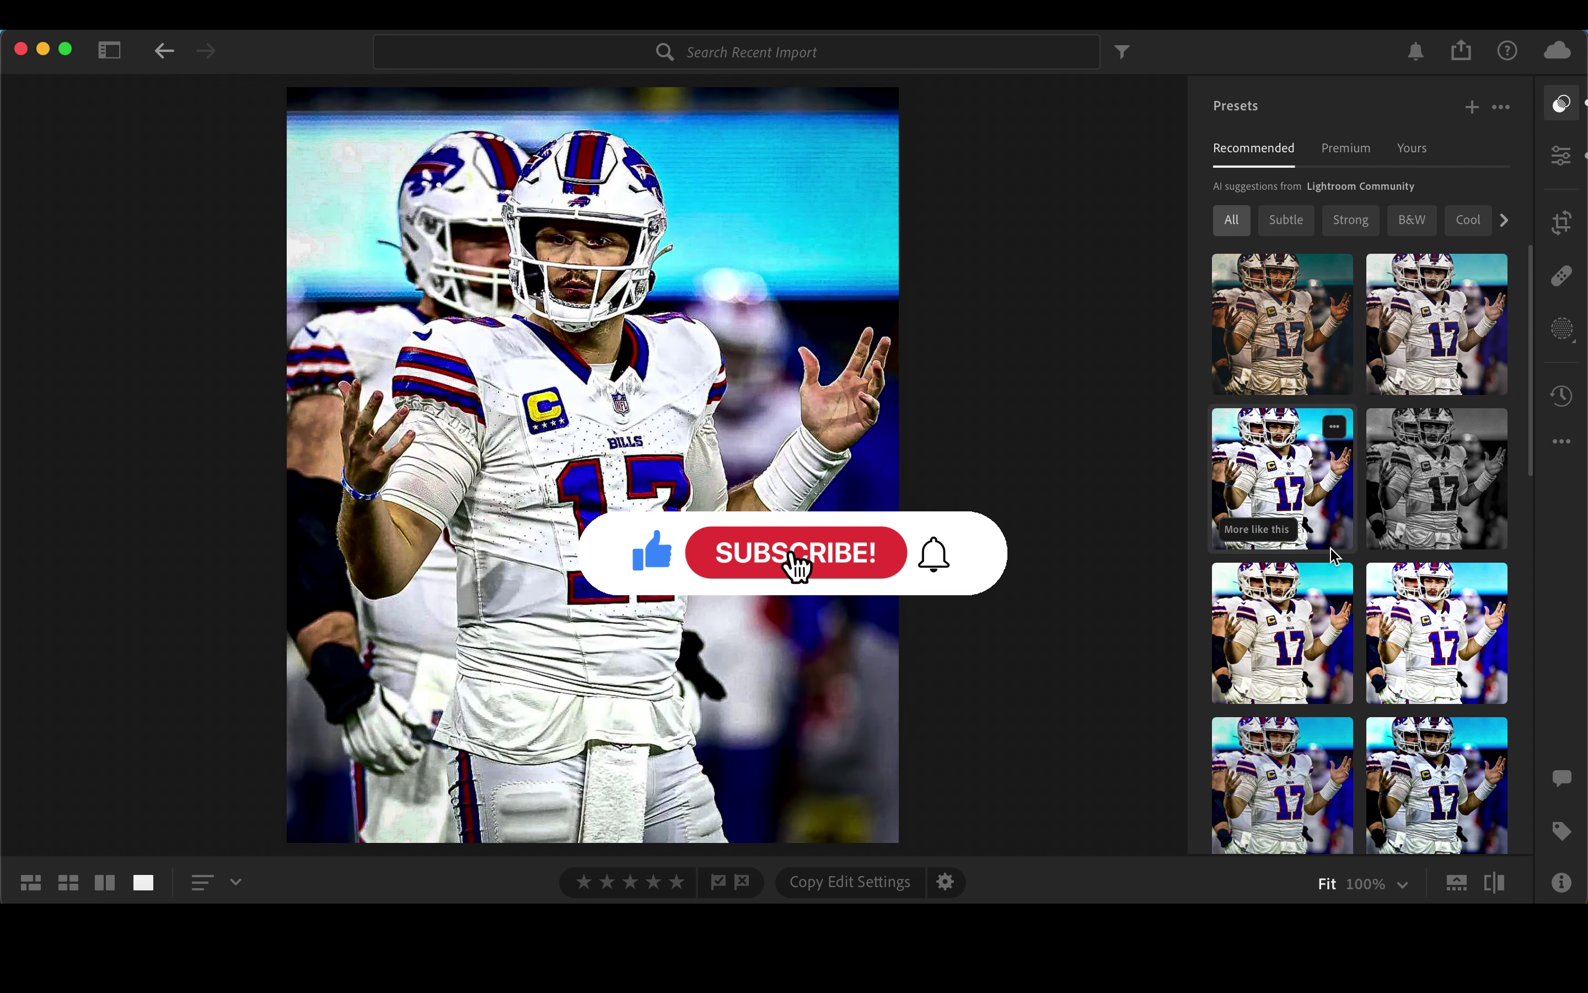
# Step: Preview recommended presets, filter to ones similar to a vivid look, and apply the third
pyautogui.scroll(-5, 1316, 758)
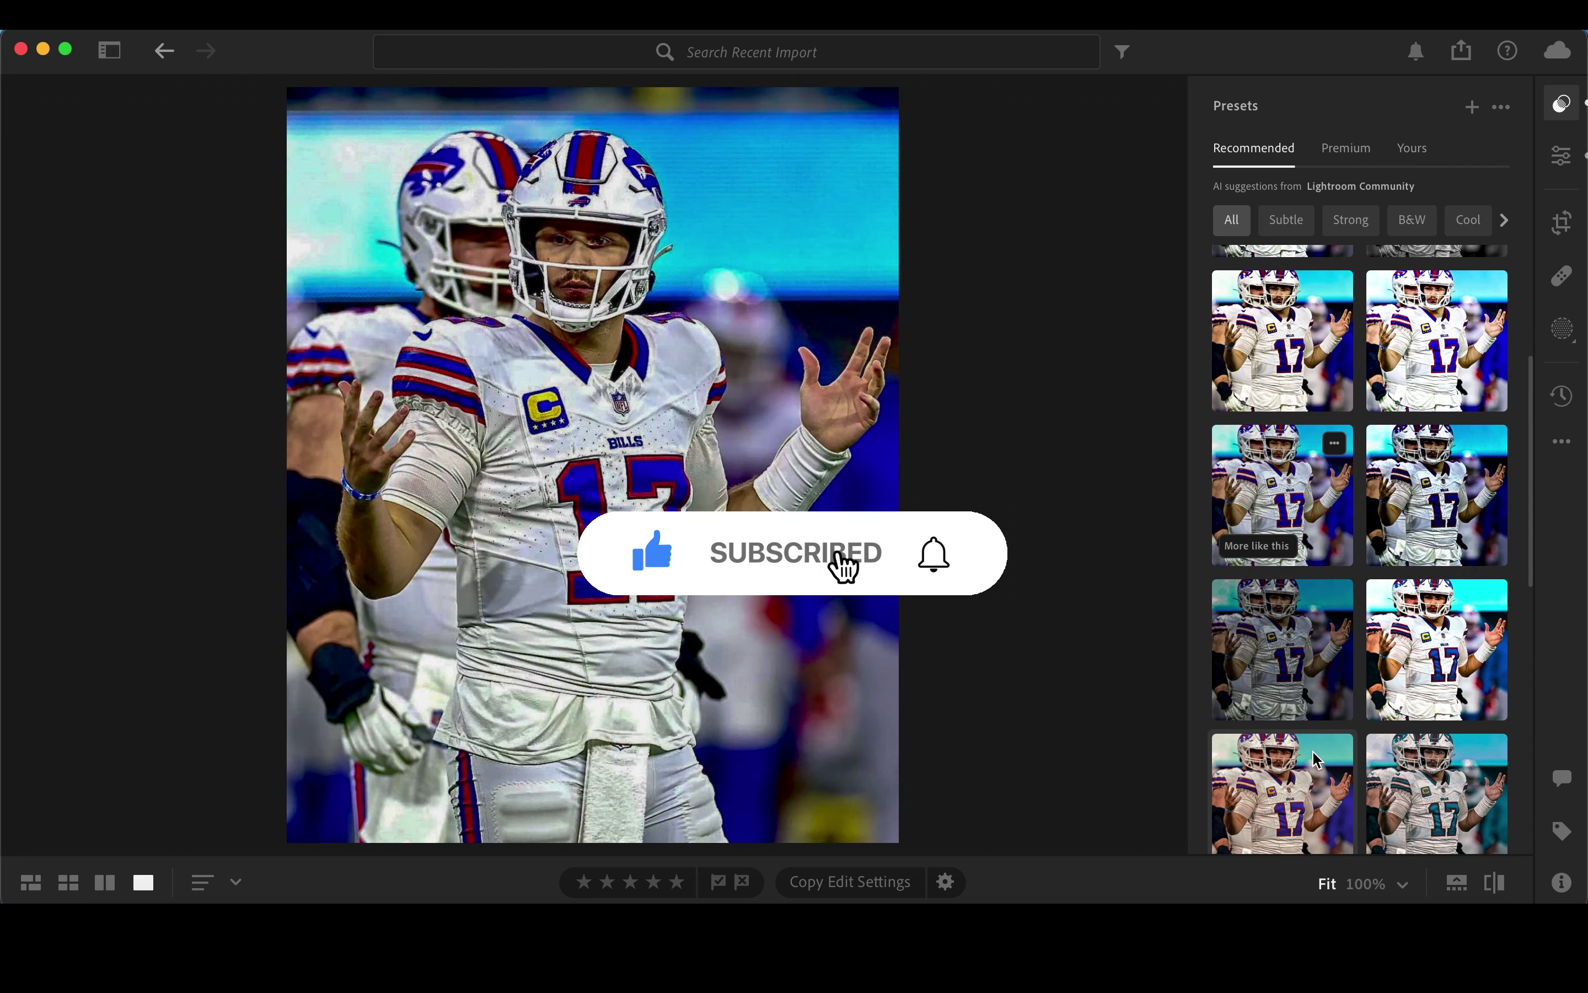
pyautogui.scroll(-5, 1316, 759)
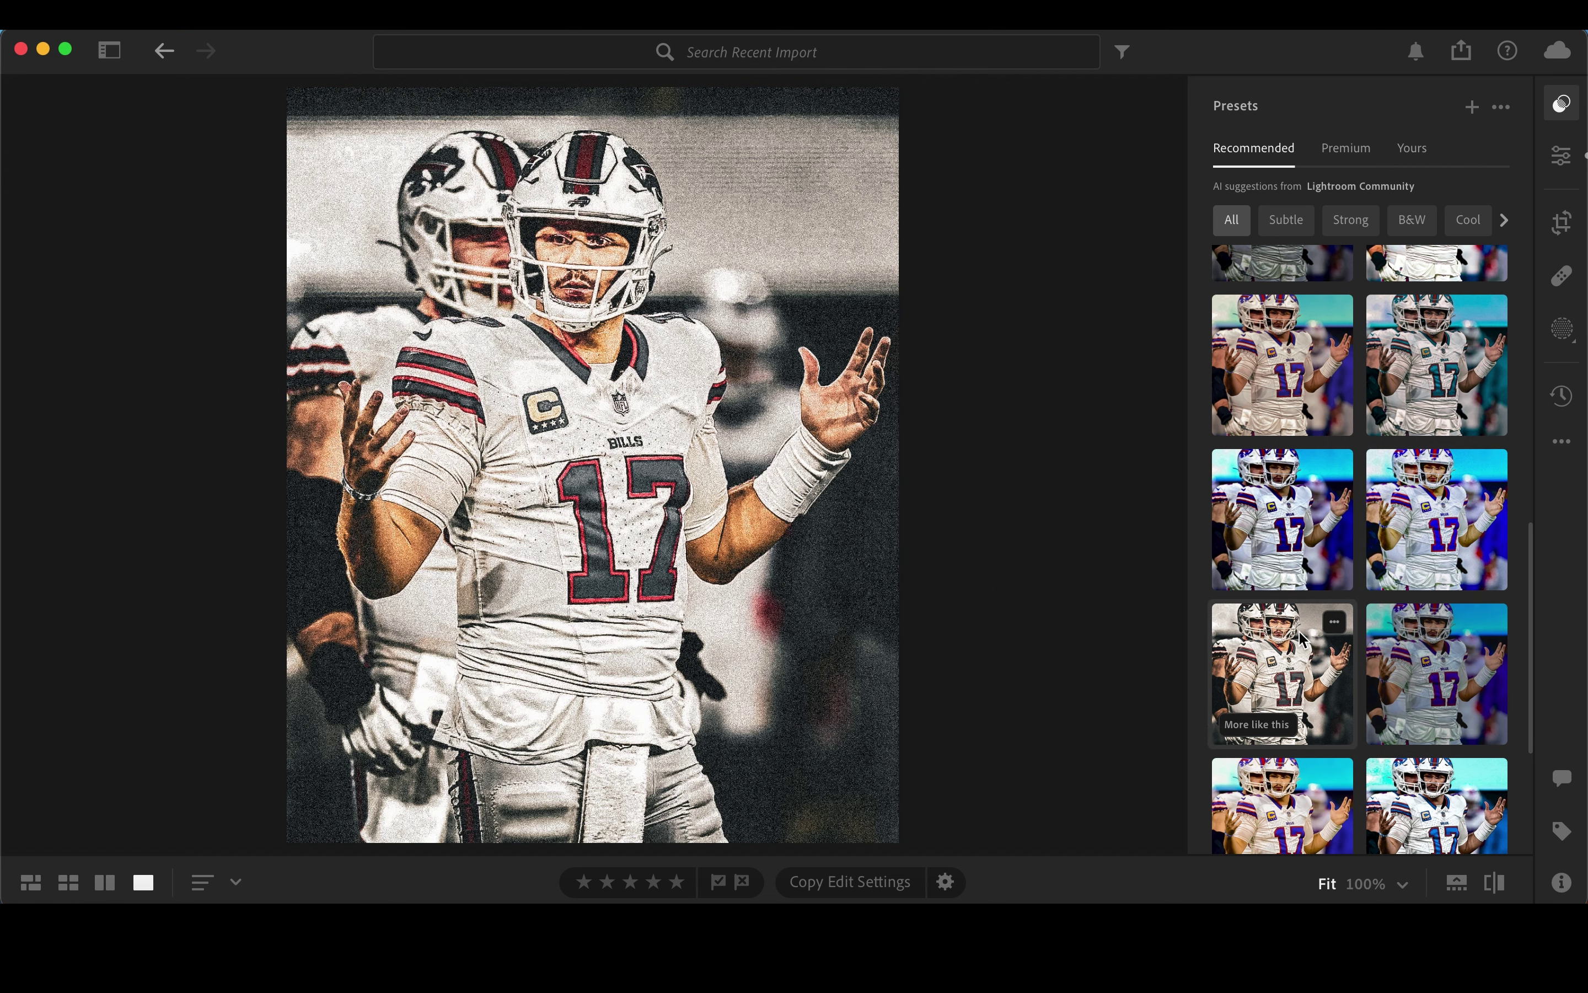
pyautogui.scroll(-5, 1451, 729)
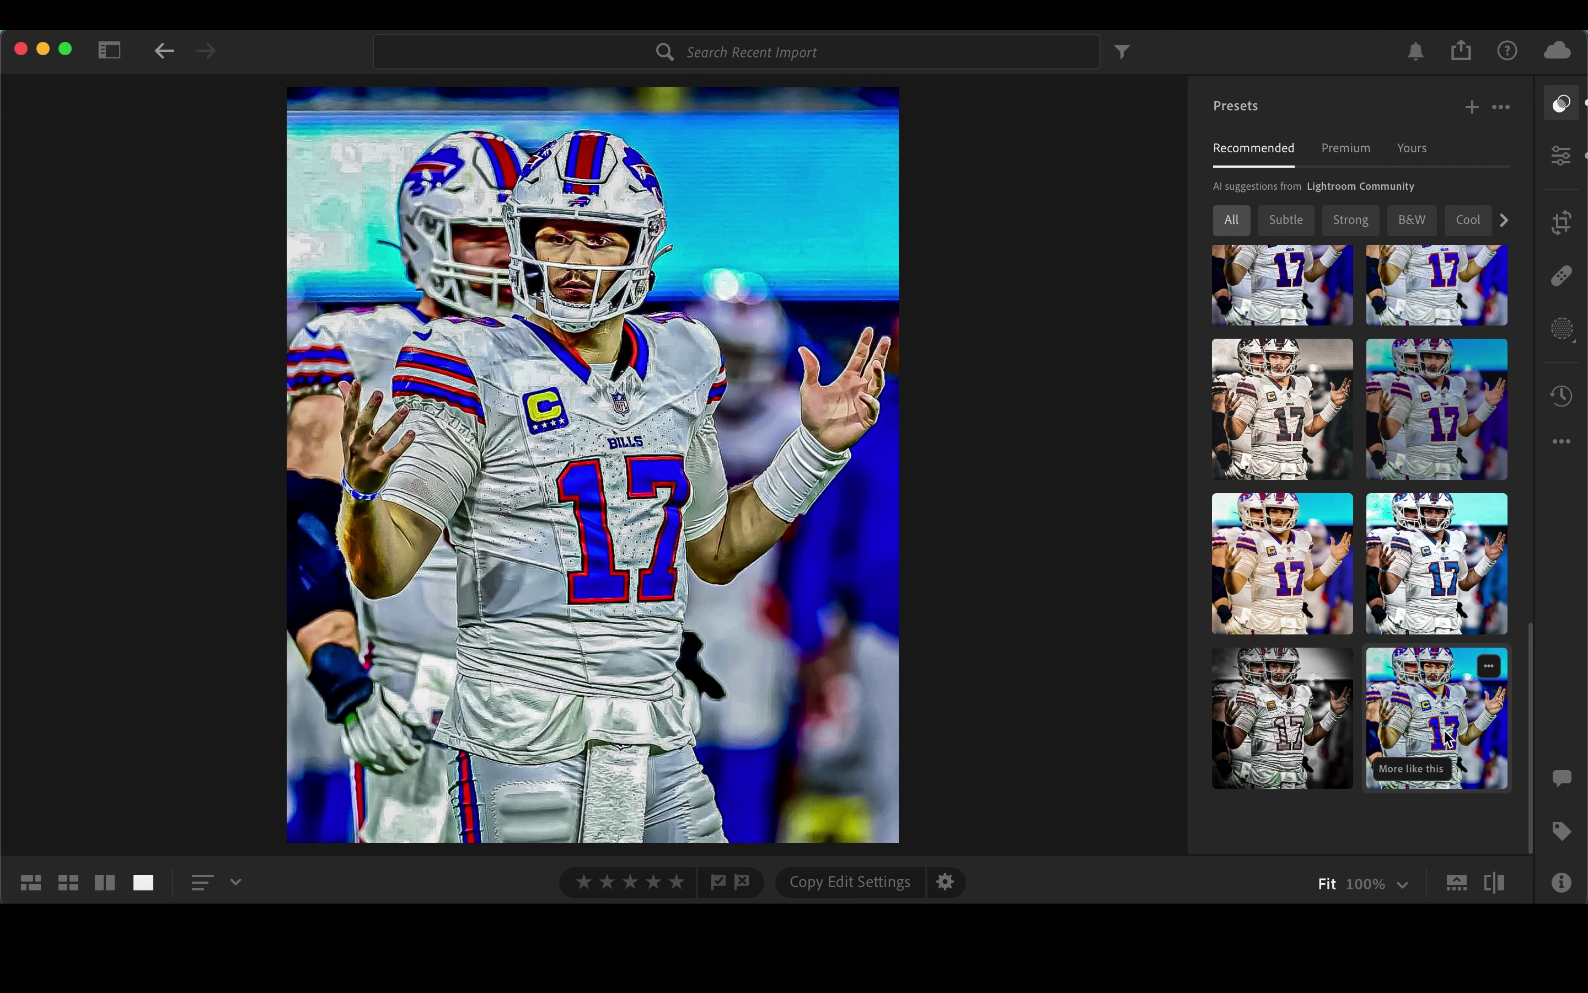
pyautogui.click(1444, 735)
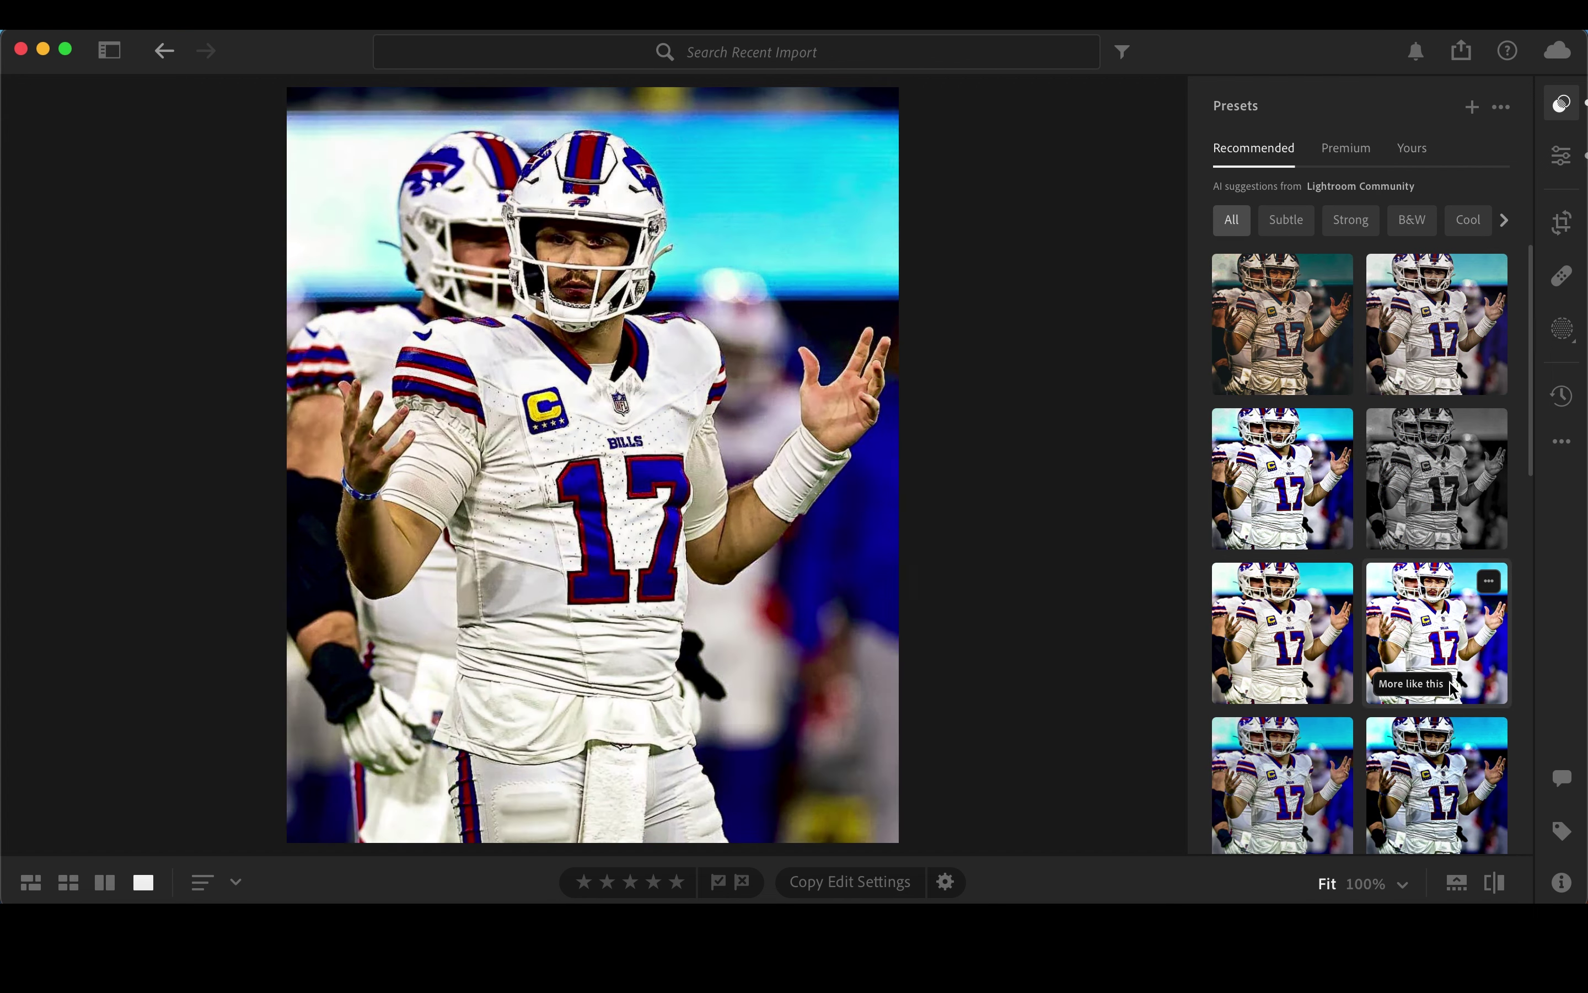
pyautogui.click(1453, 688)
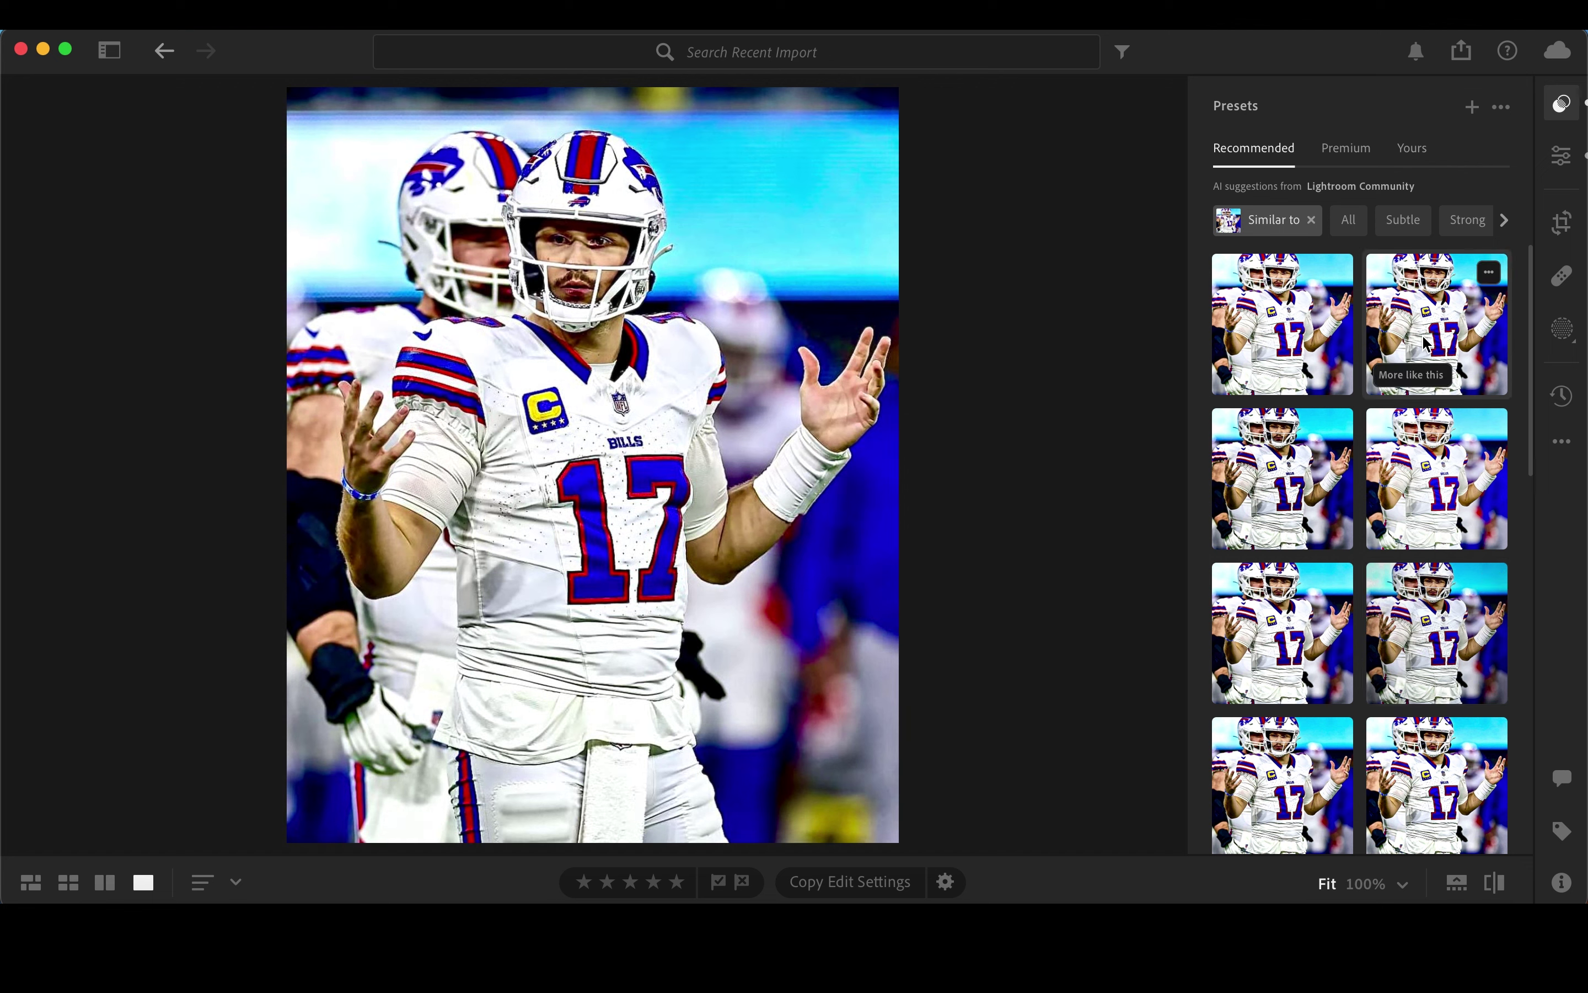
pyautogui.click(1293, 486)
# Step: Set the preset amount to 93 and mask Layer 1 to the auto-selected players
pyautogui.moveTo(1357, 608); pyautogui.dragTo(1350, 609)
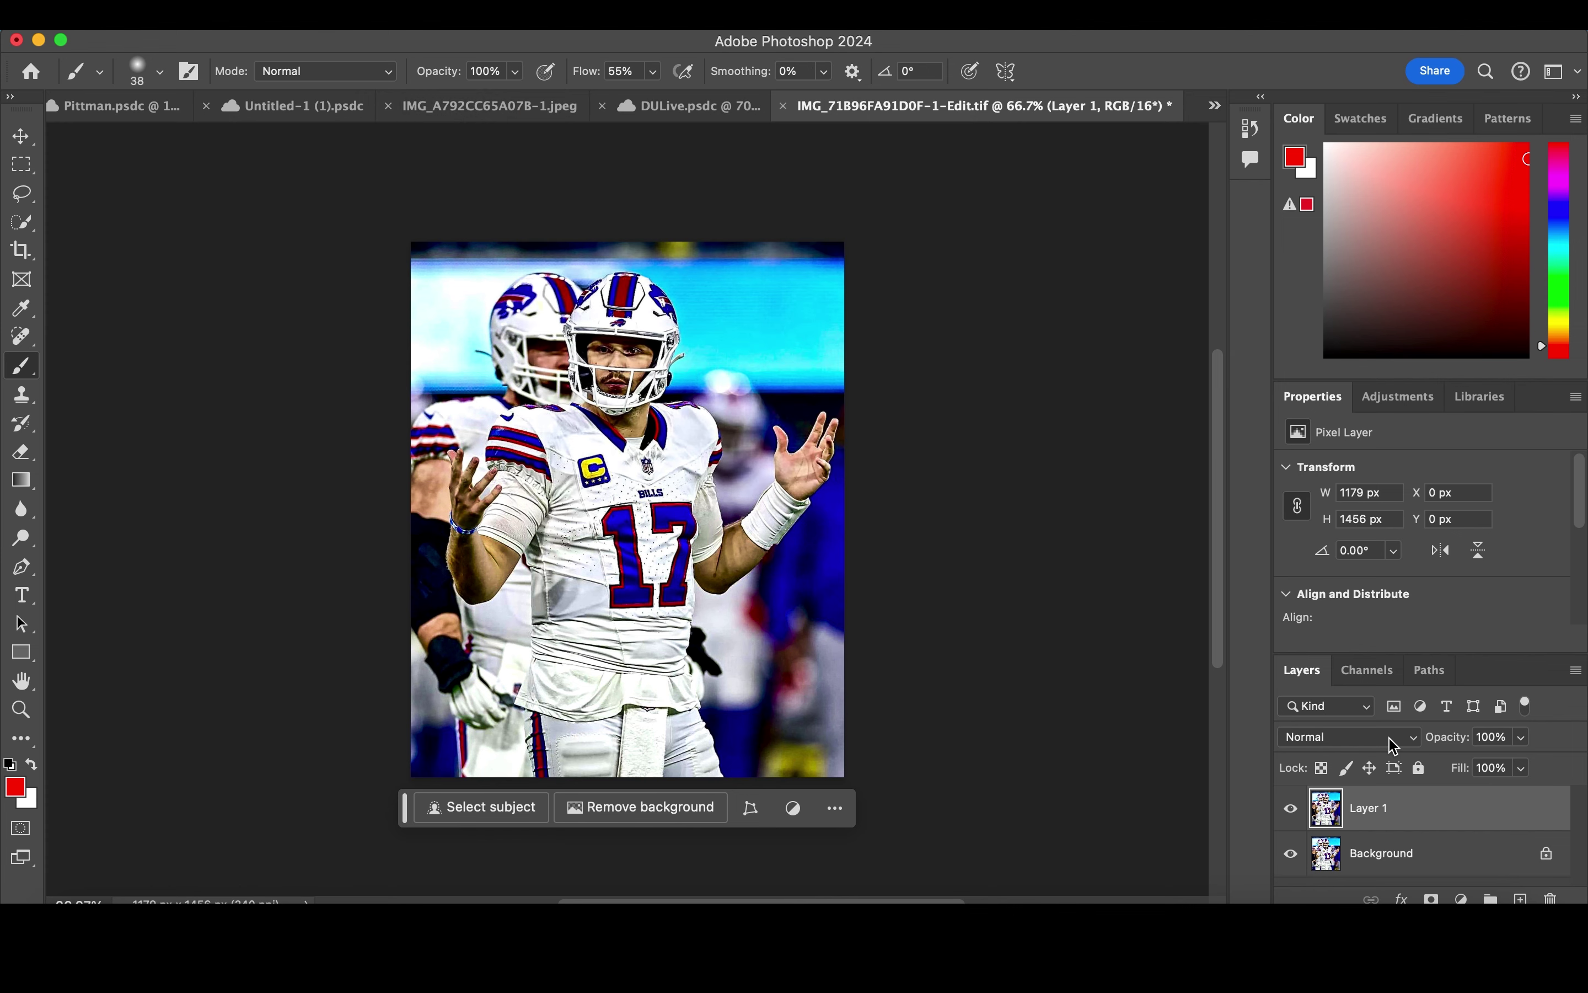
pyautogui.click(503, 807)
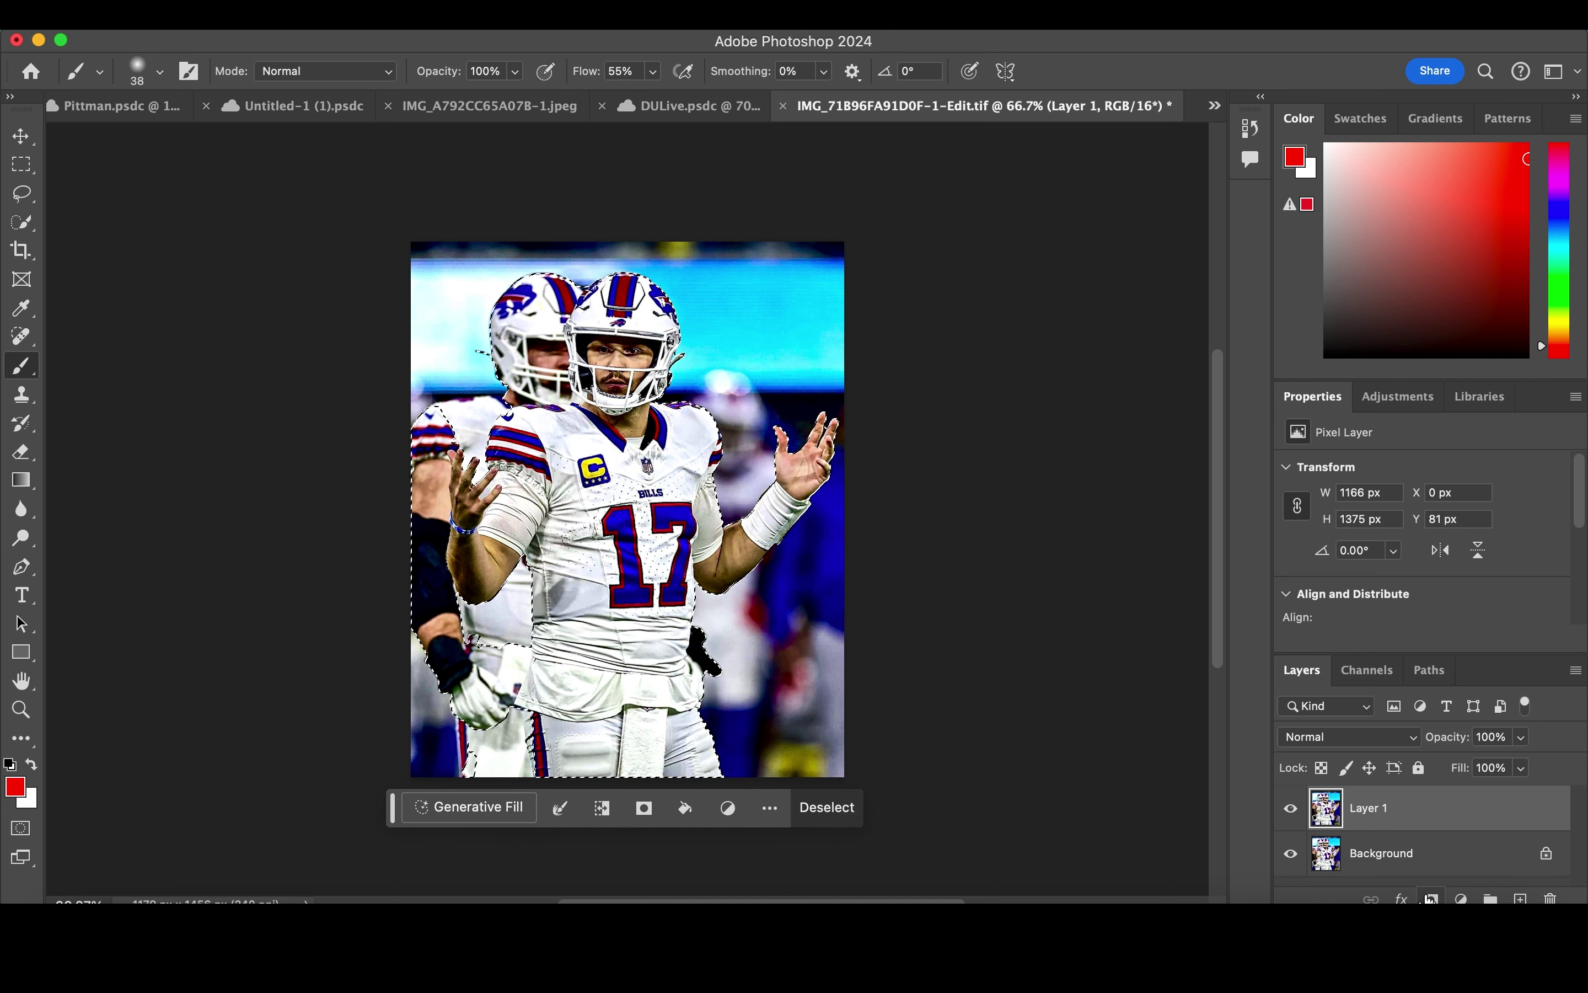
pyautogui.click(1431, 899)
# Step: Add a Hue/Saturation layer above Background, colorized with Saturation 100
pyautogui.click(1381, 853)
pyautogui.click(1461, 898)
pyautogui.click(1470, 780)
pyautogui.click(1399, 621)
pyautogui.moveTo(1404, 550); pyautogui.dragTo(1534, 554)
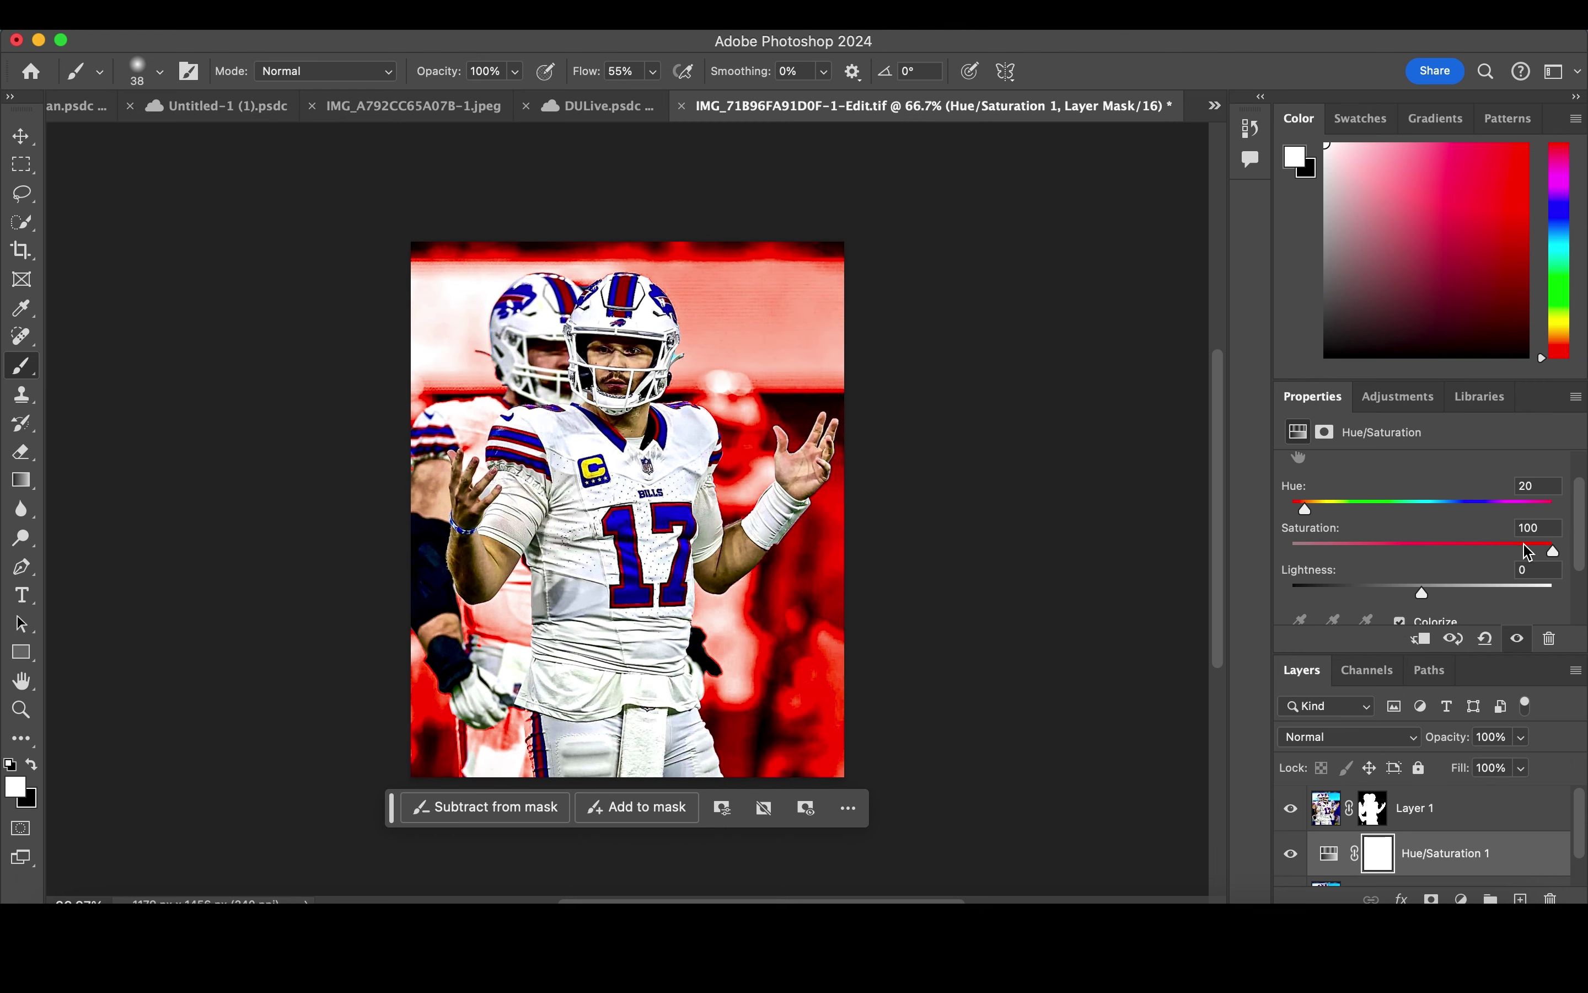
pyautogui.click(1372, 807)
# Step: Set the mask brush to 97 px with 0% hardness, painting in black
pyautogui.rightClick(435, 403)
pyautogui.moveTo(616, 455); pyautogui.dragTo(621, 456)
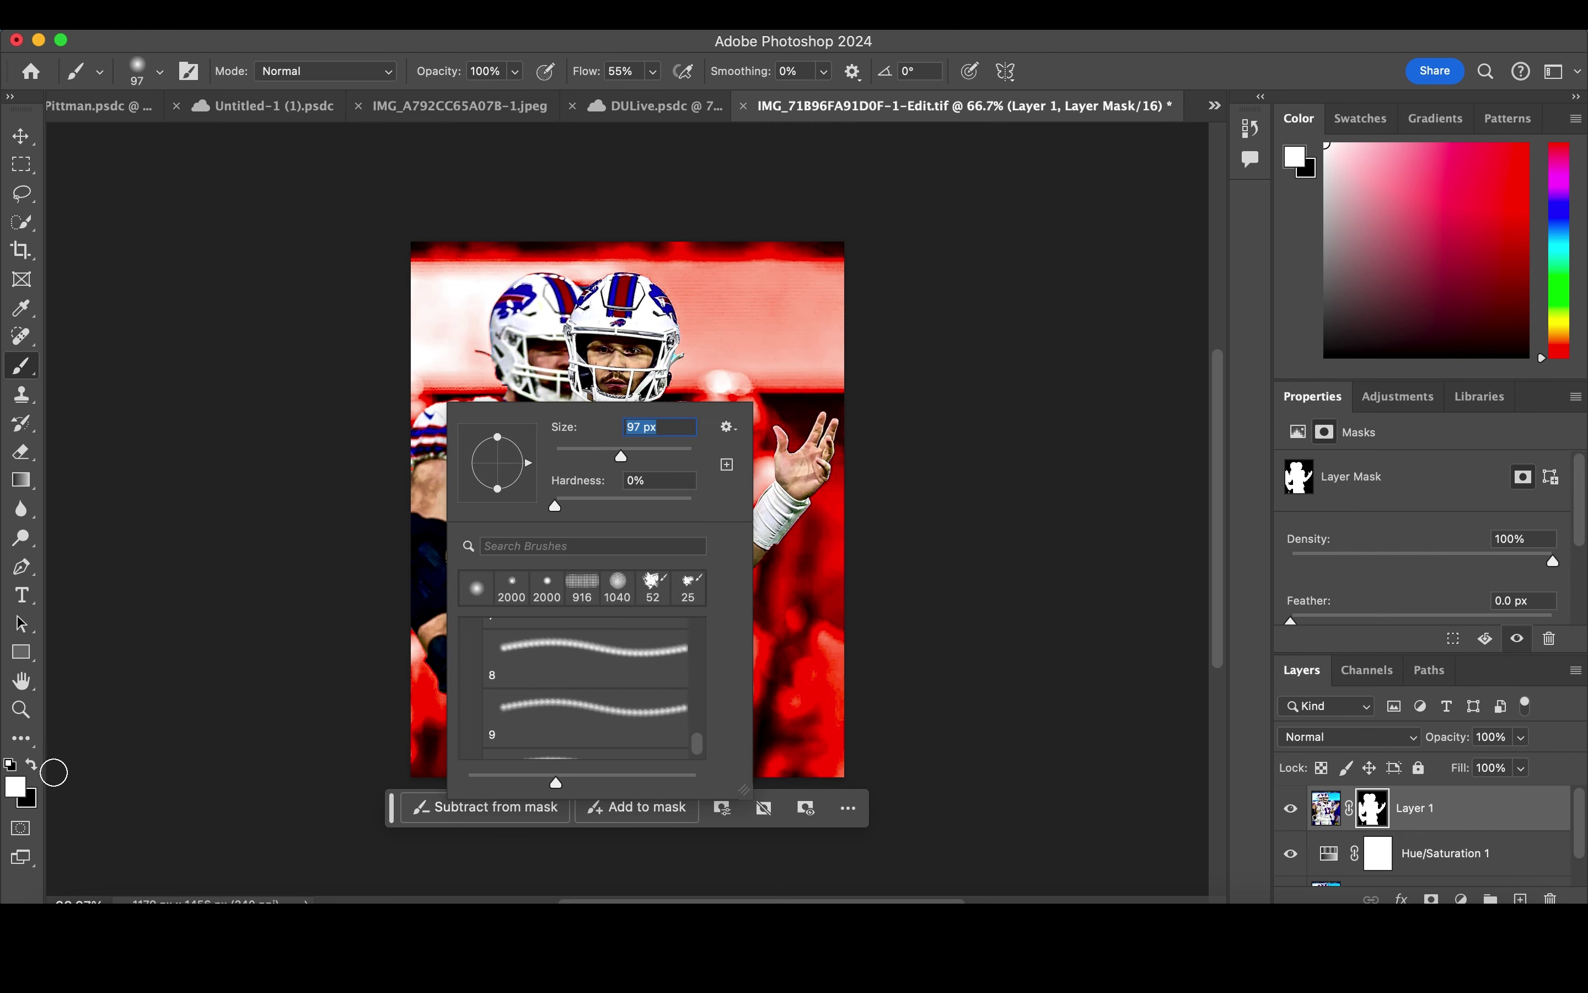
pyautogui.click(45, 770)
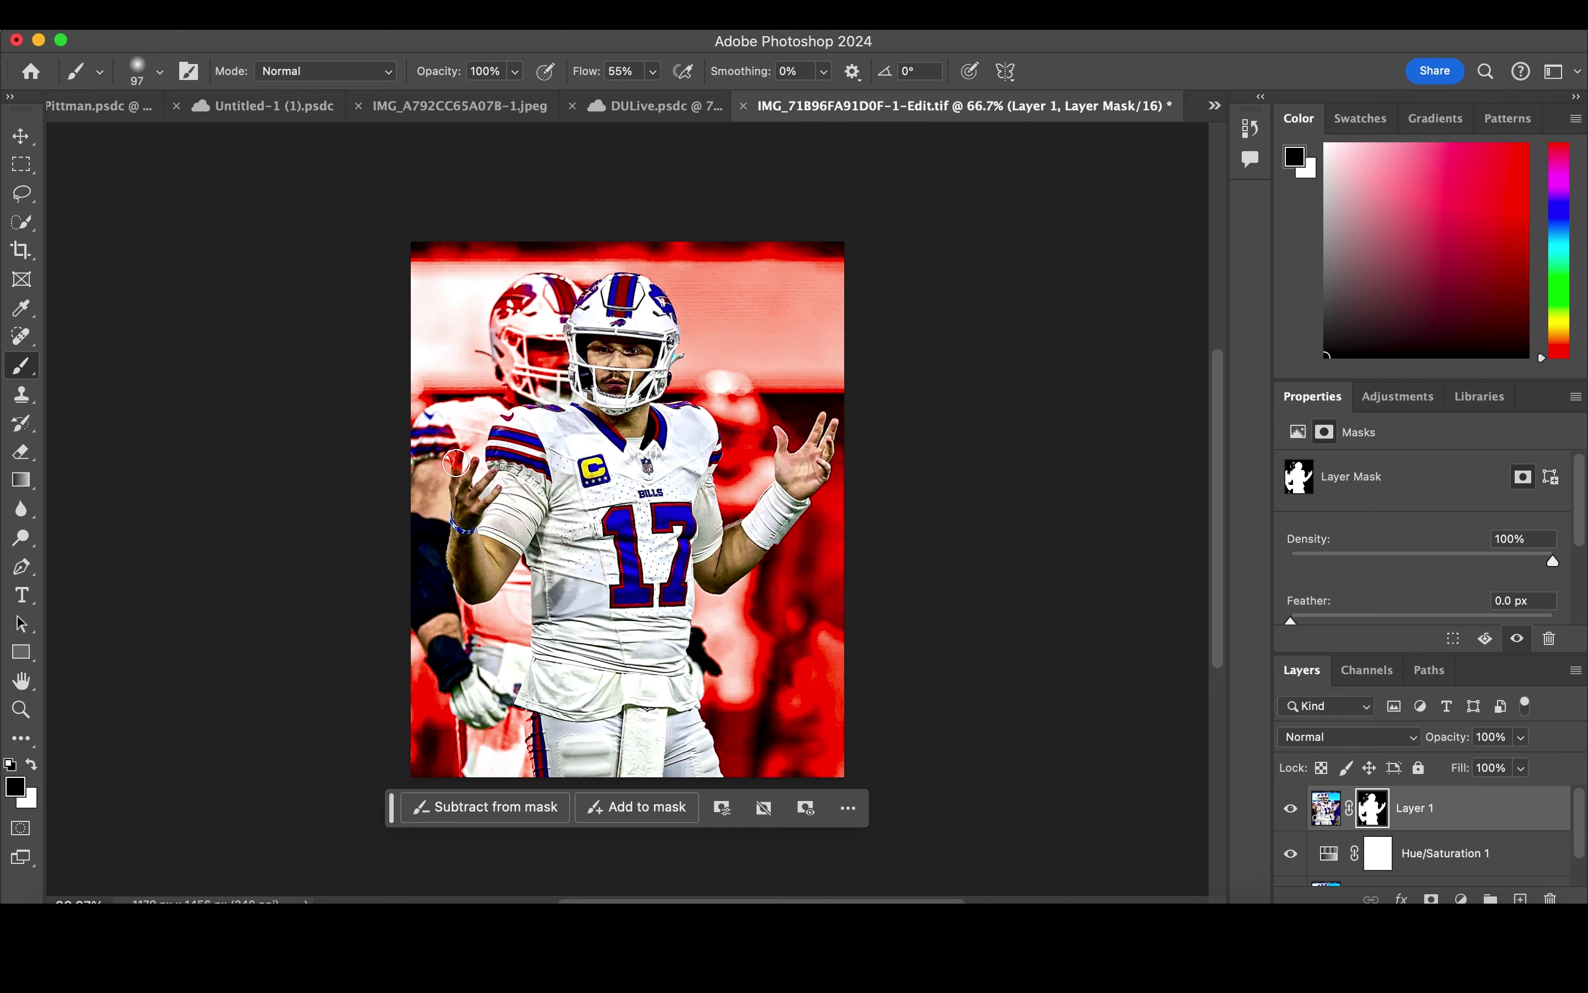
# Step: Paint out the background player's leftover arm and the area below the glove
pyautogui.scroll(3, 456, 463)
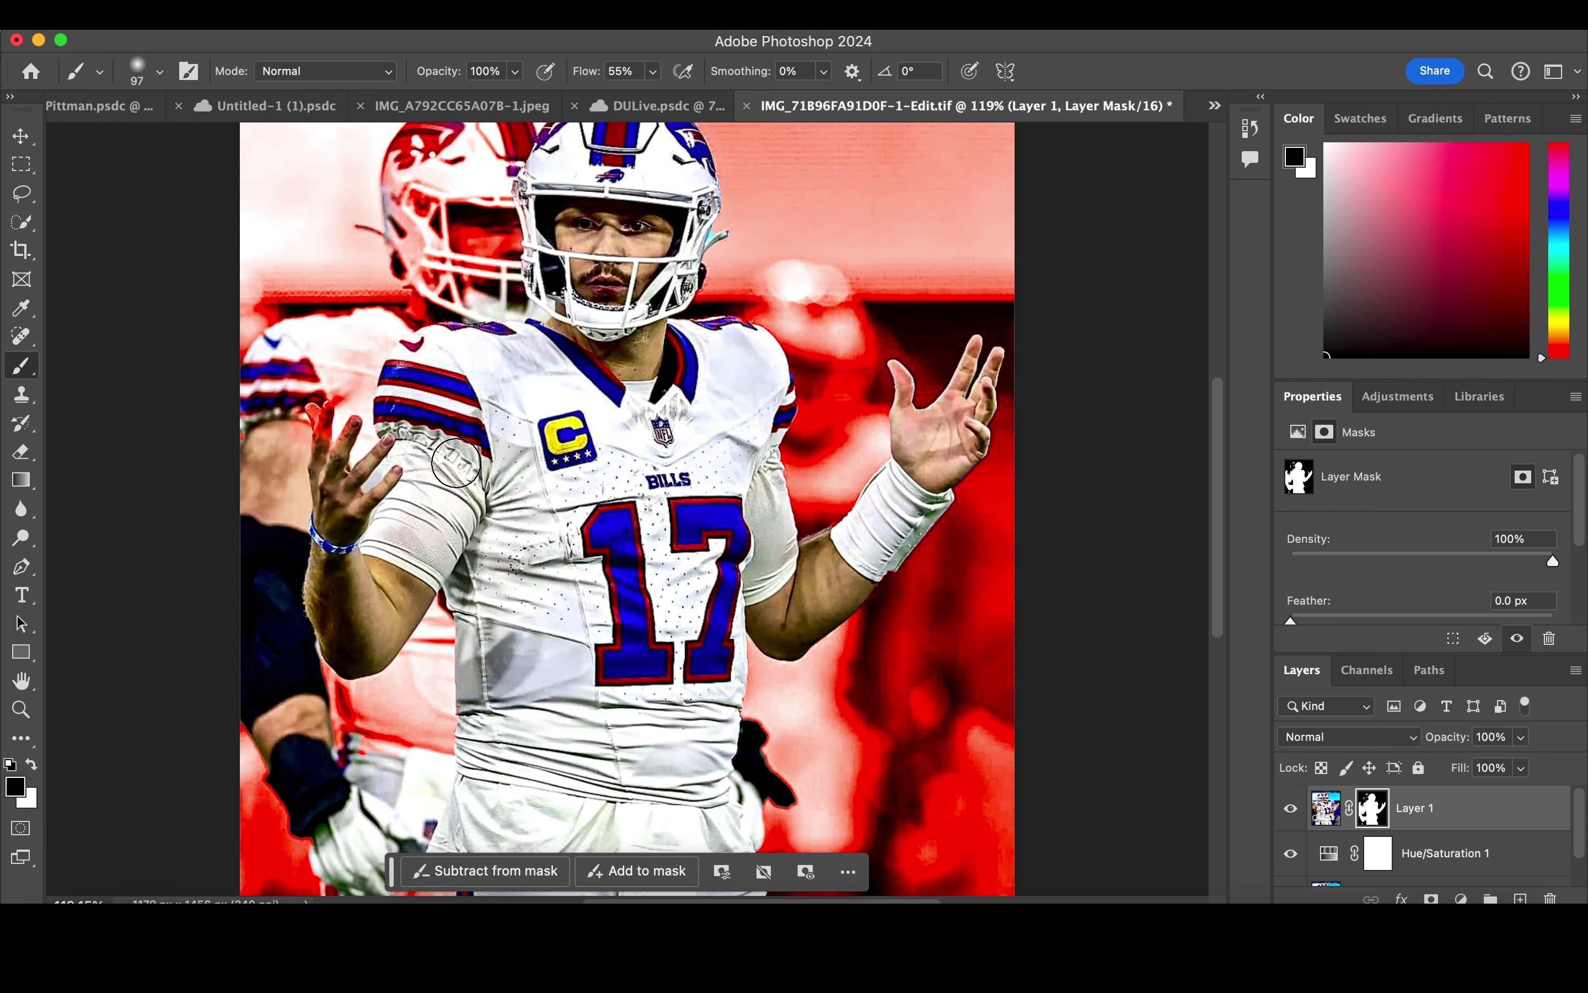
pyautogui.moveTo(259, 335)
pyautogui.mouseDown()
pyautogui.moveTo(264, 599)
pyautogui.moveTo(335, 788)
pyautogui.moveTo(294, 660)
pyautogui.moveTo(391, 819)
pyautogui.mouseUp()
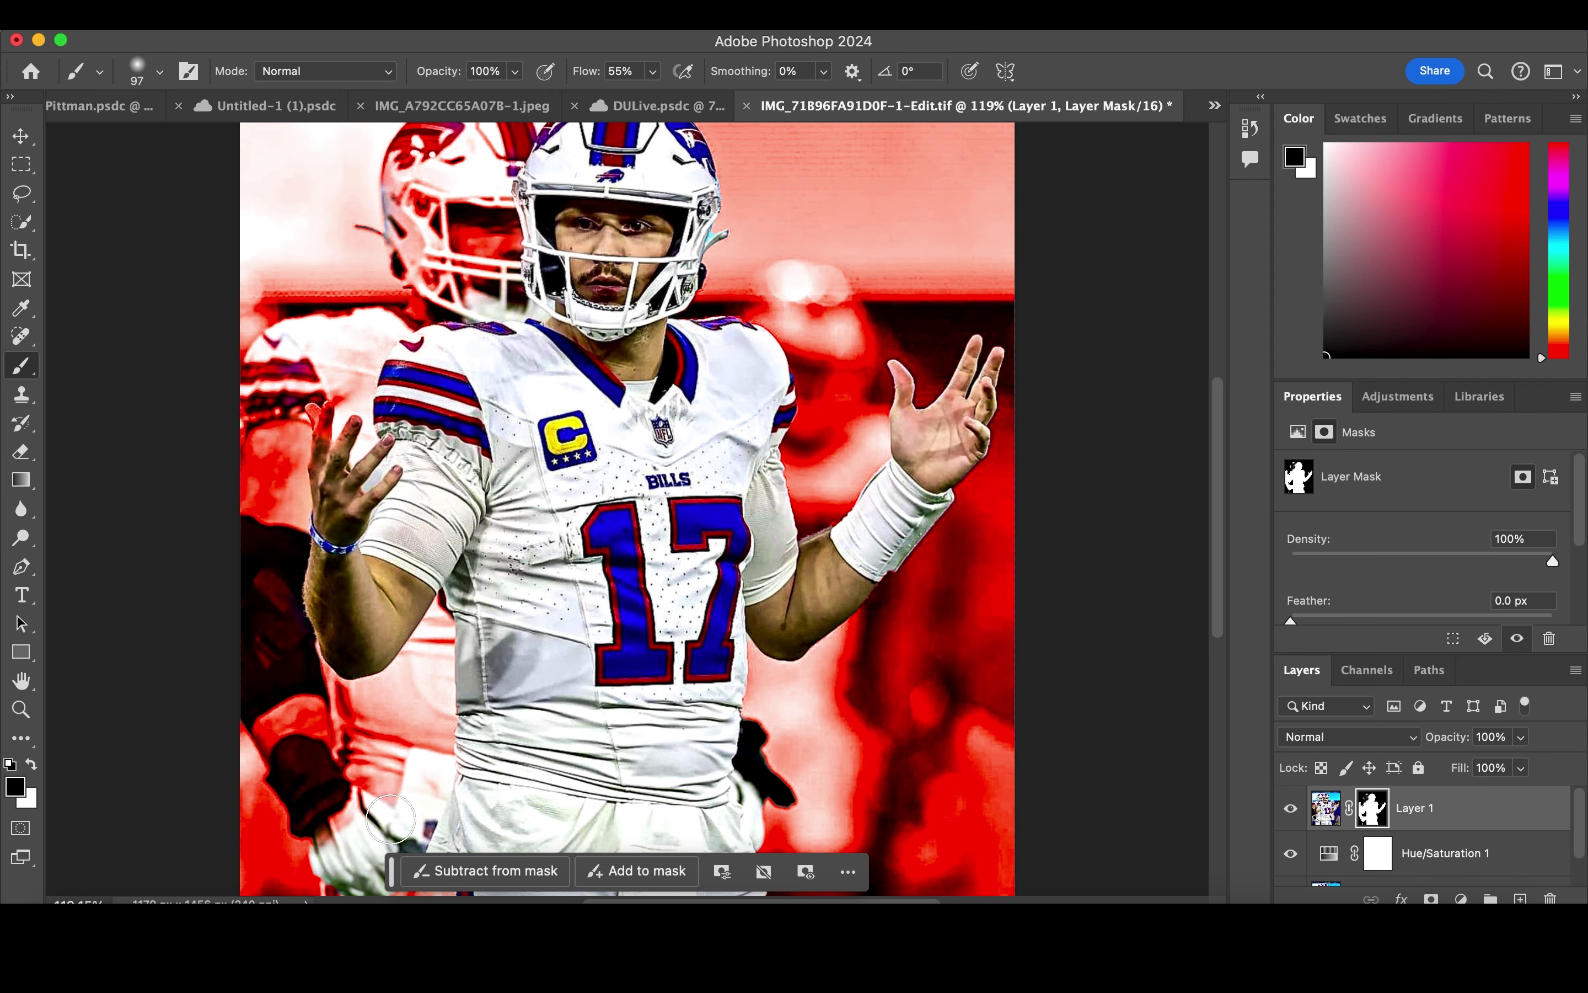
pyautogui.scroll(-4, 391, 819)
pyautogui.scroll(-2, 391, 788)
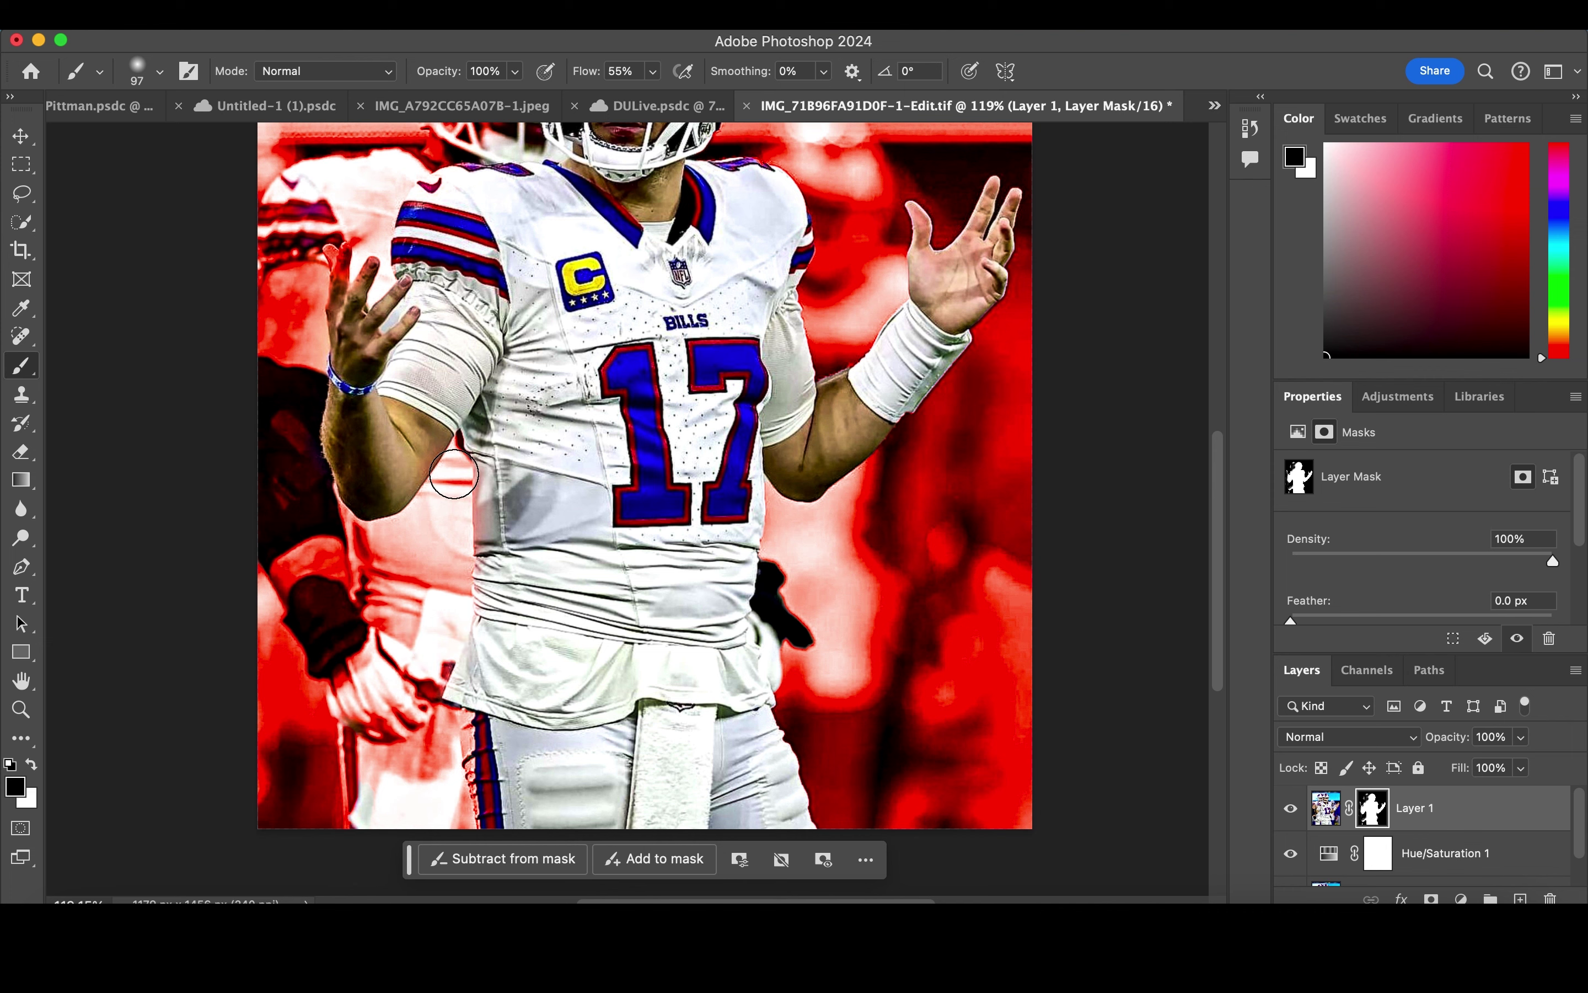
pyautogui.moveTo(364, 779); pyautogui.dragTo(304, 758)
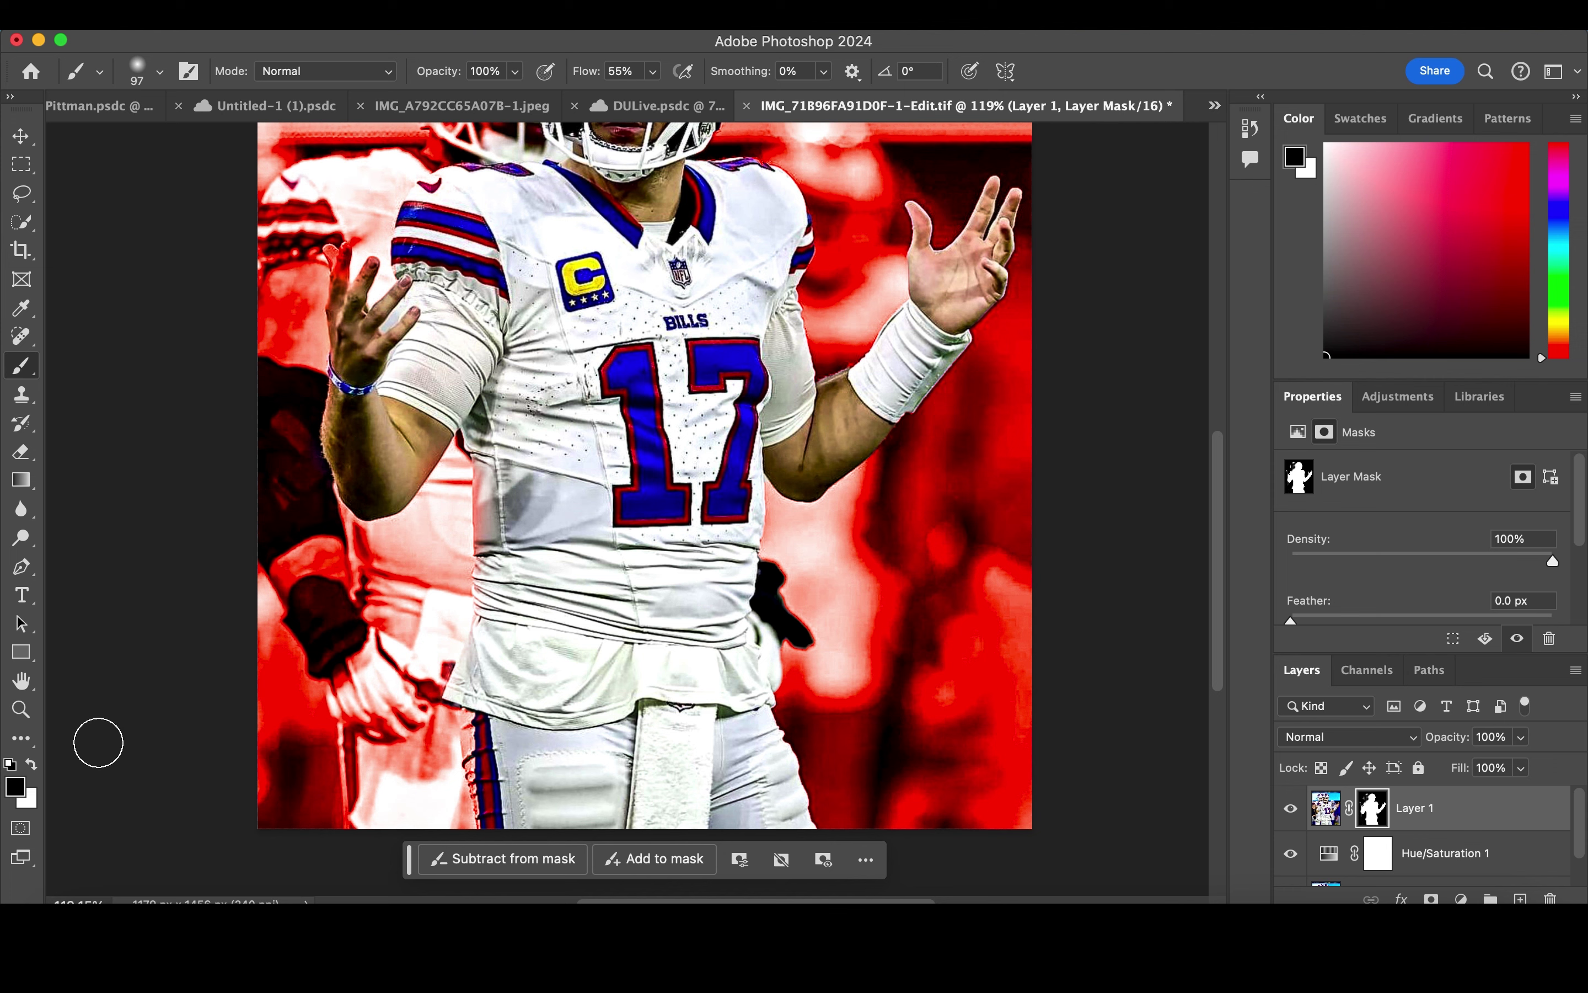
# Step: Set Hue/Saturation 1 to Hue 150 and Lightness -75 for a dark green background
pyautogui.click(1354, 868)
pyautogui.click(1401, 551)
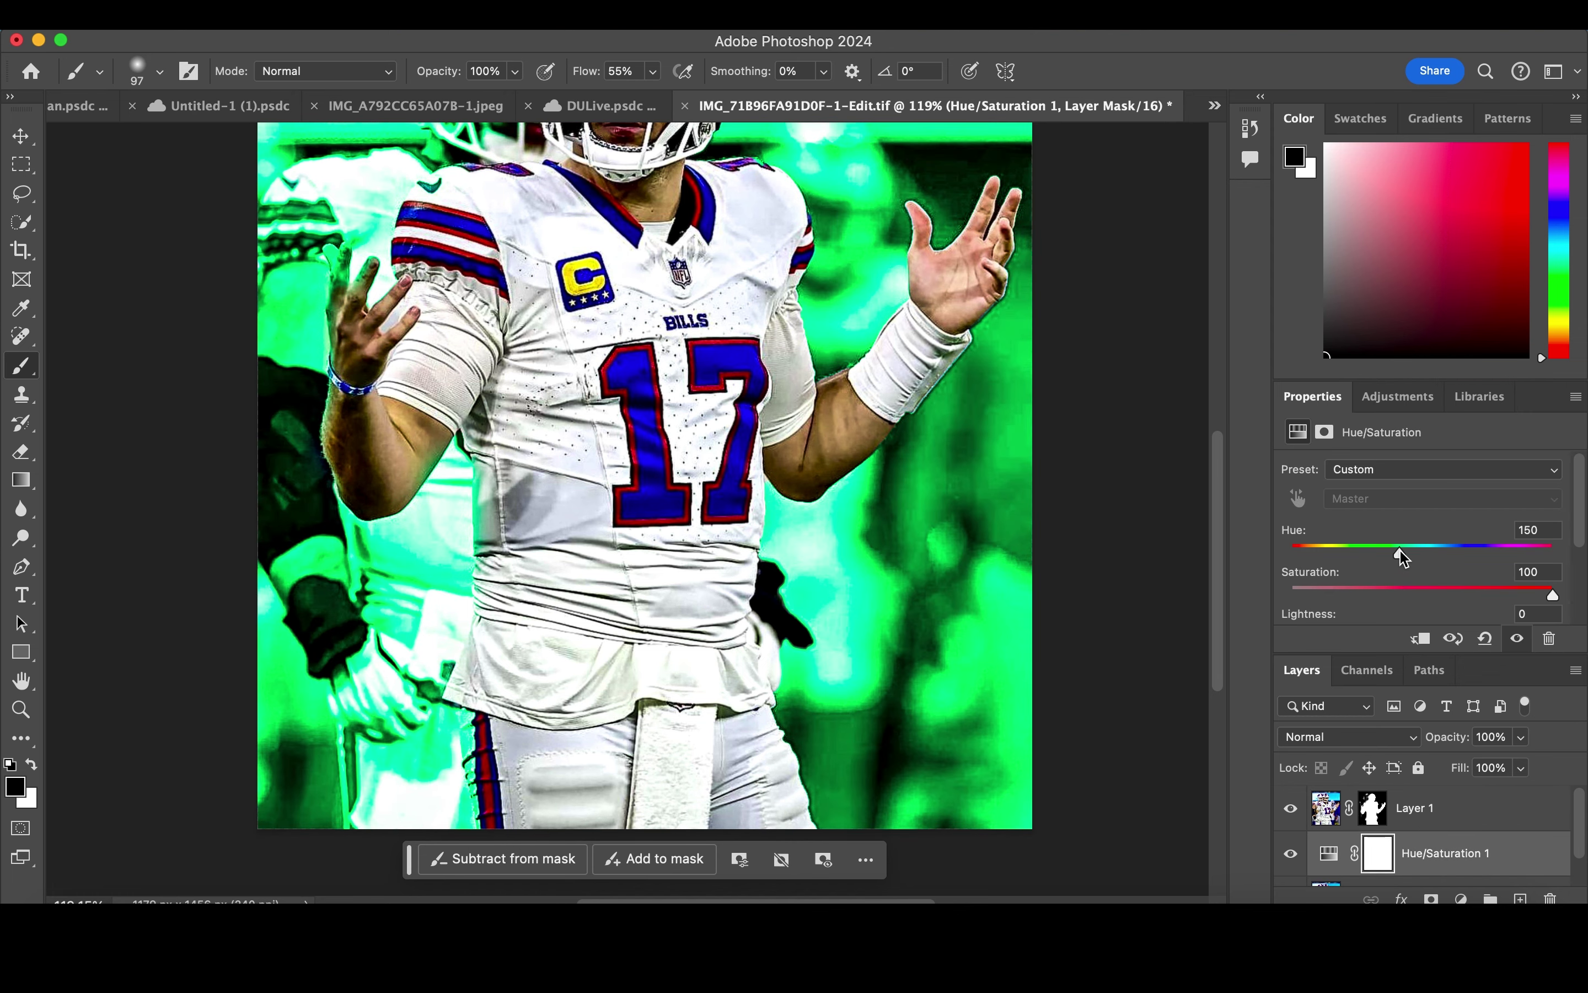
pyautogui.scroll(-2, 1451, 596)
pyautogui.moveTo(1422, 551); pyautogui.dragTo(1326, 551)
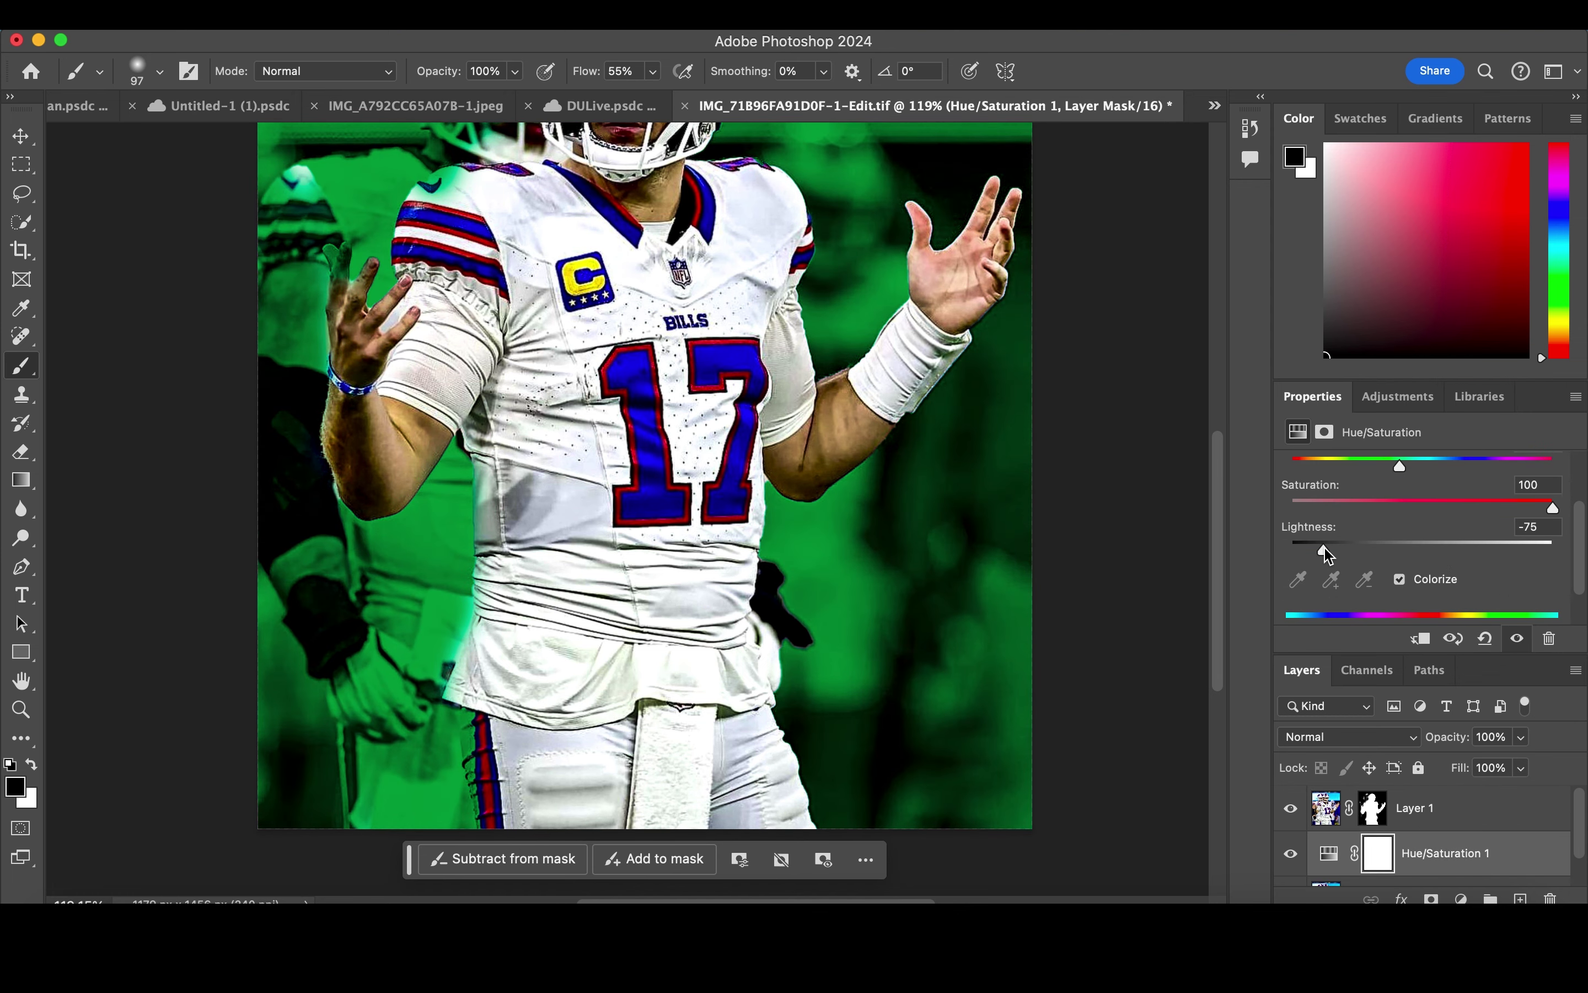
# Step: Reselect Layer 1's mask and set the foreground colour to white
pyautogui.click(1372, 821)
pyautogui.scroll(5, 354, 427)
pyautogui.click(32, 763)
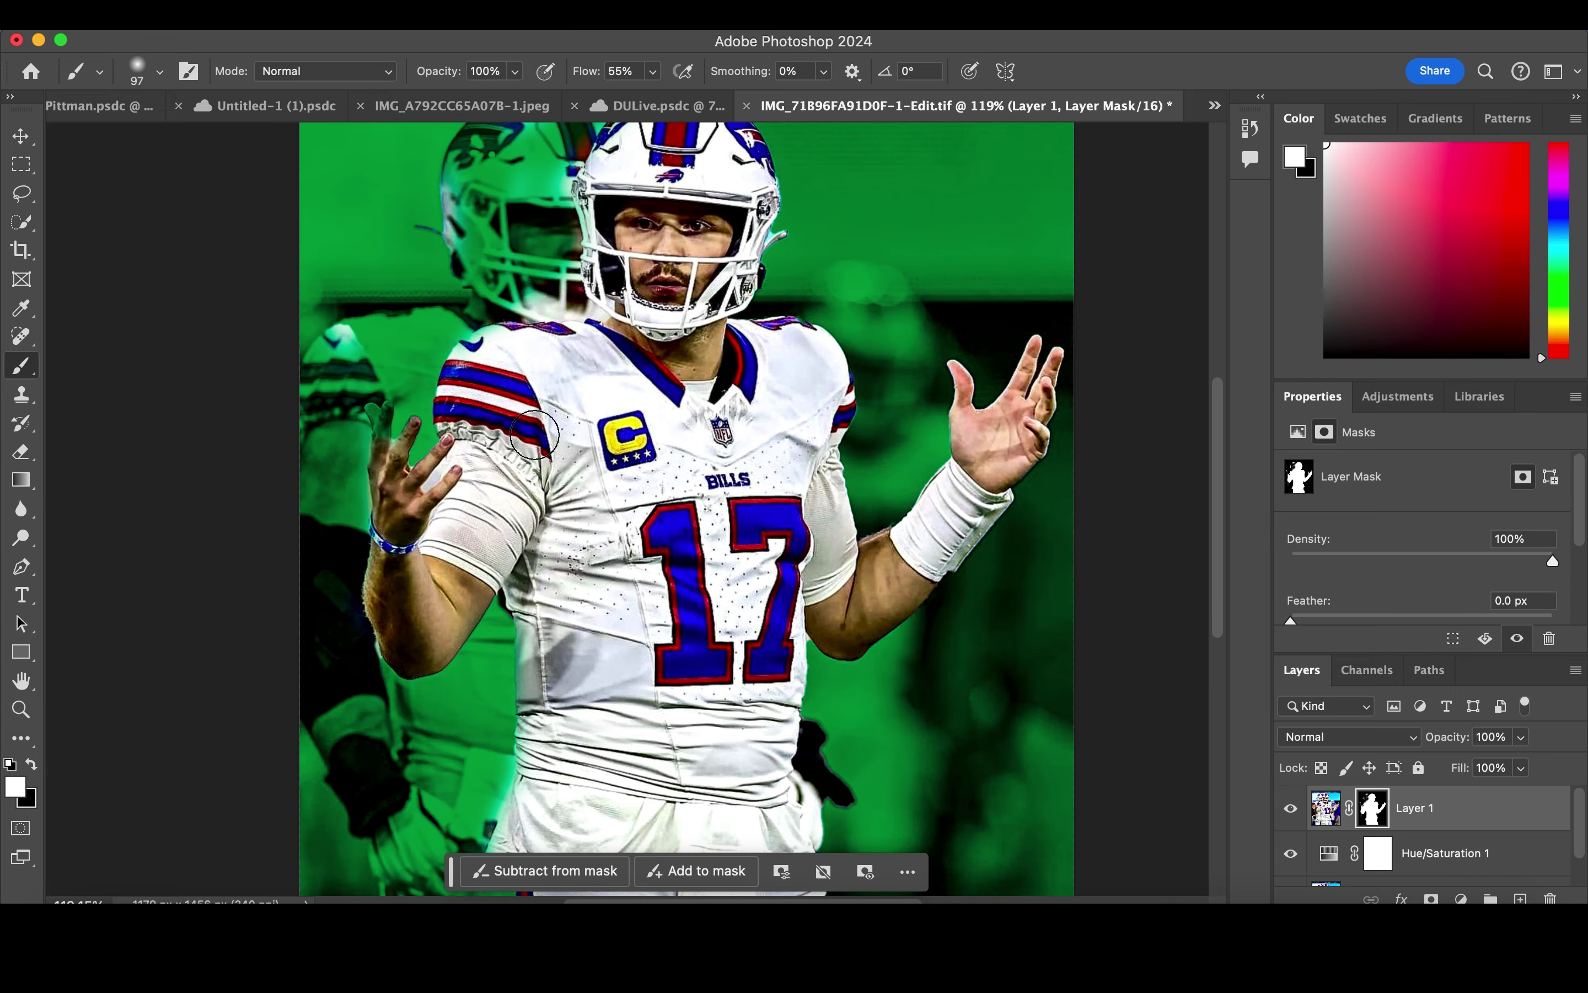
# Step: Restore the strip left of the jersey hem, then hide the left-leg edge glow with a 25 px brush
pyautogui.scroll(-3, 535, 430)
pyautogui.moveTo(546, 690); pyautogui.dragTo(550, 731)
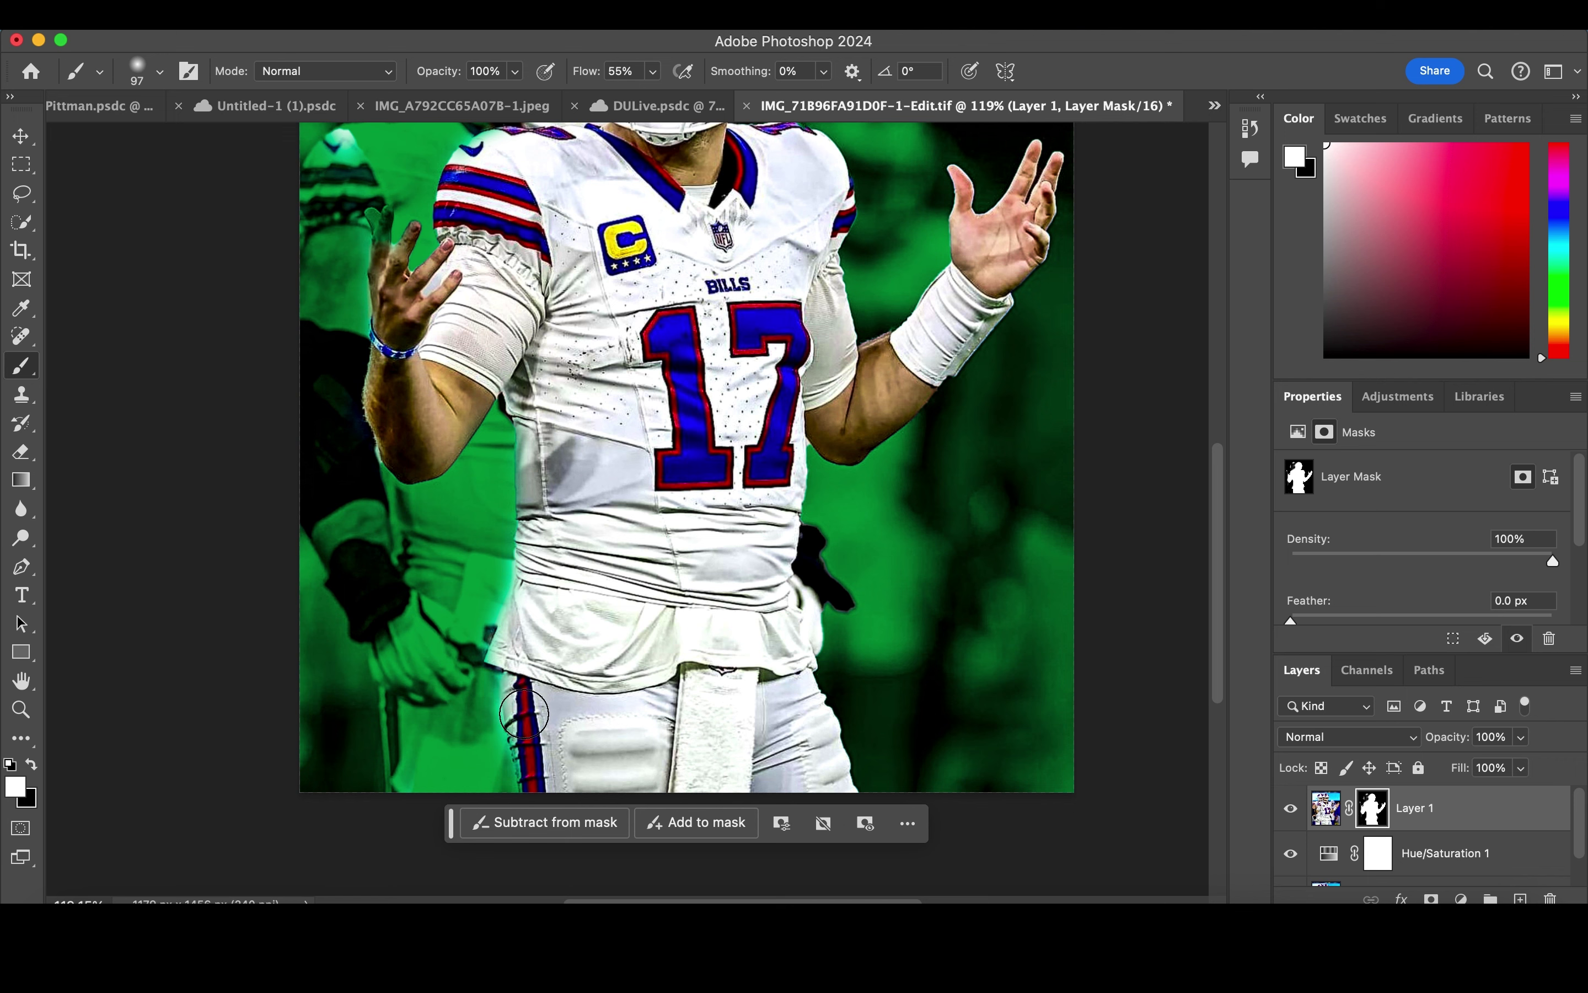
pyautogui.click(32, 764)
pyautogui.rightClick(402, 650)
pyautogui.moveTo(548, 568); pyautogui.dragTo(532, 569)
pyautogui.press('Return')
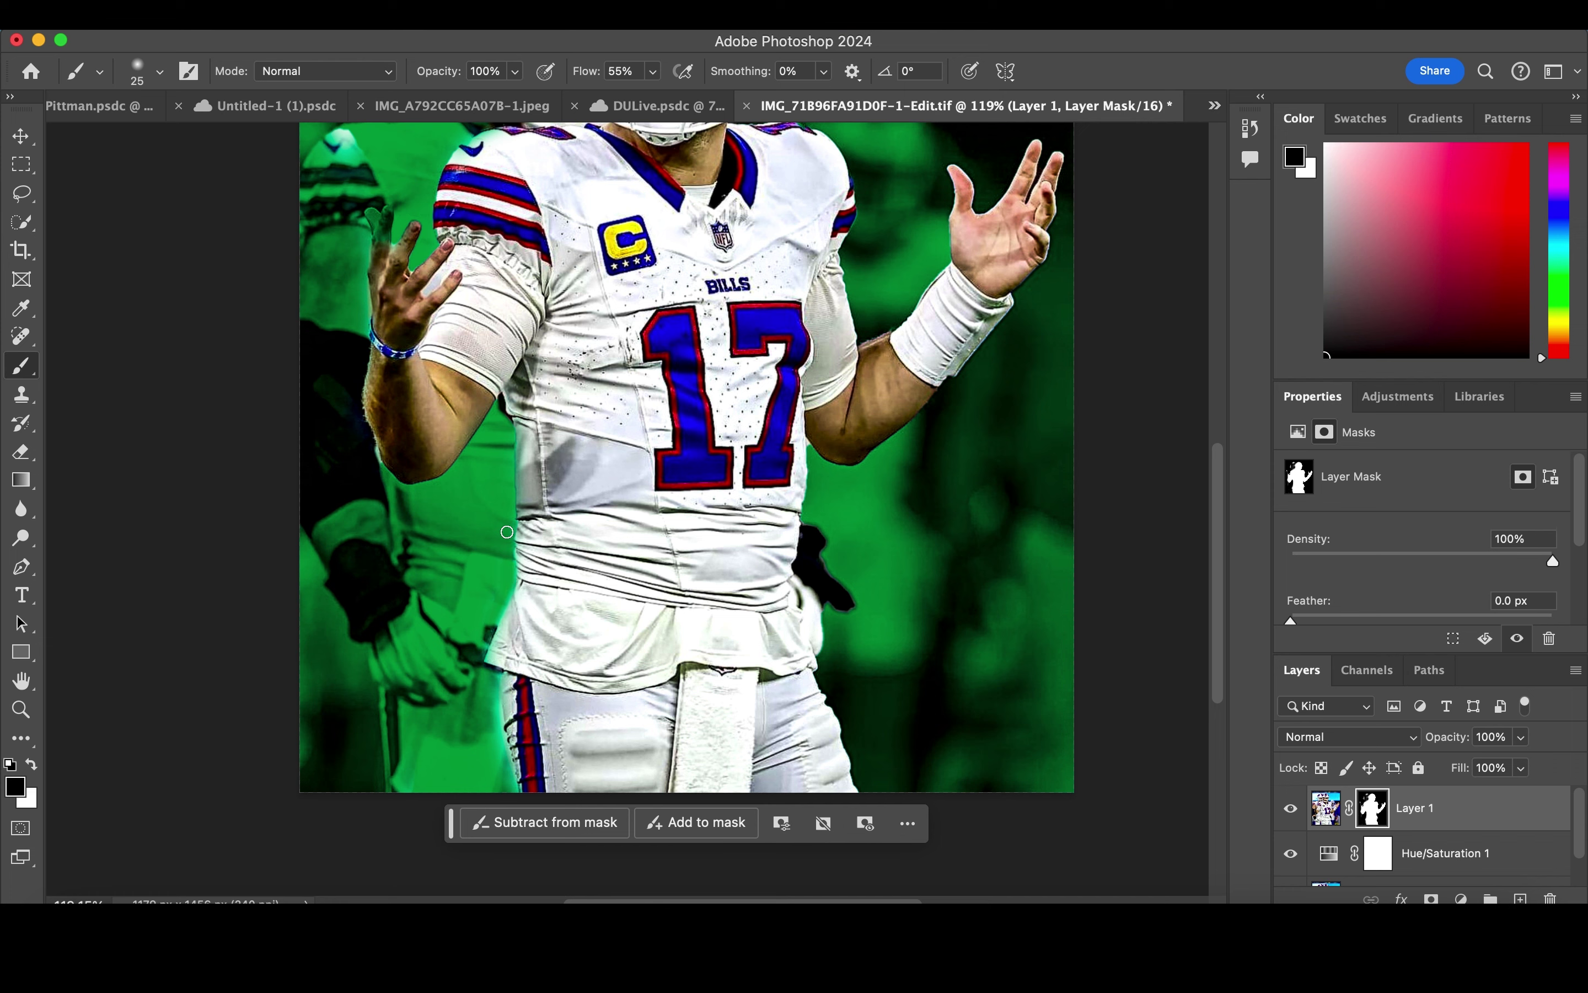
pyautogui.moveTo(495, 699); pyautogui.dragTo(510, 773)
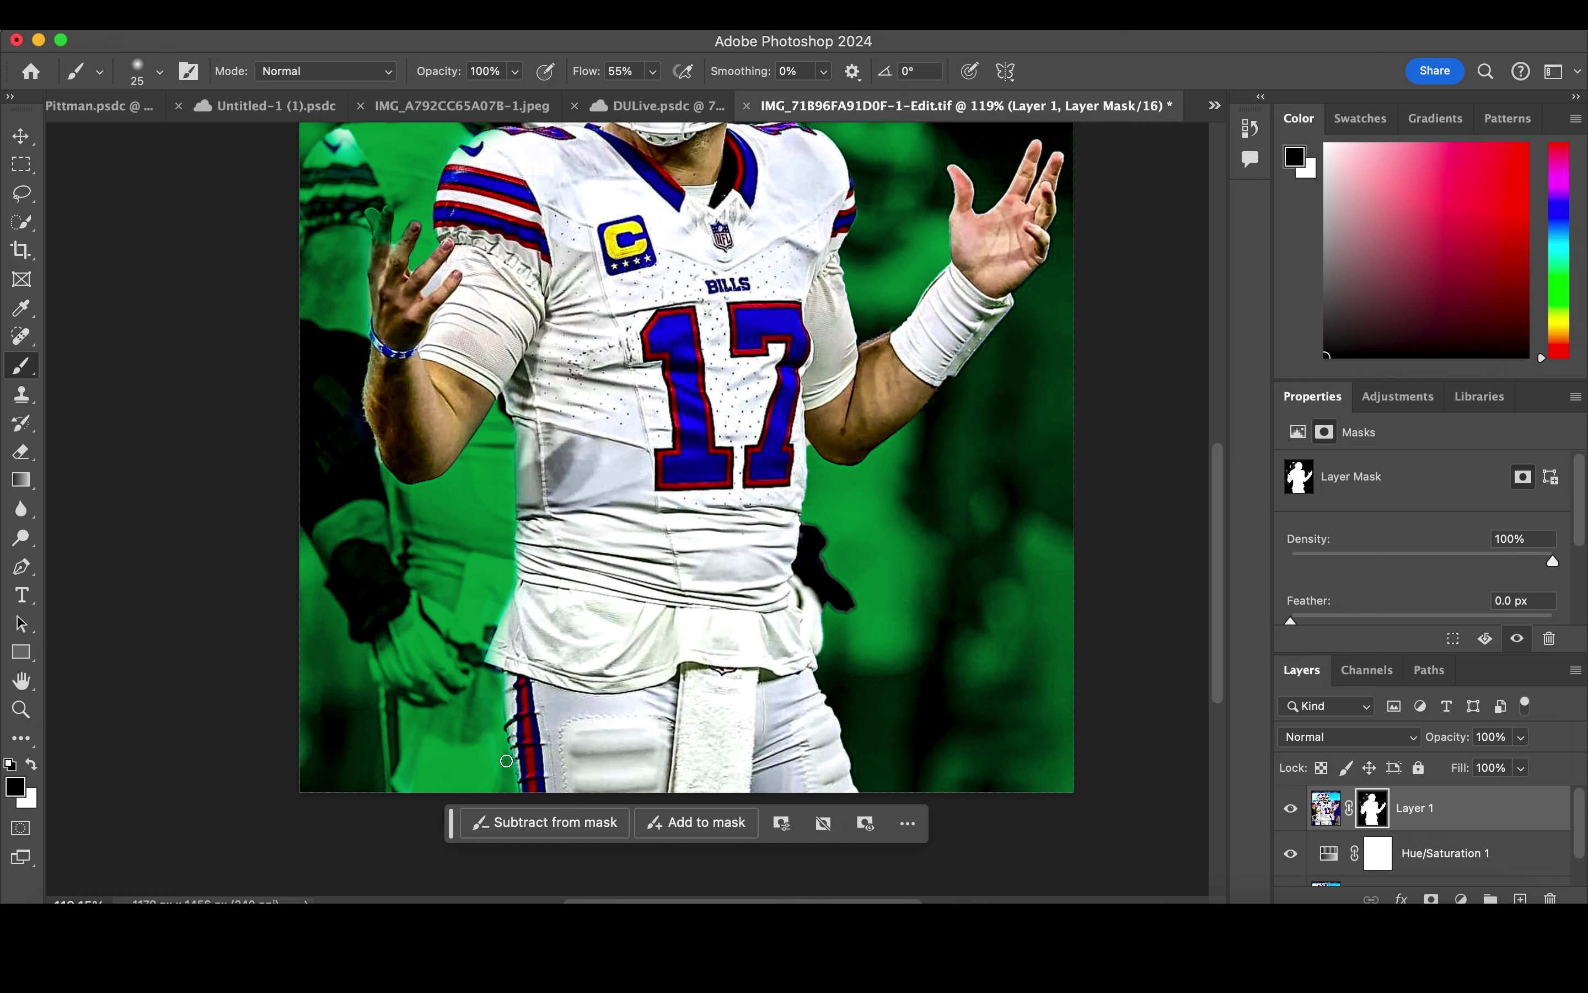
# Step: Touch up the mask edges, alternating between white and black paint
pyautogui.click(31, 764)
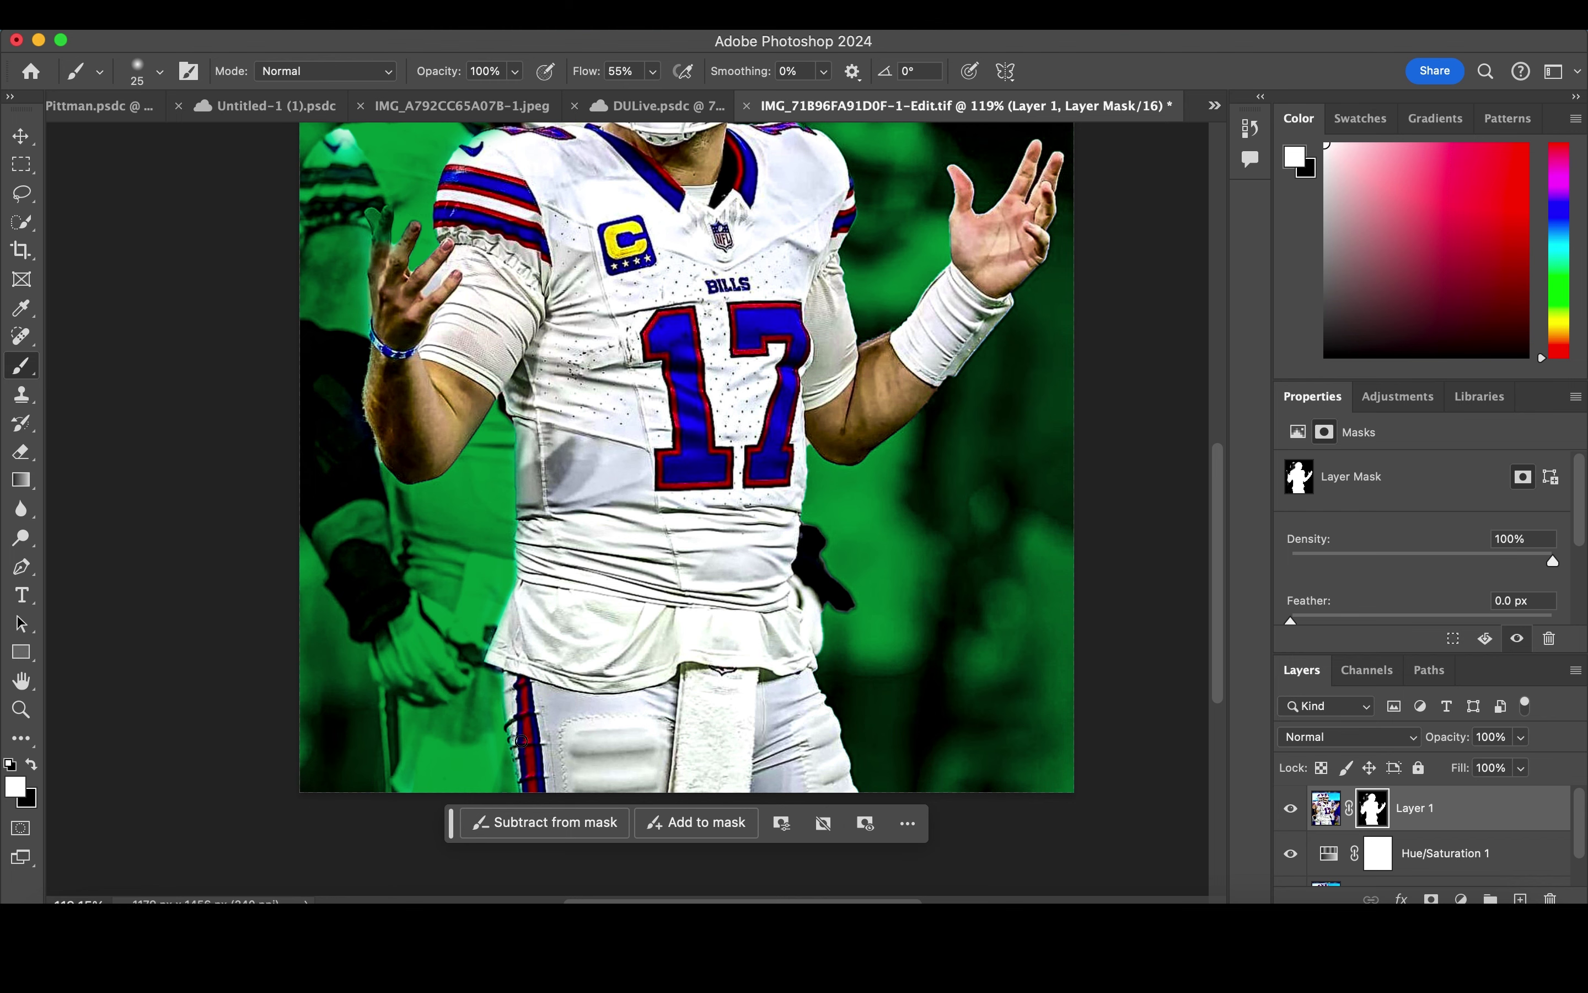
pyautogui.scroll(5, 502, 647)
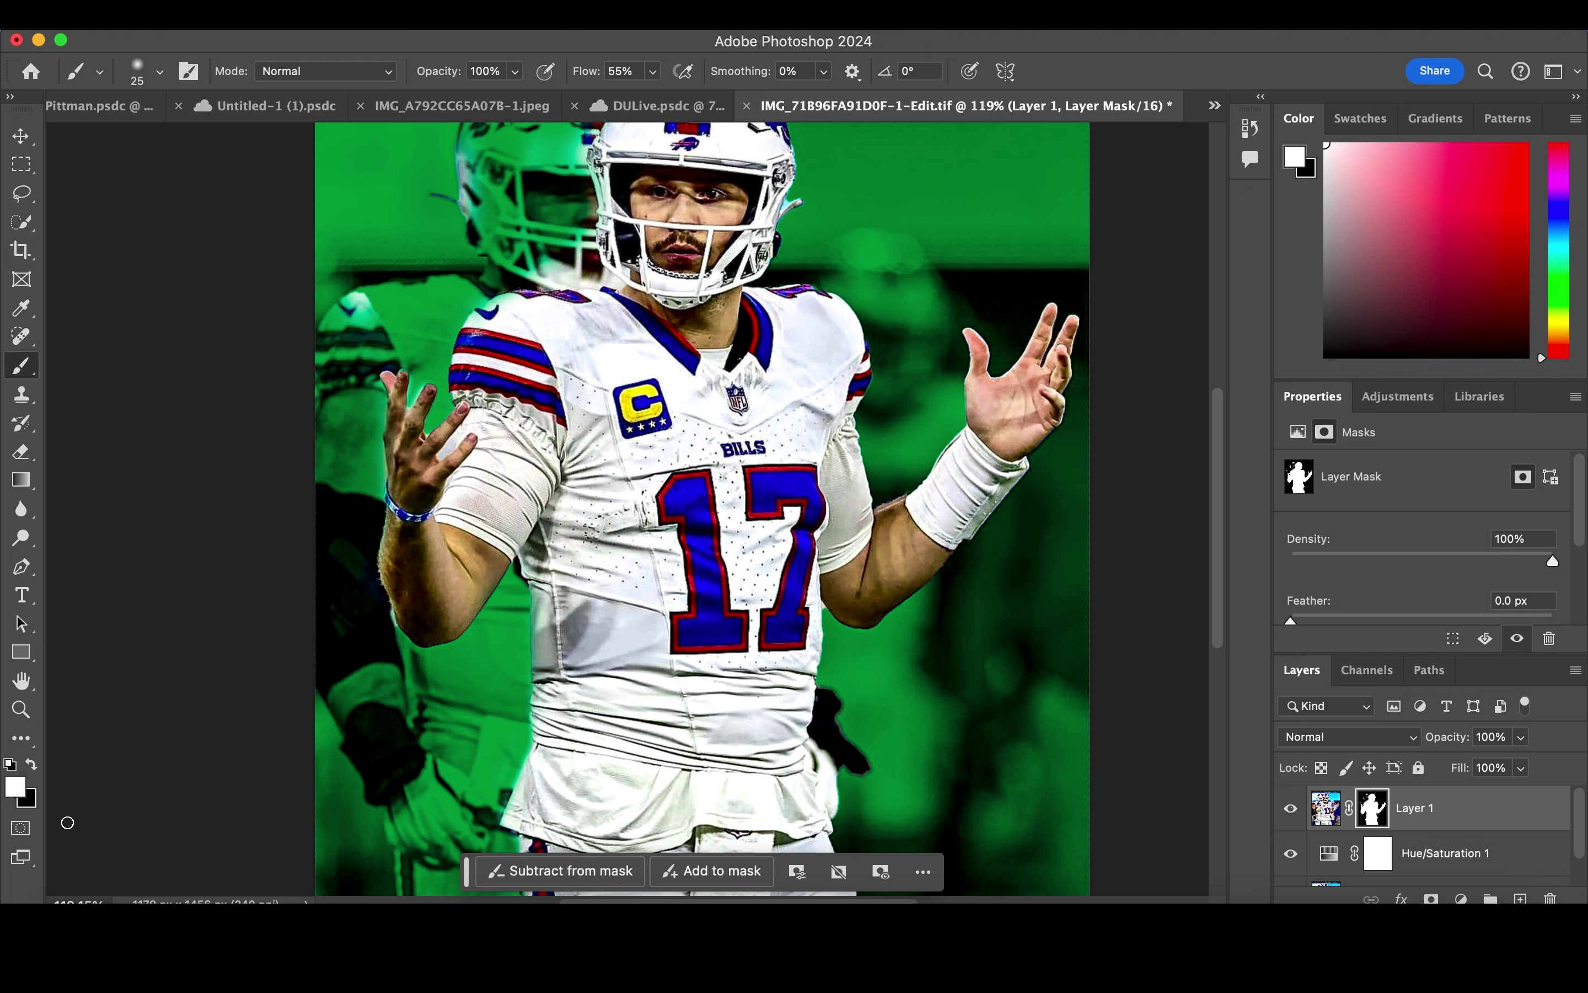
pyautogui.click(32, 765)
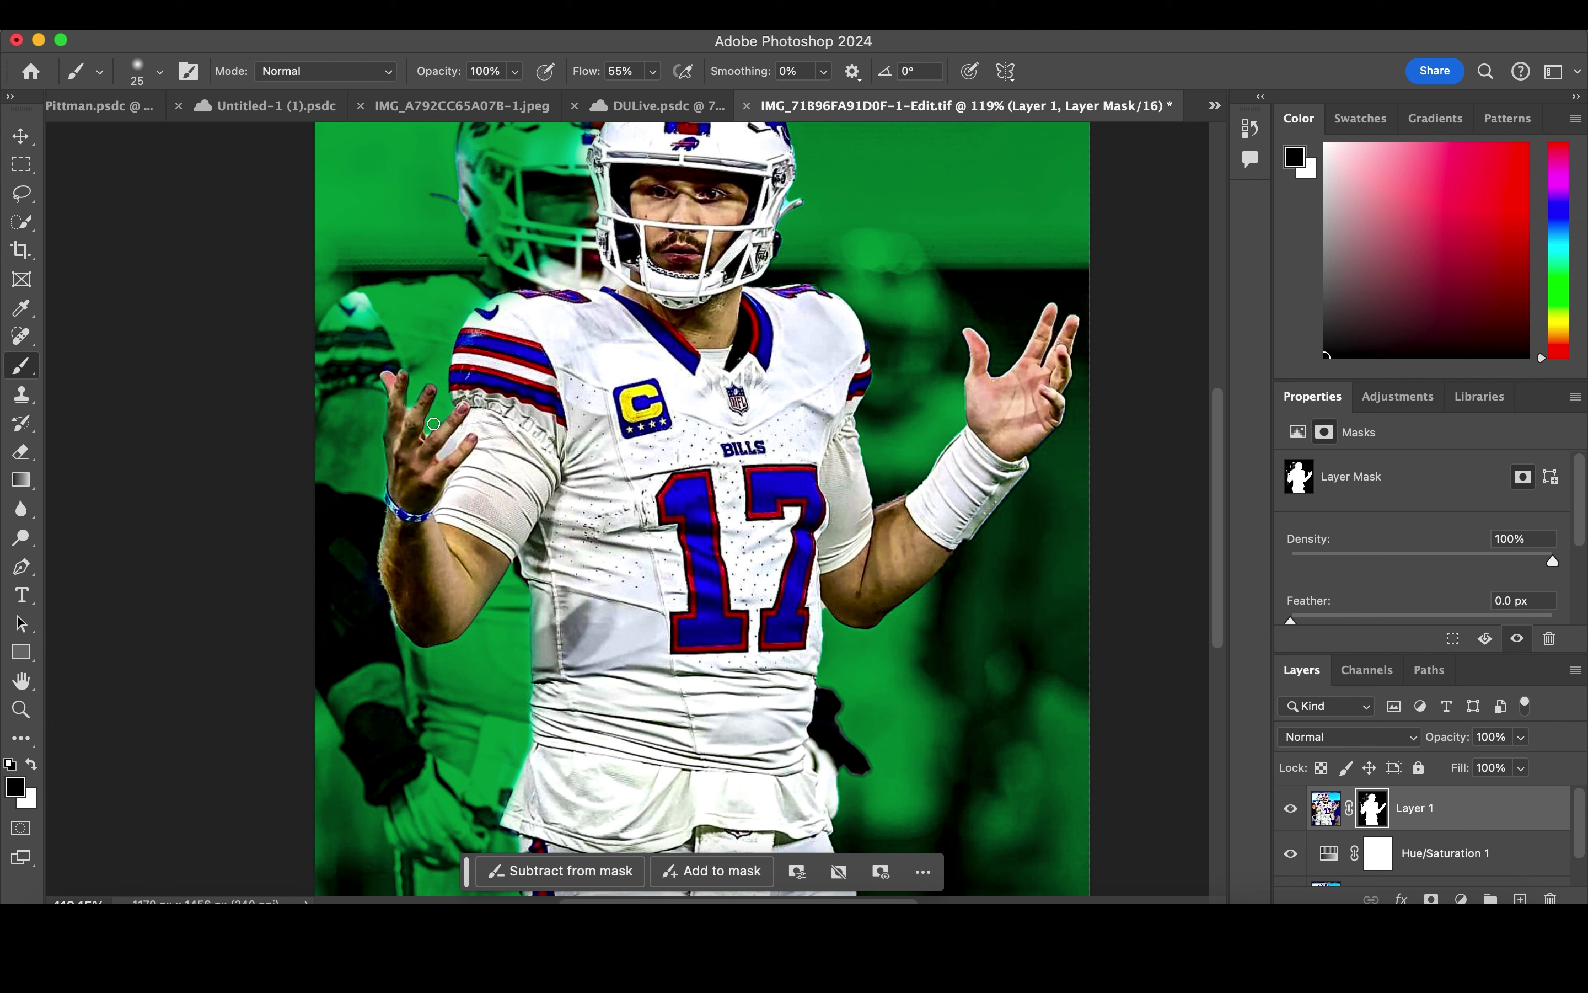
pyautogui.click(31, 768)
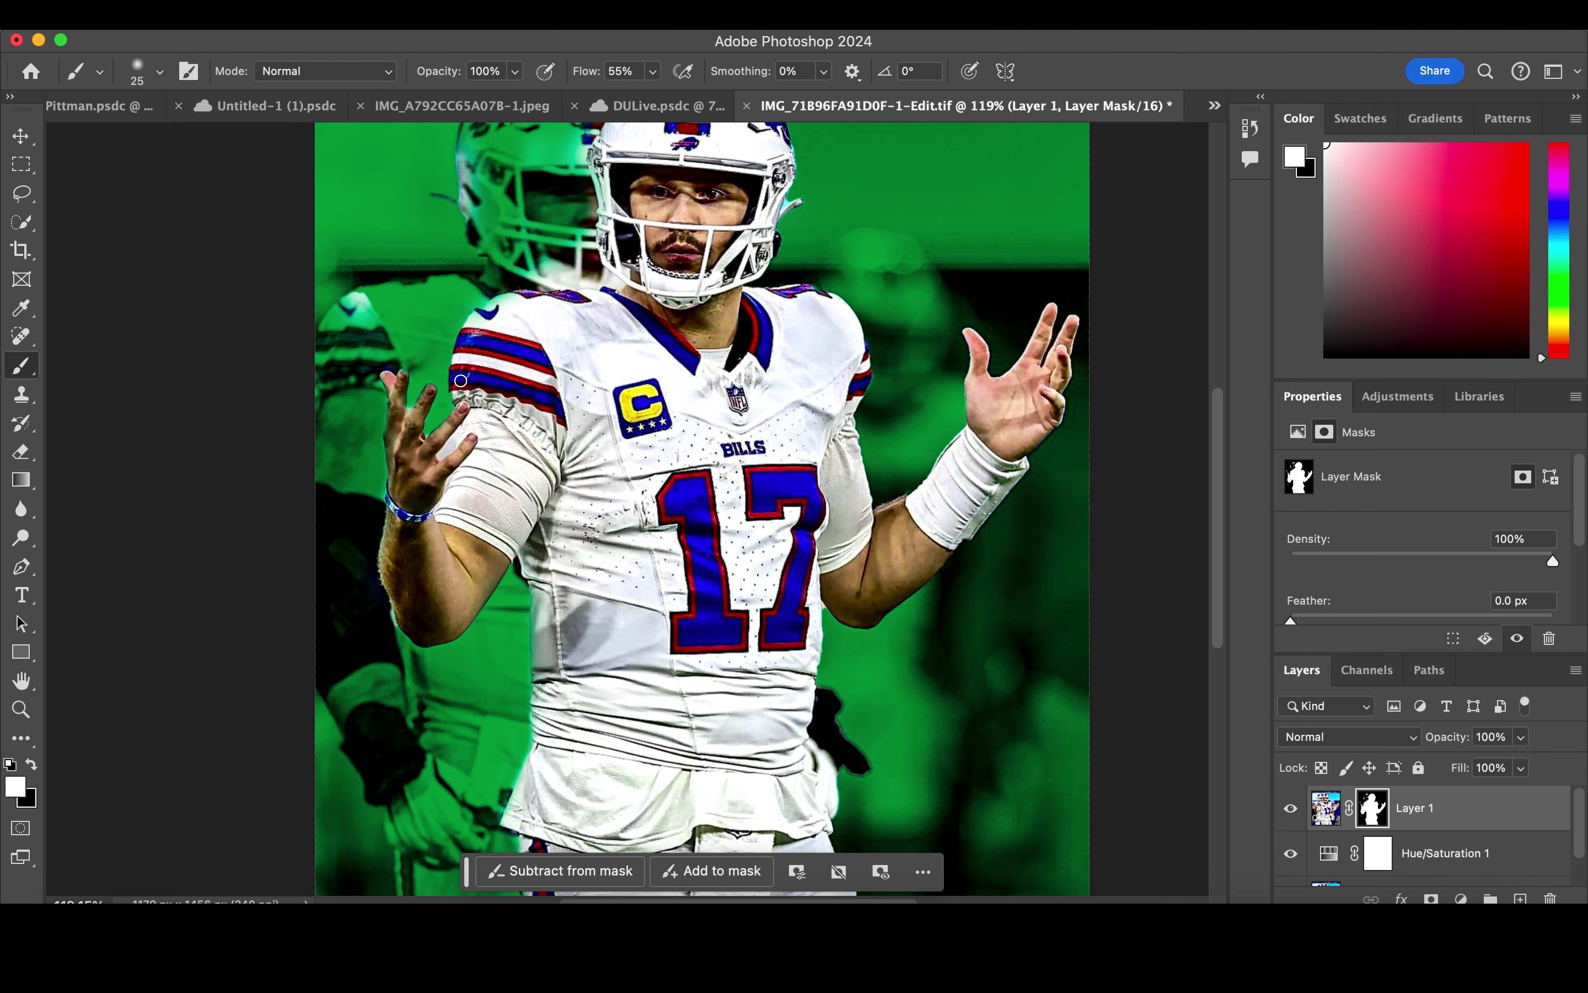
pyautogui.scroll(3, 534, 310)
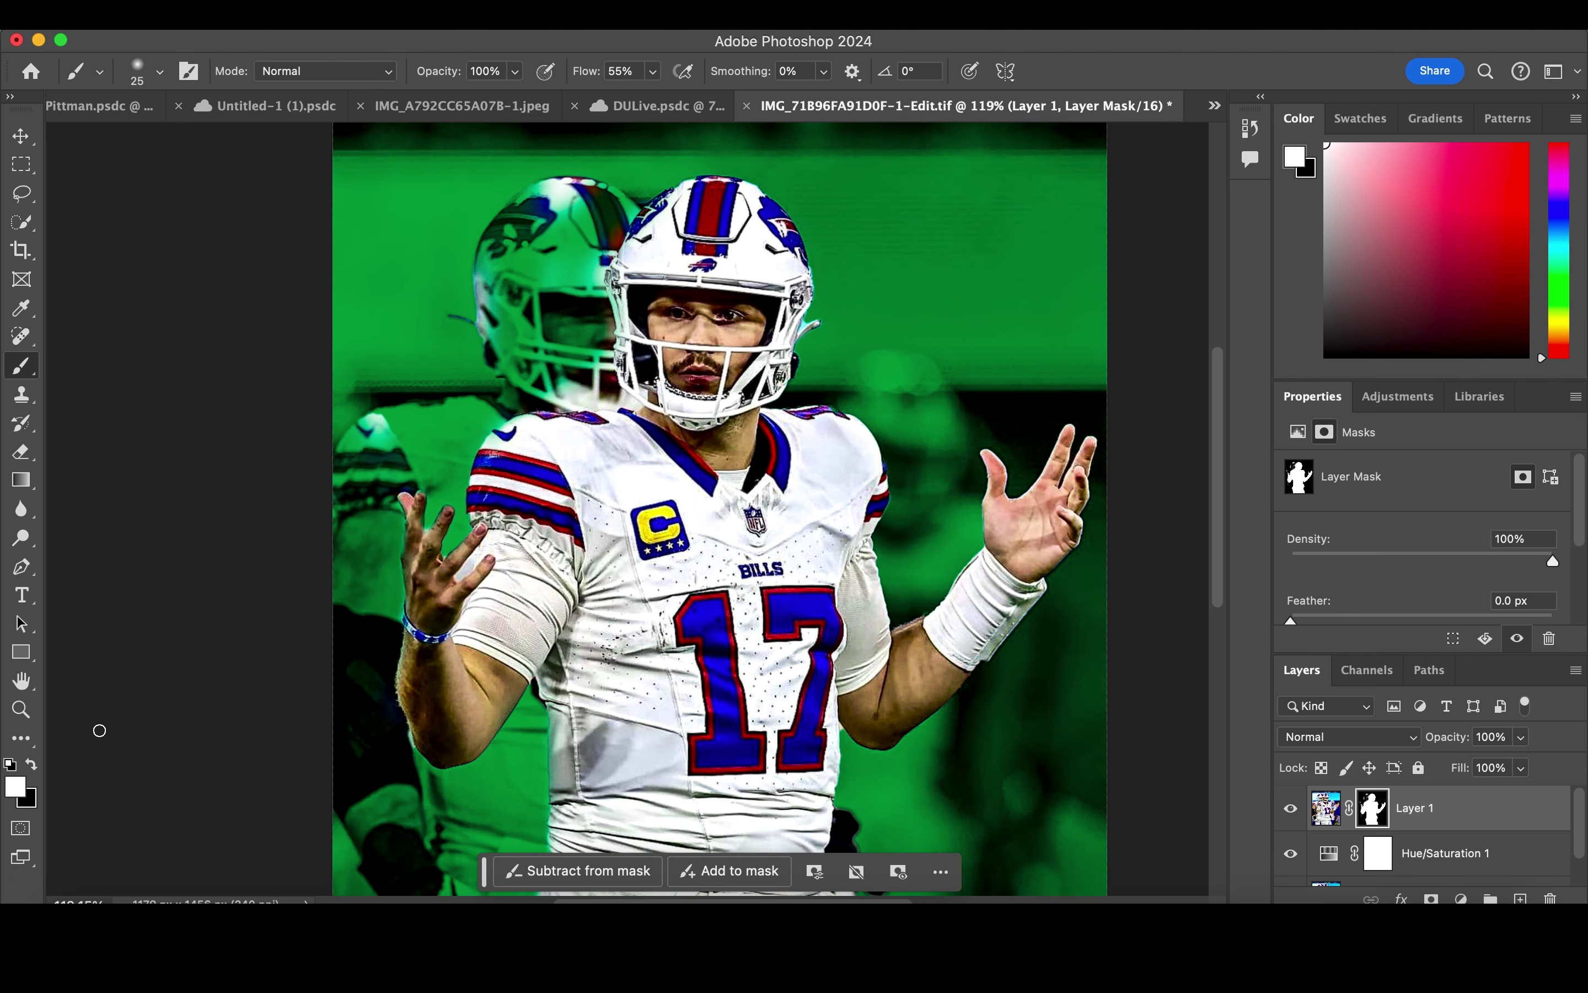
pyautogui.click(31, 768)
# Step: Hide the glow between the back of the helmet and the shoulder with a 63 px brush
pyautogui.rightClick(486, 282)
pyautogui.moveTo(653, 339); pyautogui.dragTo(694, 339)
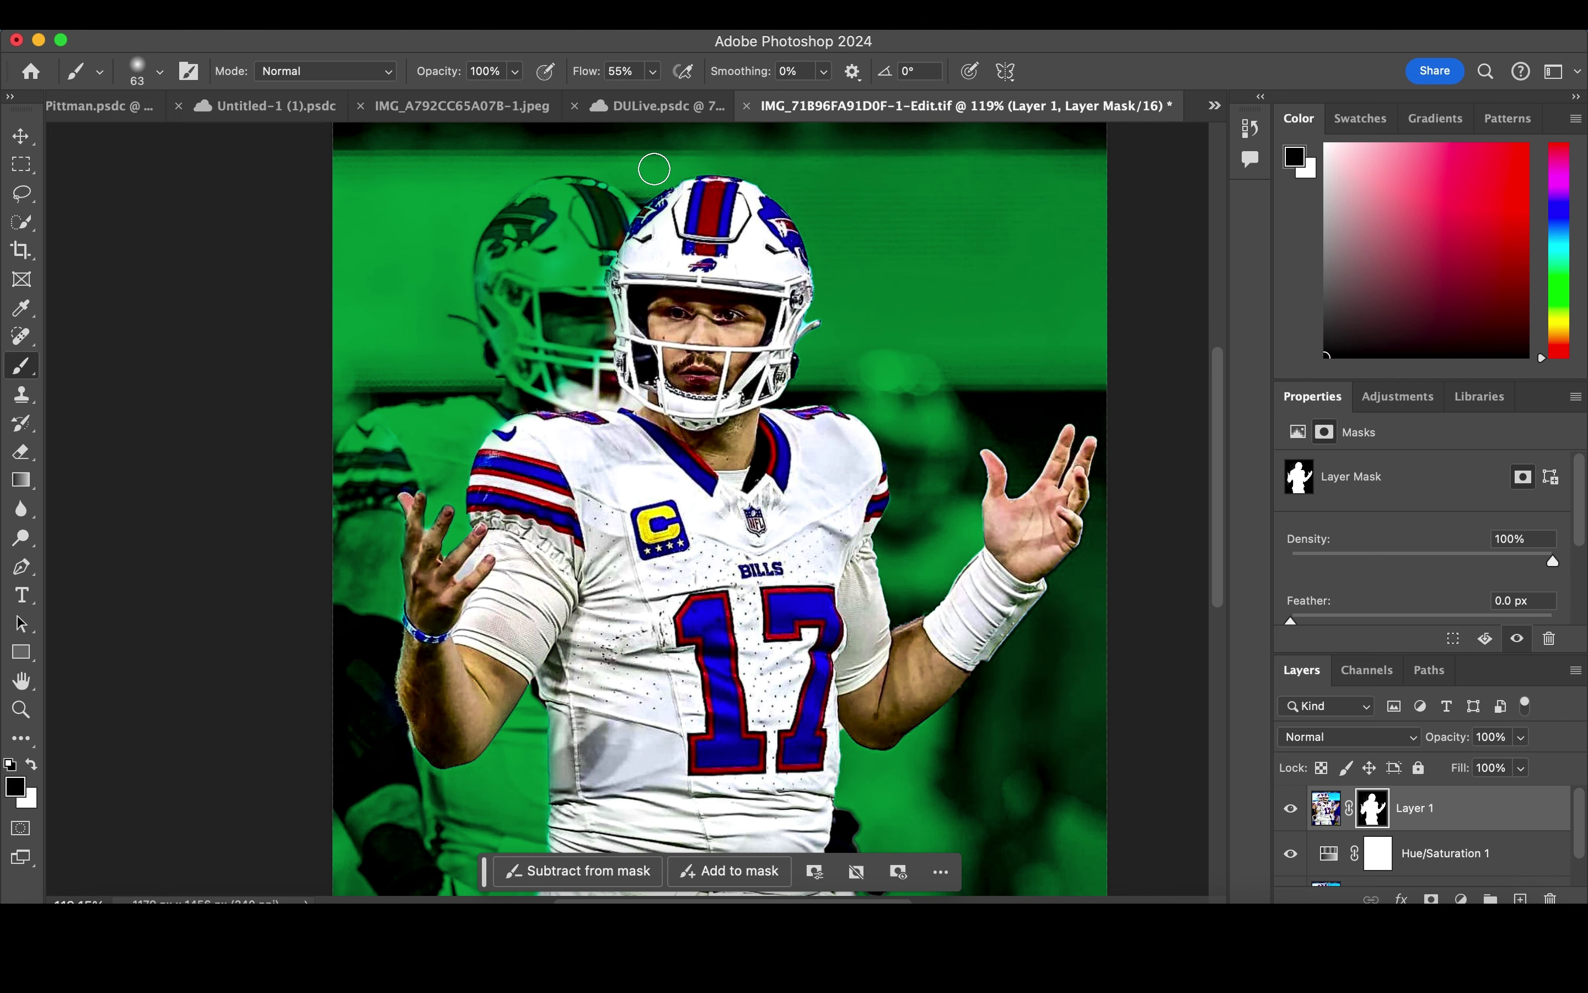
pyautogui.scroll(3, 653, 162)
pyautogui.moveTo(595, 411); pyautogui.dragTo(602, 505)
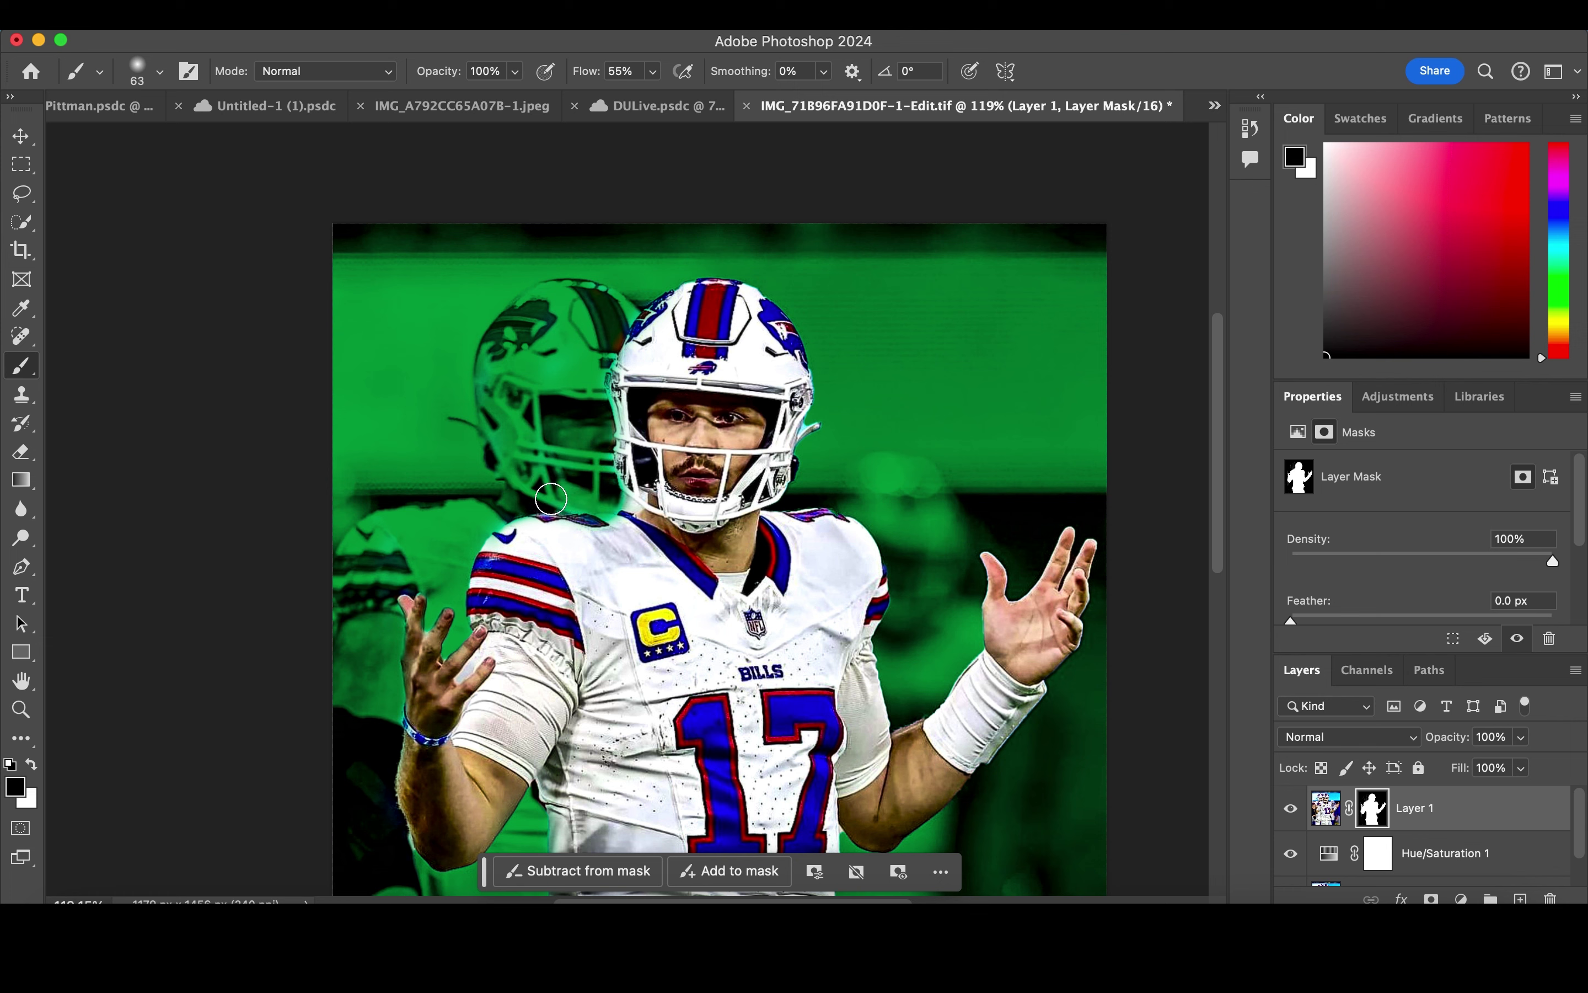
# Step: Switch between white and black and shrink the mask brush to 17 px
pyautogui.click(28, 768)
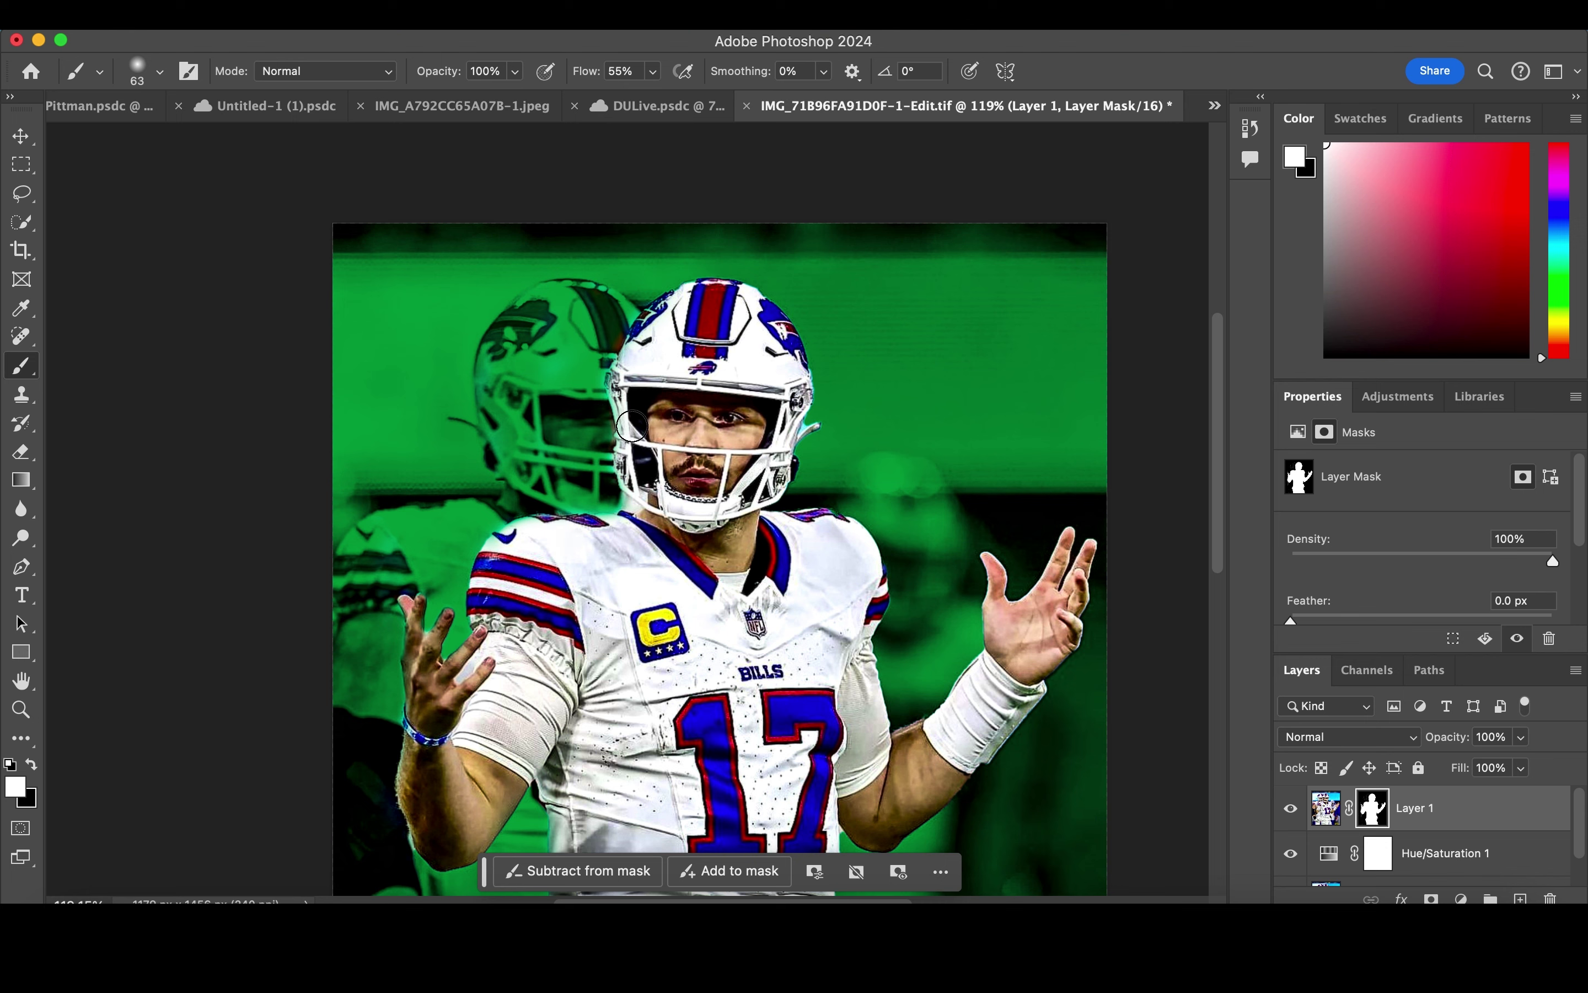
pyautogui.click(31, 765)
pyautogui.rightClick(581, 323)
pyautogui.moveTo(717, 381); pyautogui.dragTo(708, 381)
pyautogui.press('Return')
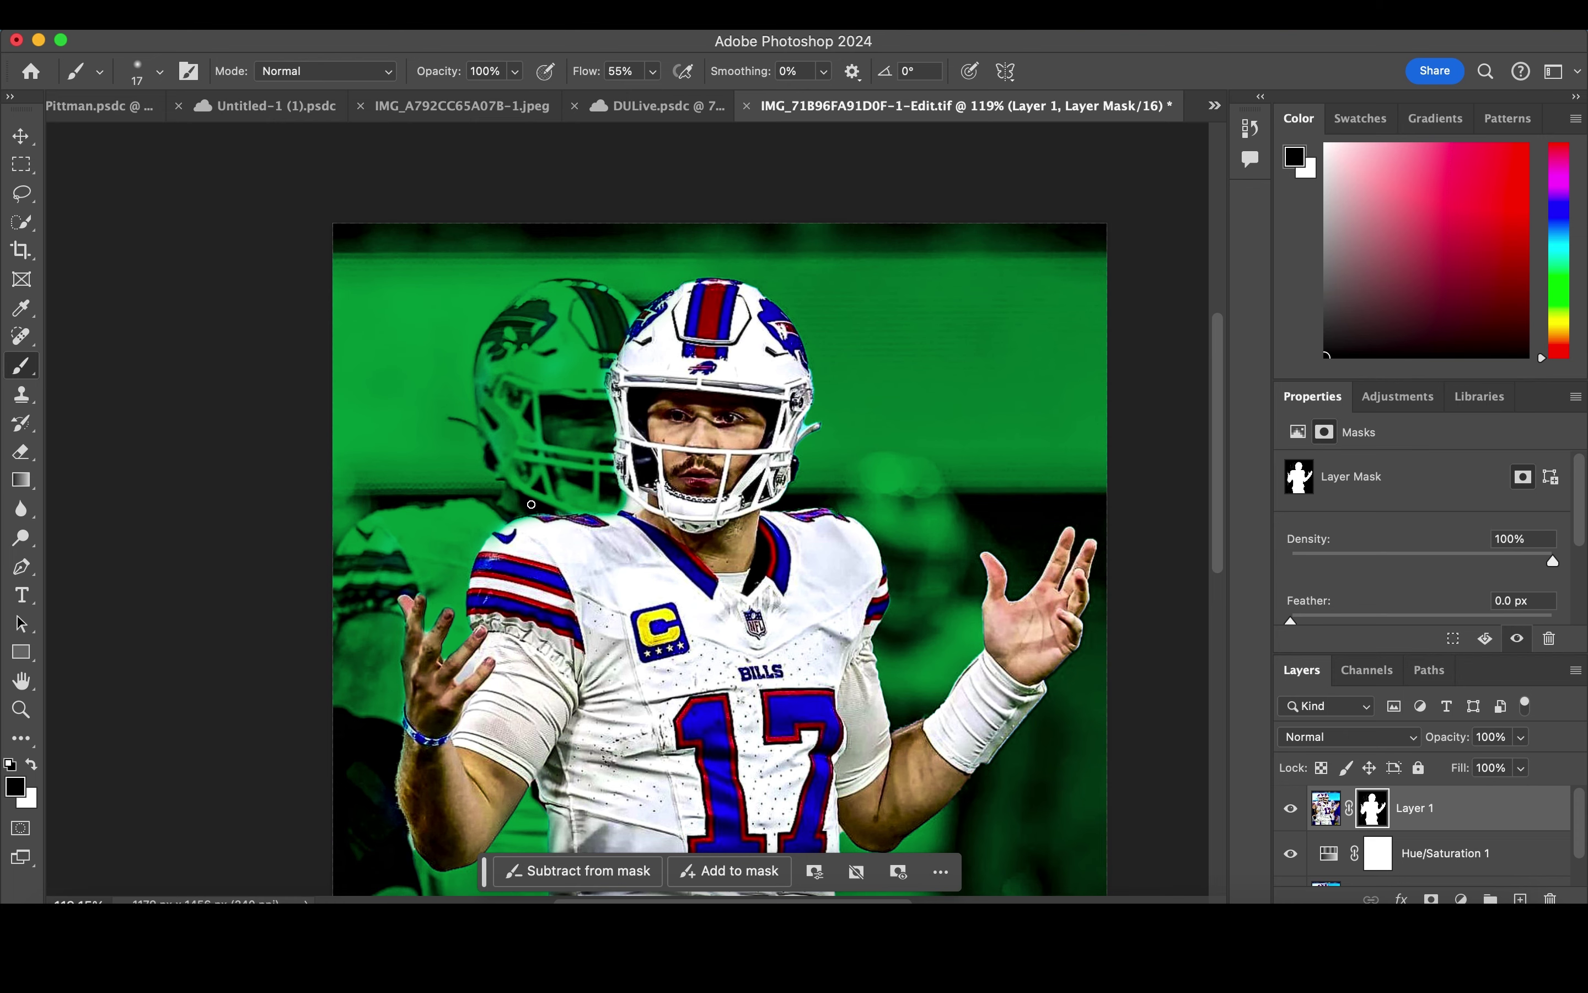
# Step: Hide the glow beside the helmet chin and strap, and restore the shoulder edge on the mask
pyautogui.scroll(3, 531, 504)
pyautogui.moveTo(615, 489); pyautogui.dragTo(614, 496)
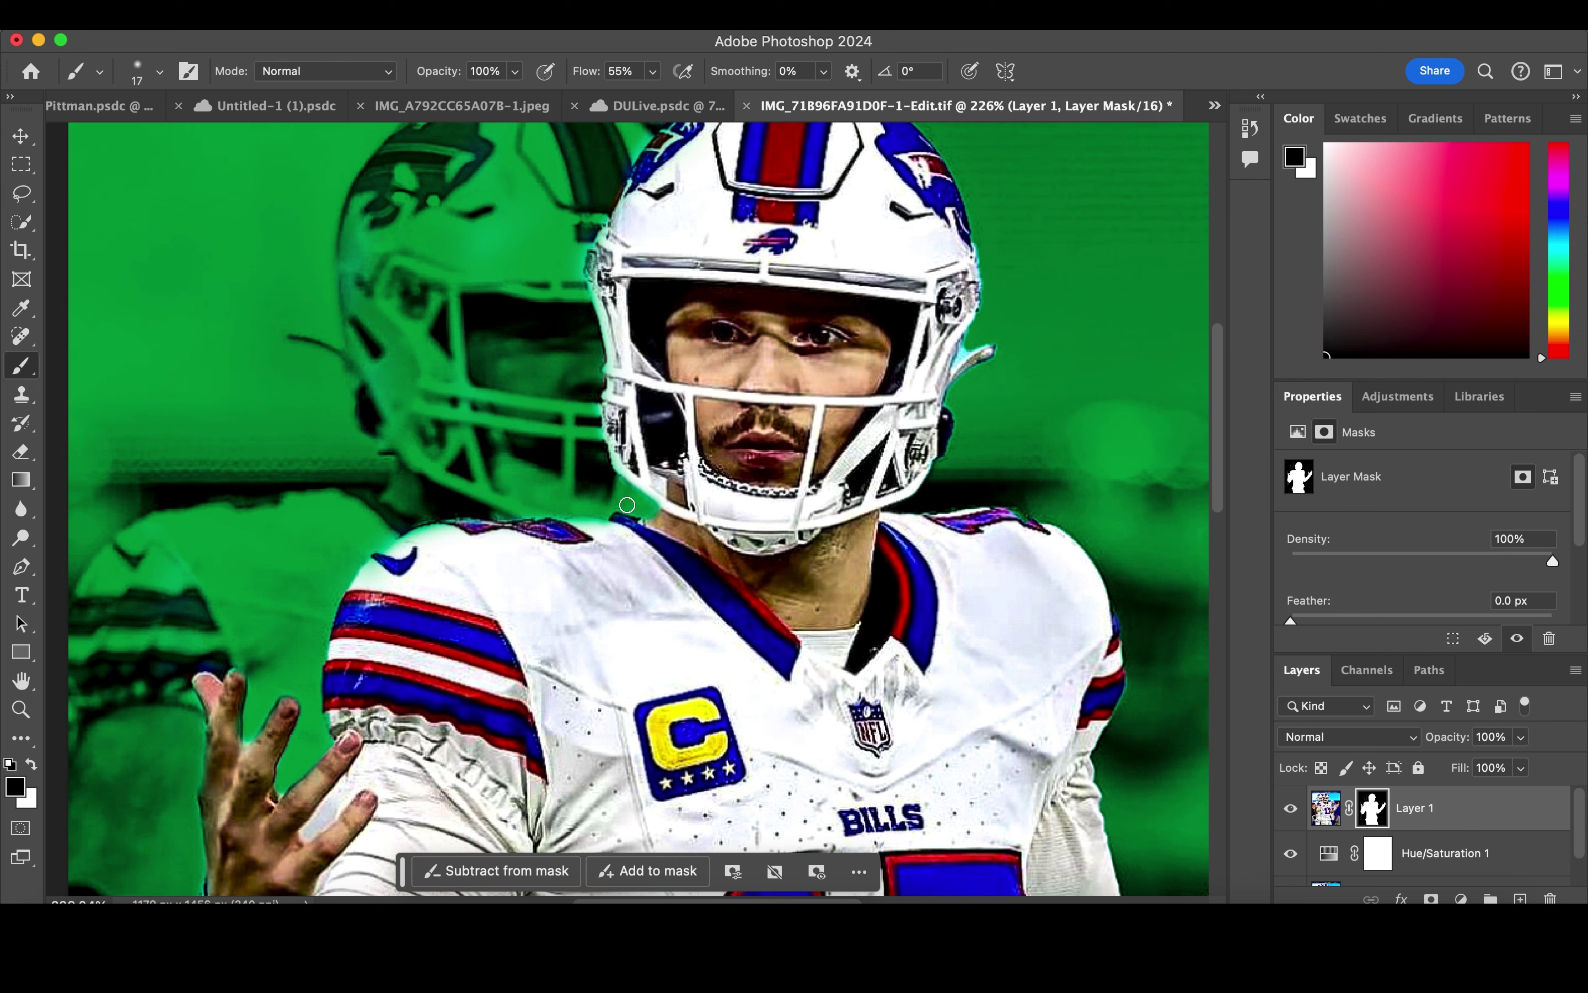
pyautogui.click(31, 765)
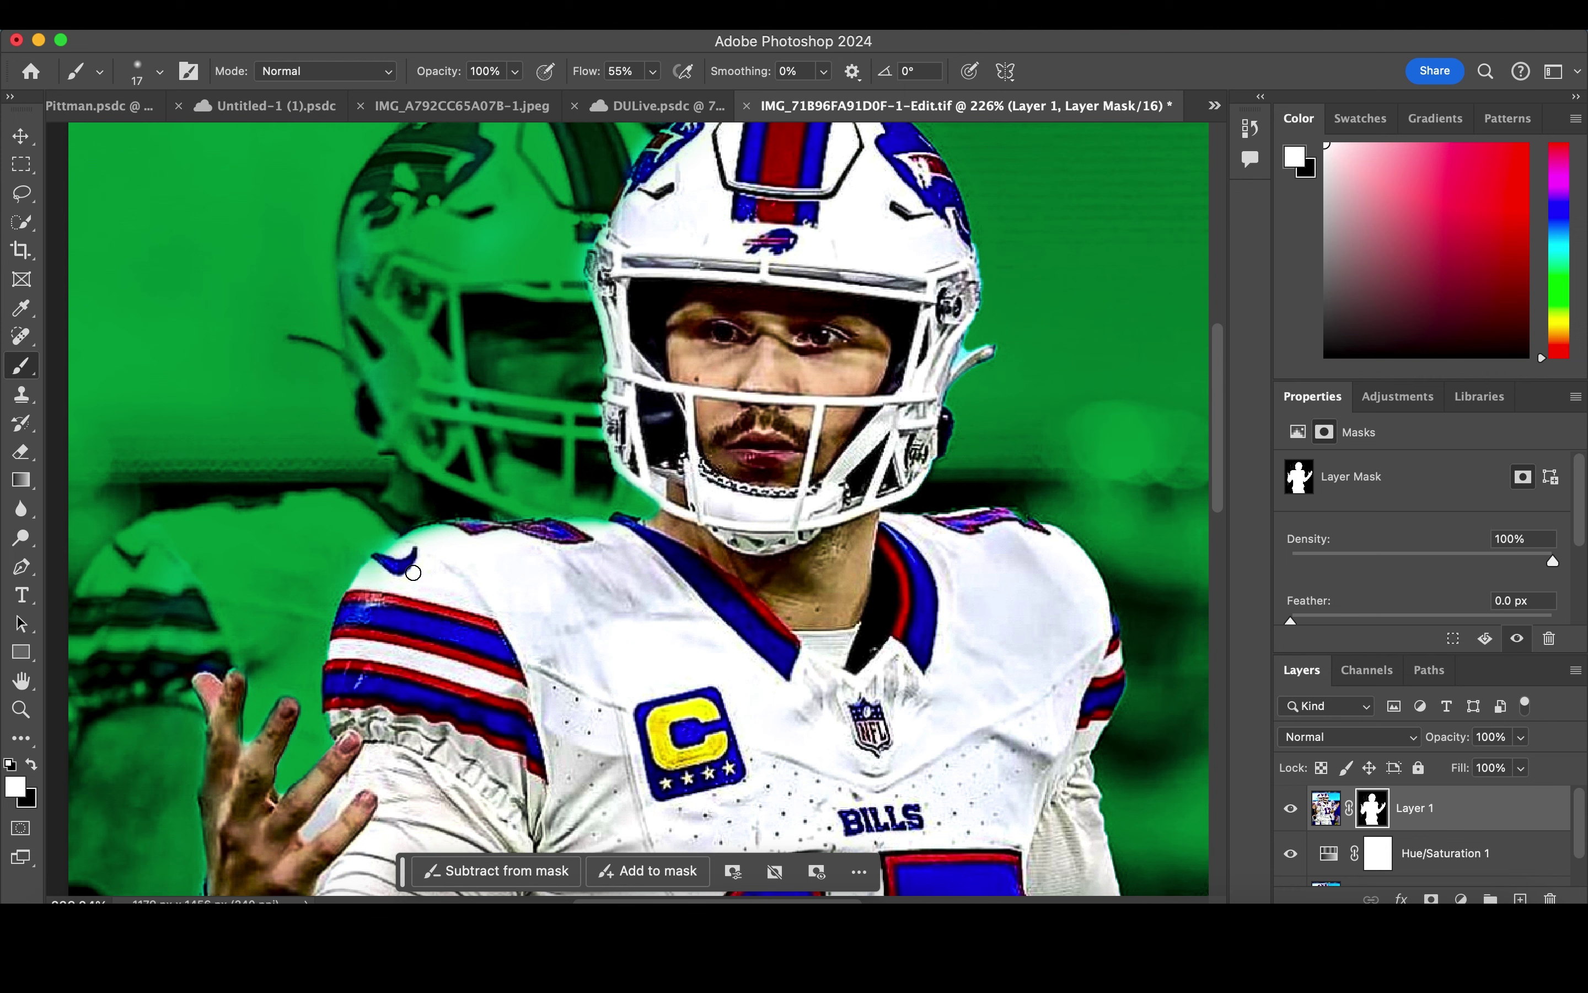
pyautogui.moveTo(480, 532); pyautogui.dragTo(383, 570)
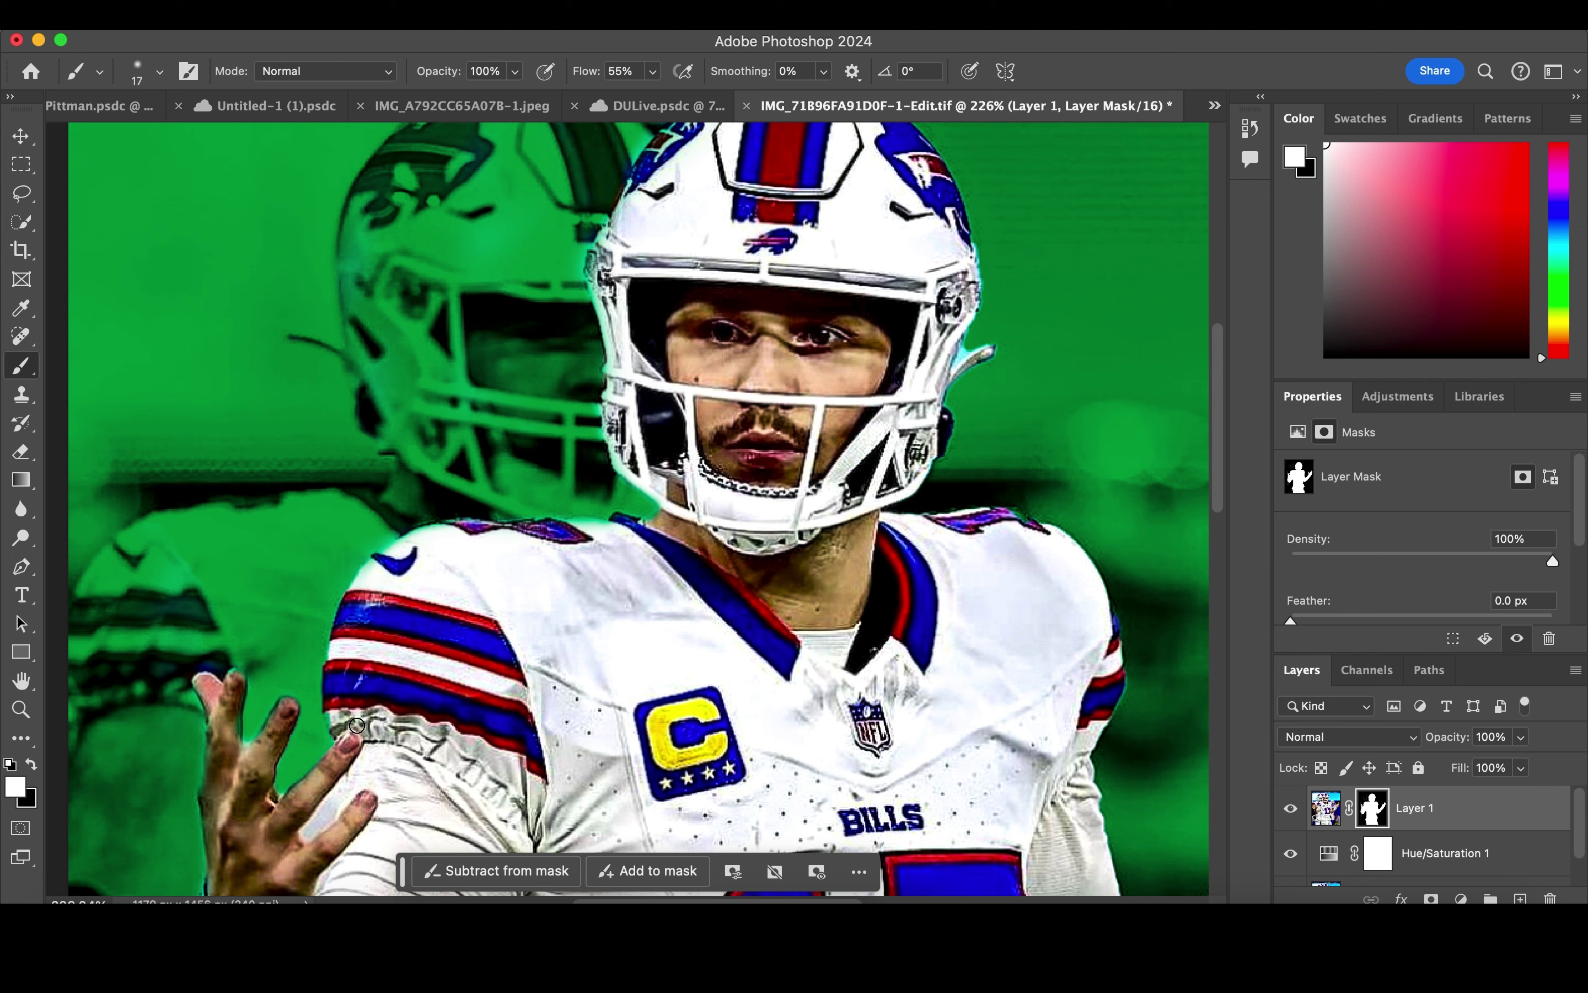
pyautogui.moveTo(606, 534)
pyautogui.mouseDown()
pyautogui.moveTo(581, 525)
pyautogui.moveTo(639, 528)
pyautogui.mouseUp()
pyautogui.click(31, 764)
pyautogui.moveTo(978, 334); pyautogui.dragTo(1000, 335)
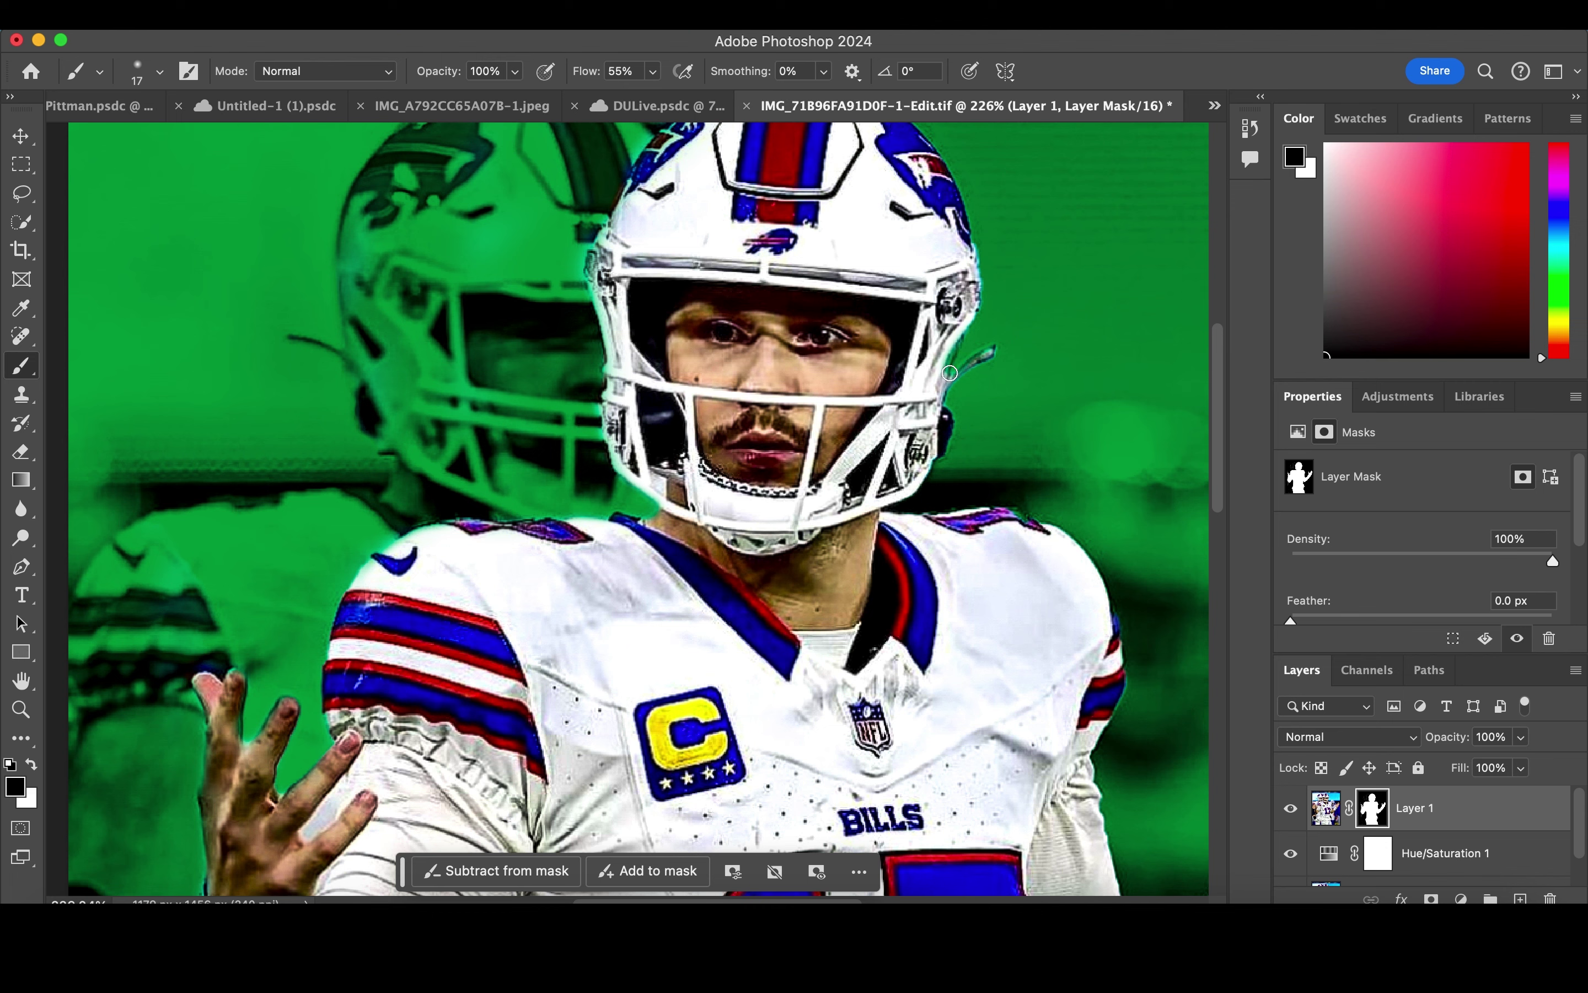
# Step: Set the mask brush to paint white at 7 px
pyautogui.press('x')
pyautogui.rightClick(785, 634)
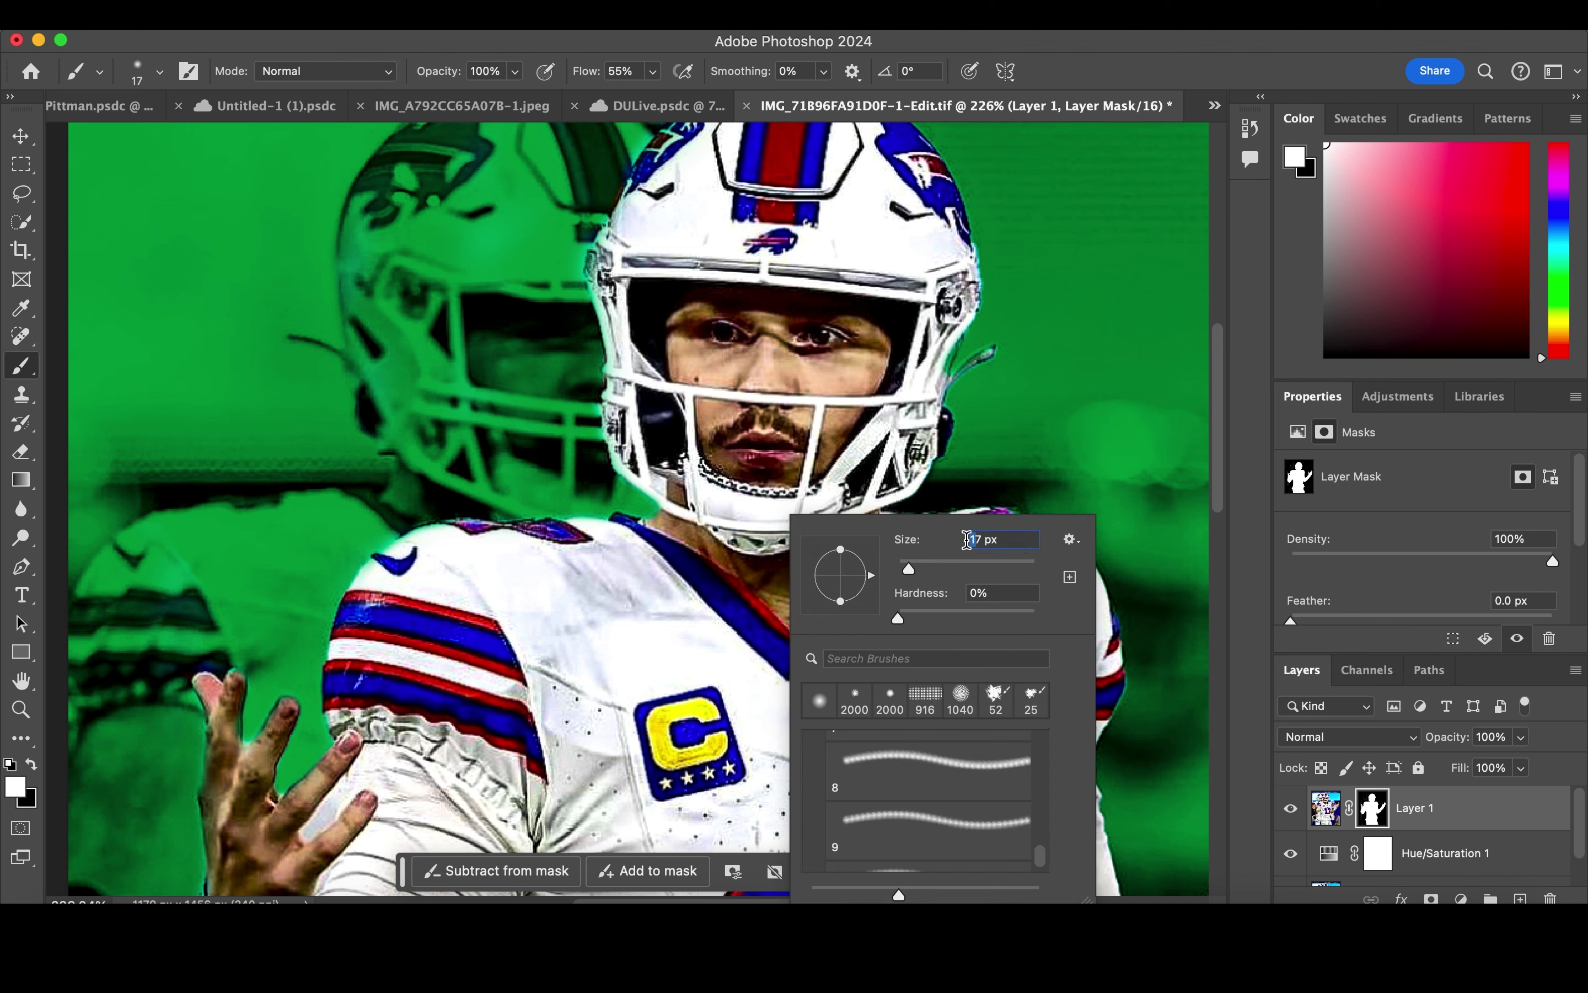
pyautogui.press('BackSpace')
pyautogui.press('Return')
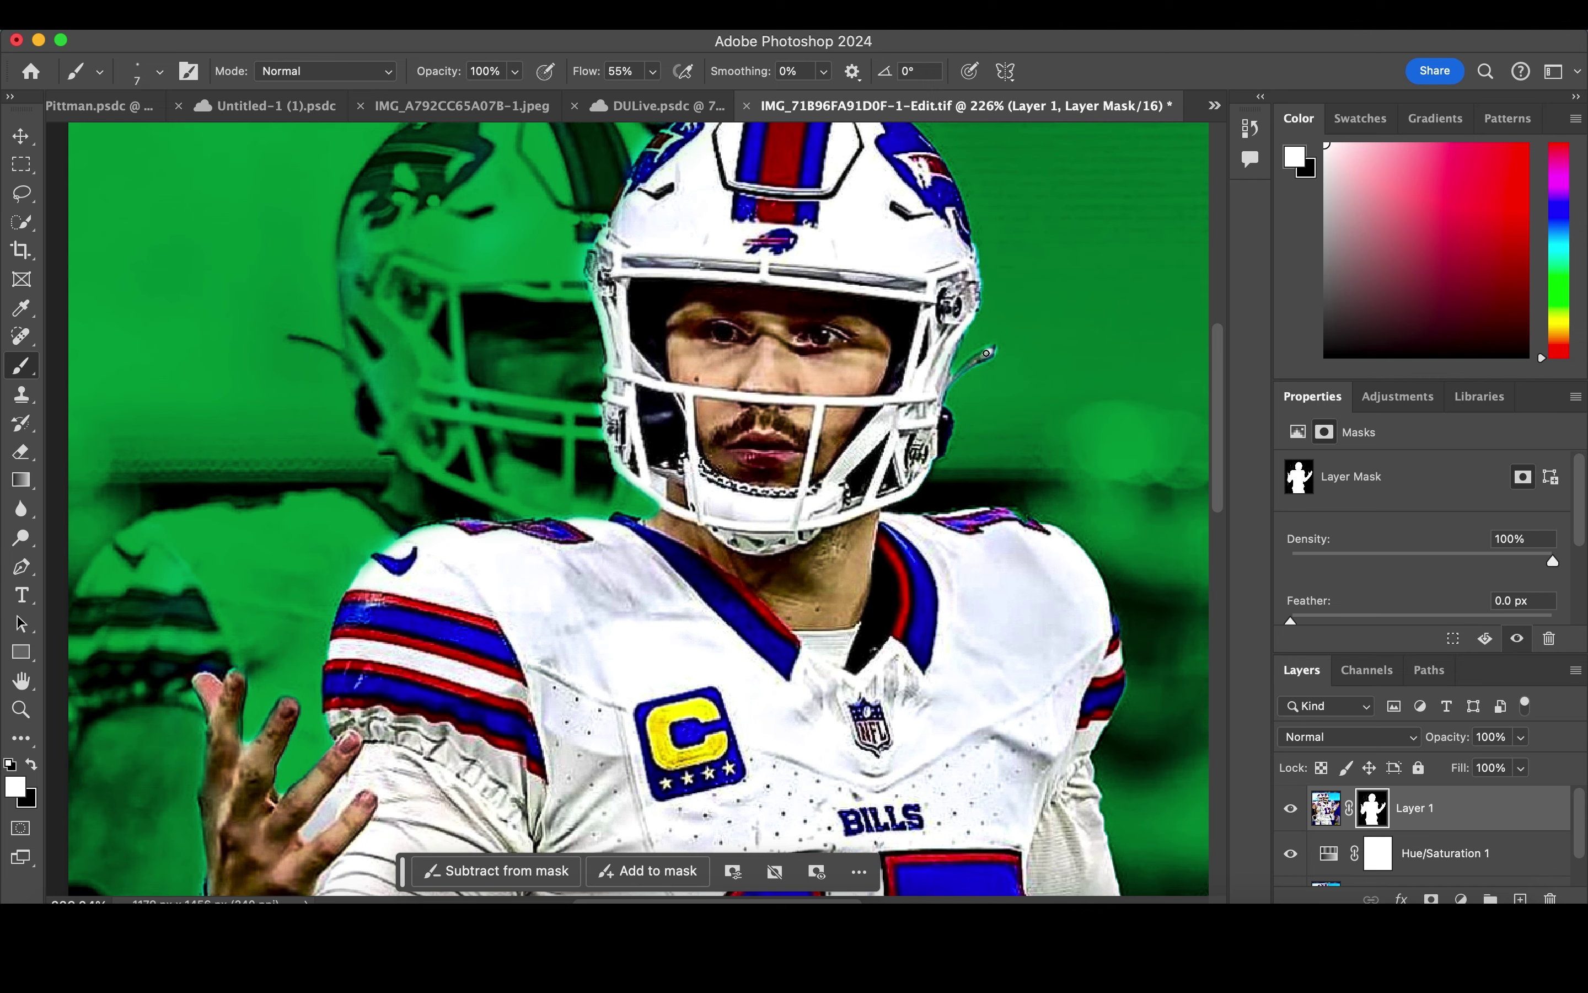
# Step: Place the Bills logo into the player photo as Layer 2 beneath Layer 1
pyautogui.scroll(-5, 986, 353)
pyautogui.scroll(-4, 986, 353)
pyautogui.scroll(-1, 986, 353)
pyautogui.scroll(-1, 986, 353)
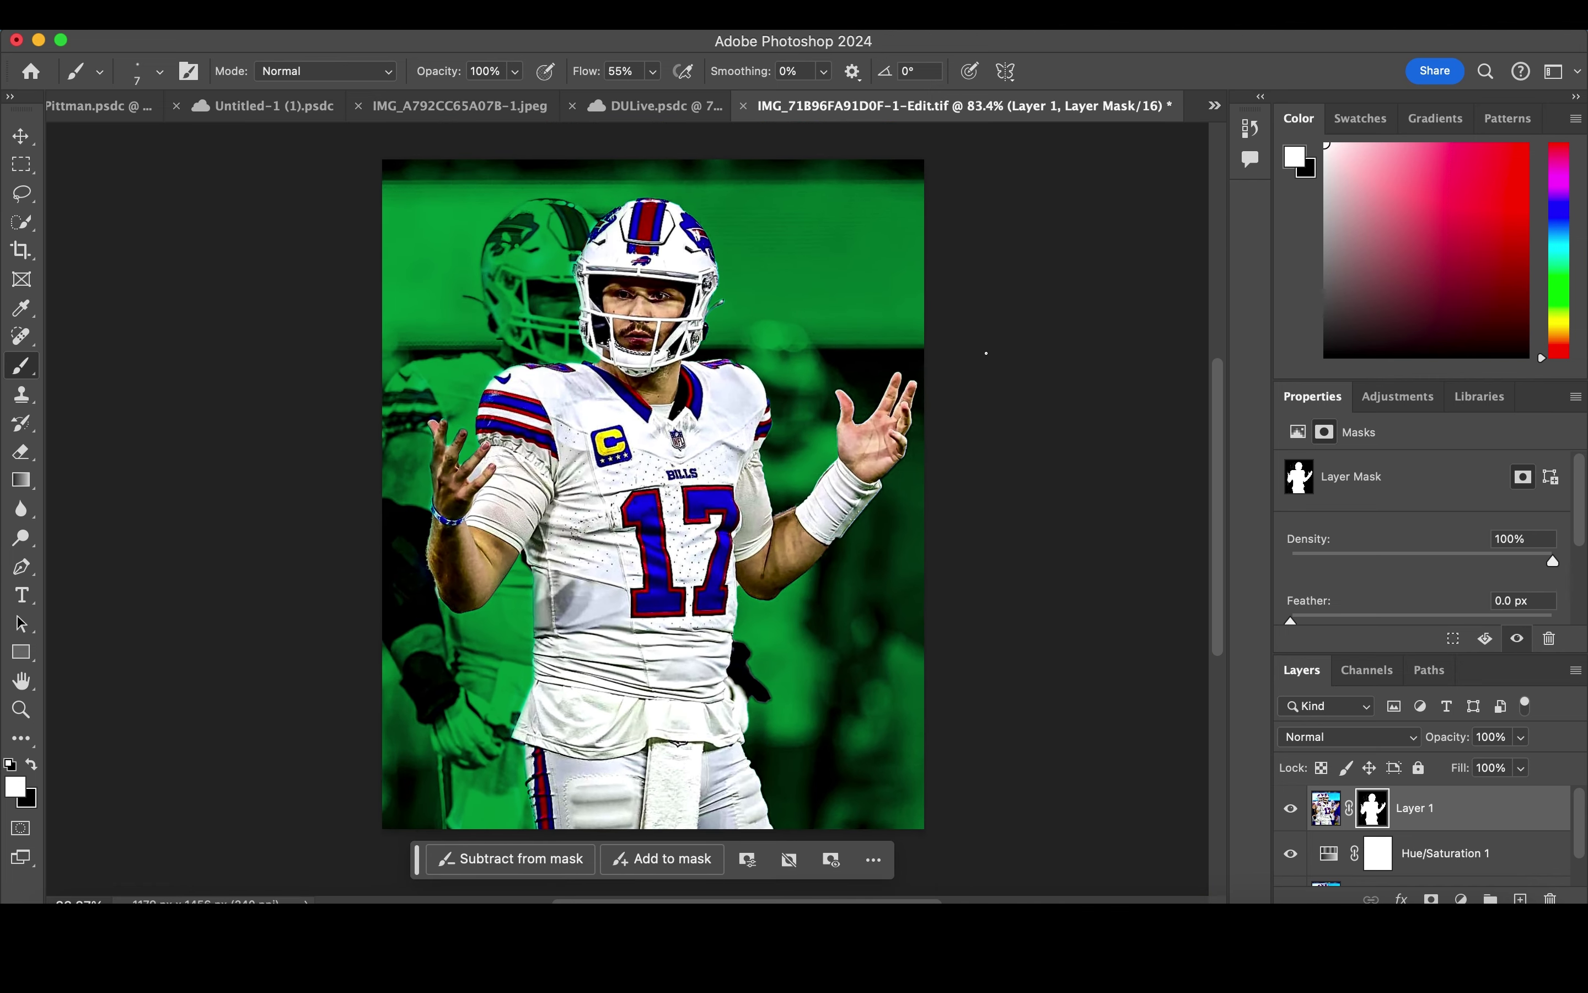
pyautogui.moveTo(790, 213)
pyautogui.mouseDown()
pyautogui.moveTo(806, 120)
pyautogui.moveTo(820, 369)
pyautogui.moveTo(560, 507)
pyautogui.moveTo(560, 383)
pyautogui.mouseUp()
pyautogui.click(825, 399)
pyautogui.click(1006, 541)
pyautogui.moveTo(1372, 808); pyautogui.dragTo(1405, 869)
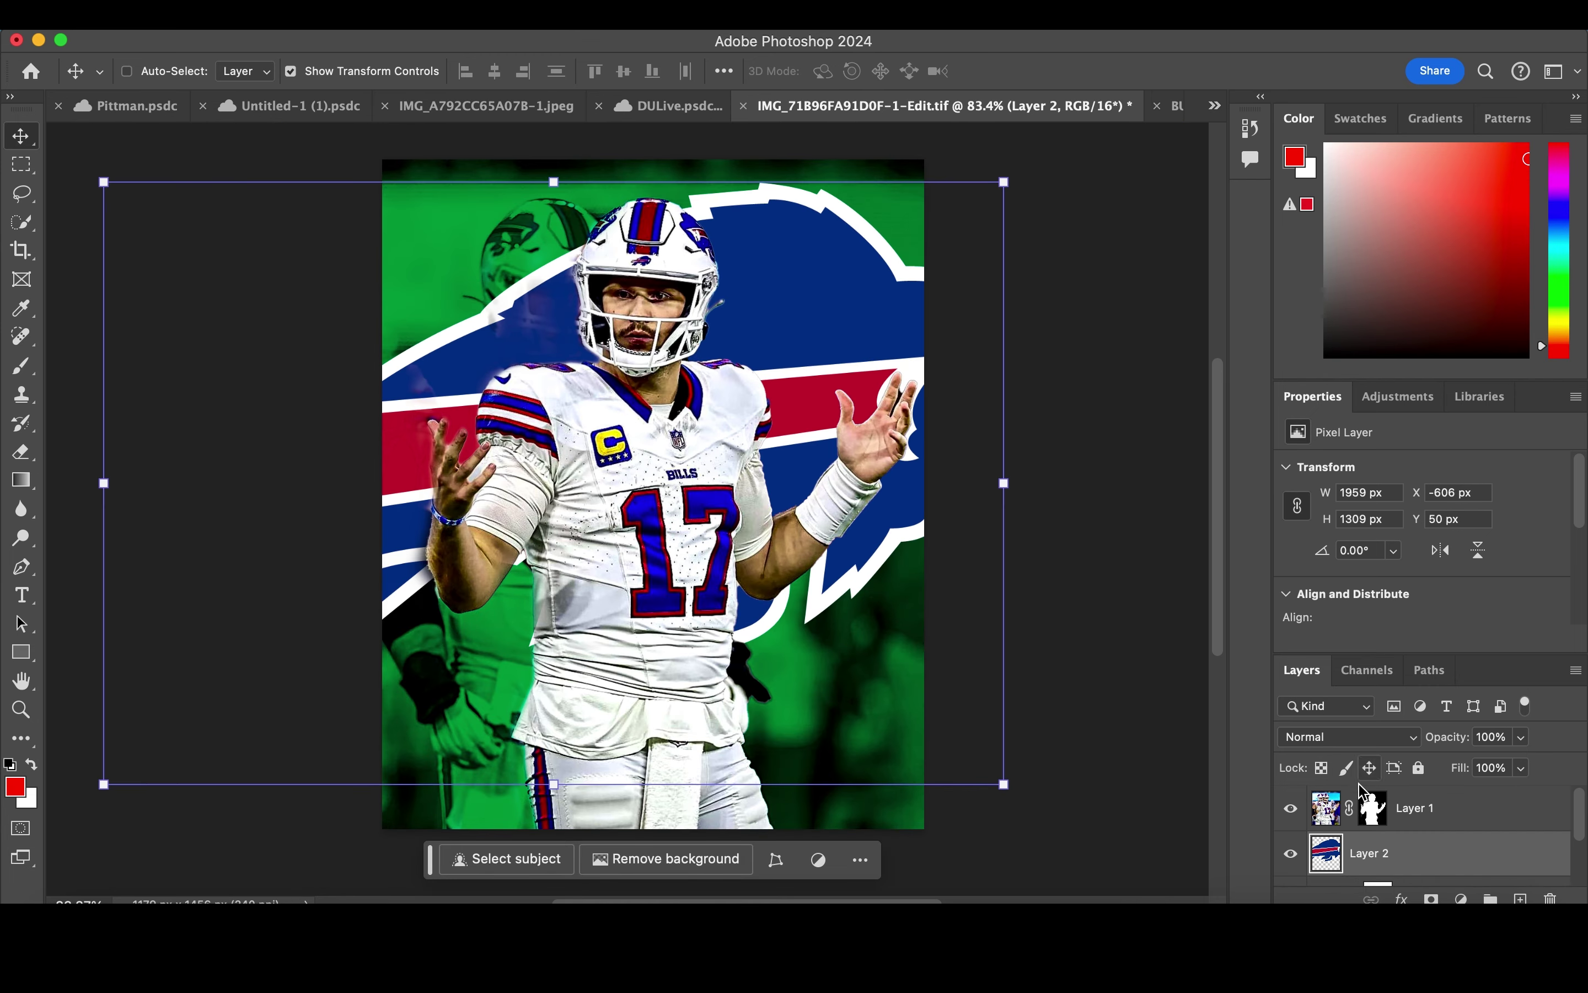
# Step: Enlarge the mask brush to 73 px and open Layer 2's blend-mode list
pyautogui.click(1371, 808)
pyautogui.press('b')
pyautogui.press('x')
pyautogui.rightClick(361, 431)
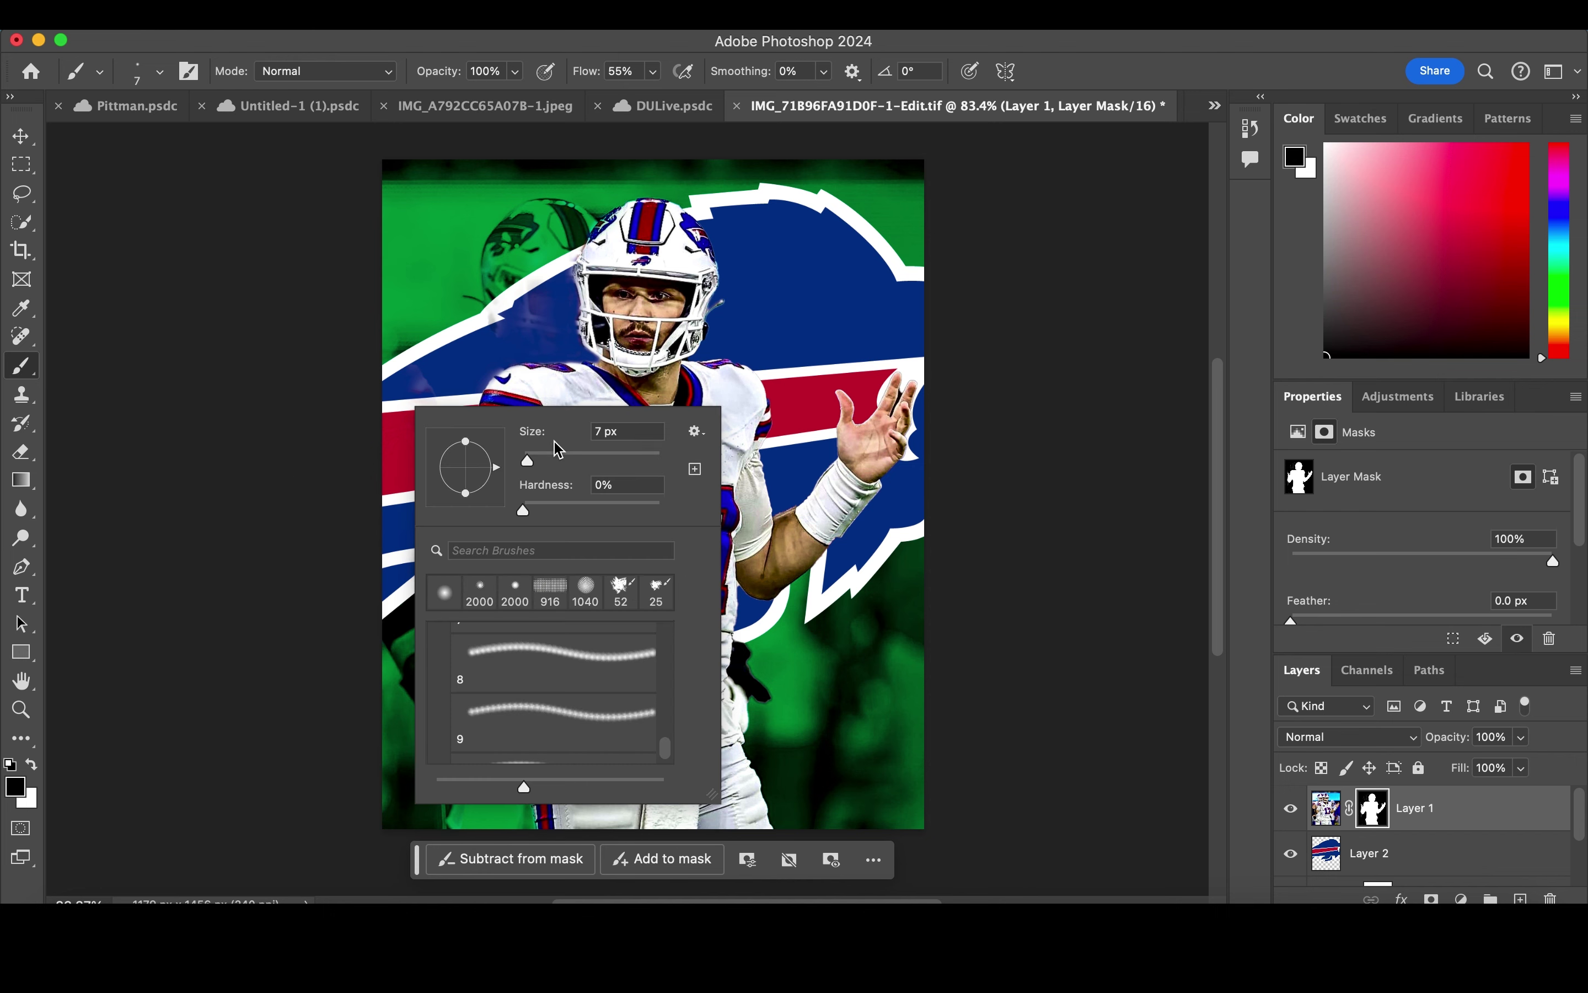
pyautogui.moveTo(499, 450); pyautogui.dragTo(556, 451)
pyautogui.click(511, 314)
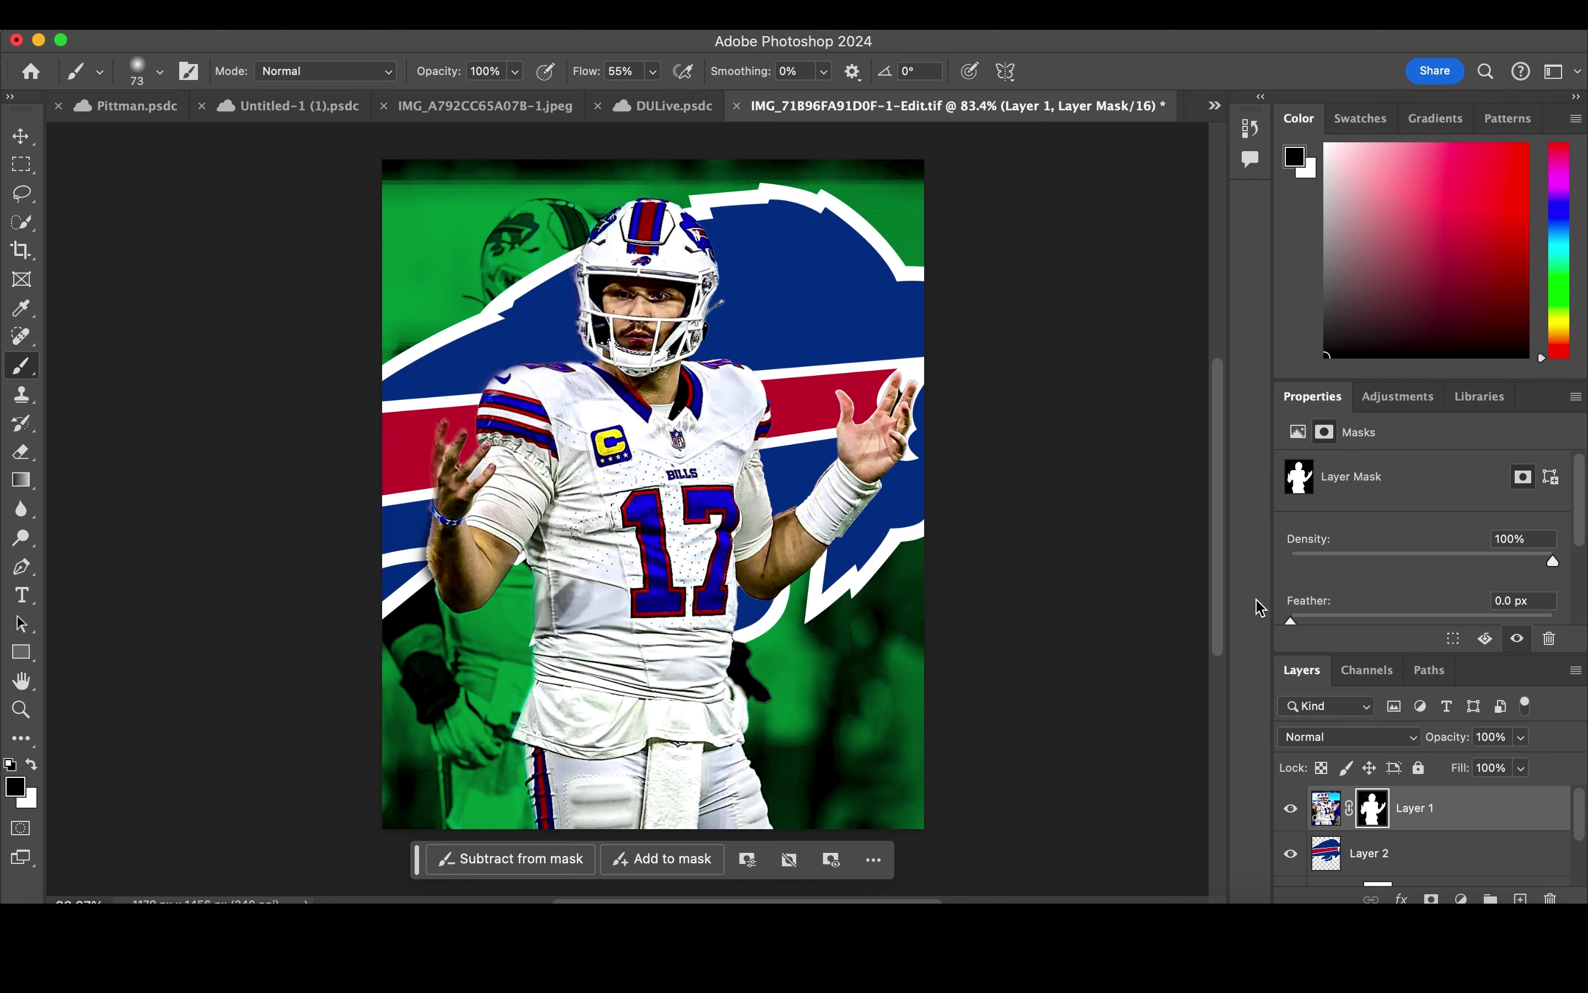
pyautogui.click(1418, 854)
pyautogui.click(1356, 737)
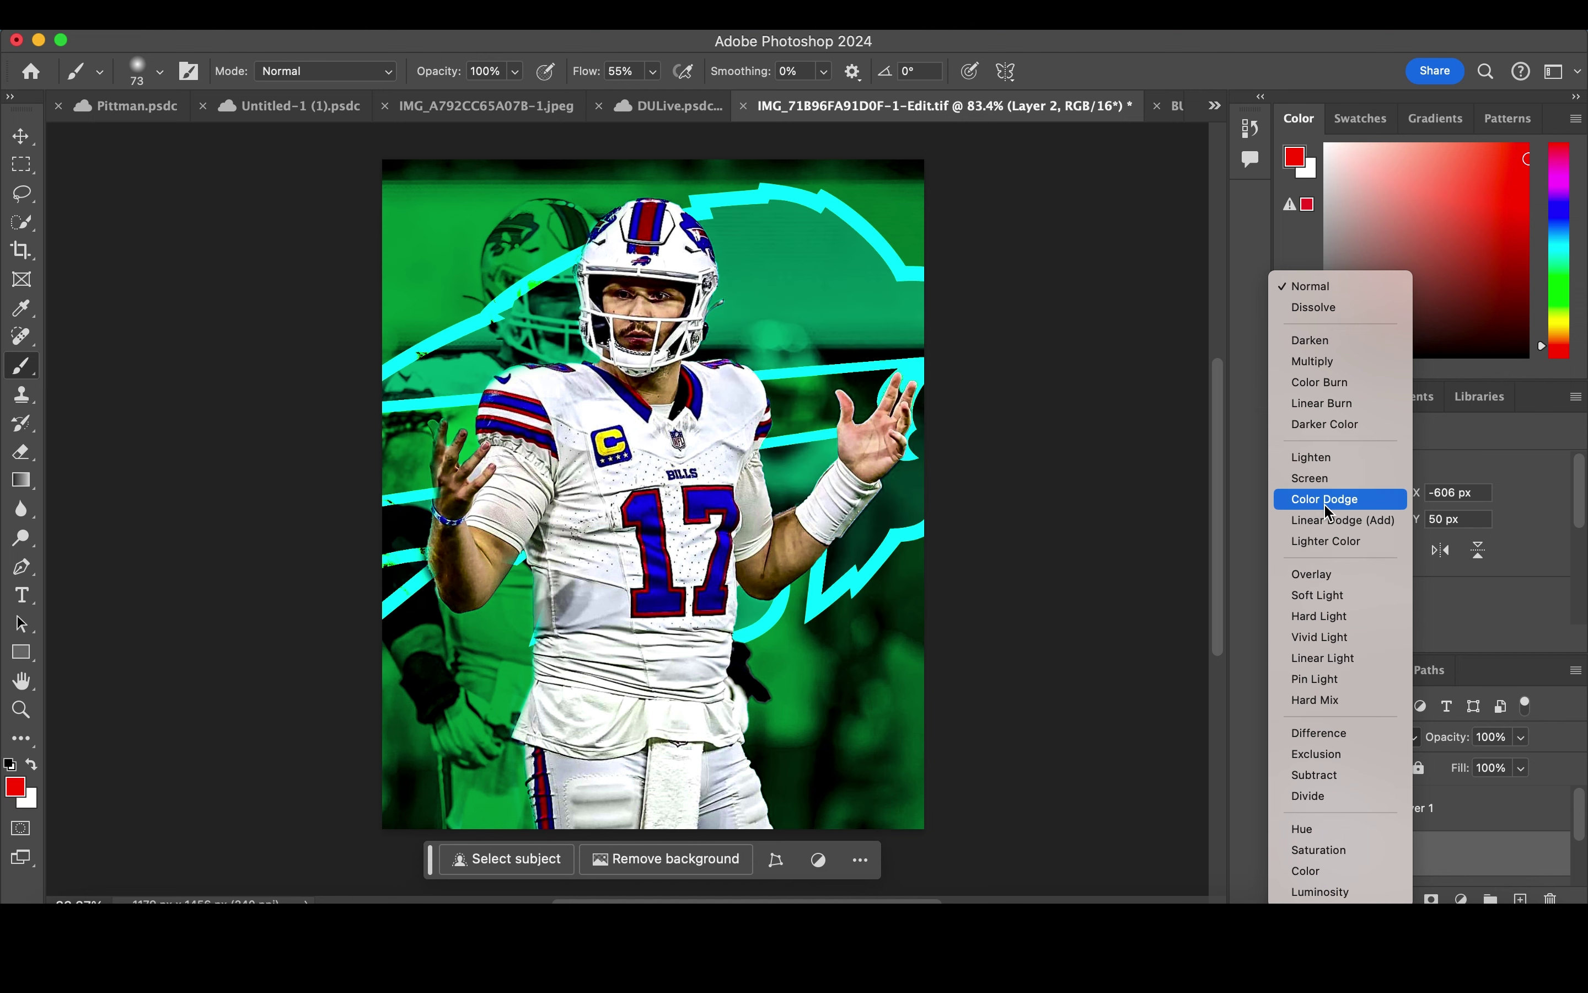
# Step: Set Layer 2 to Soft Light, colorize the background red at Hue 360, and duplicate Background
pyautogui.click(1337, 598)
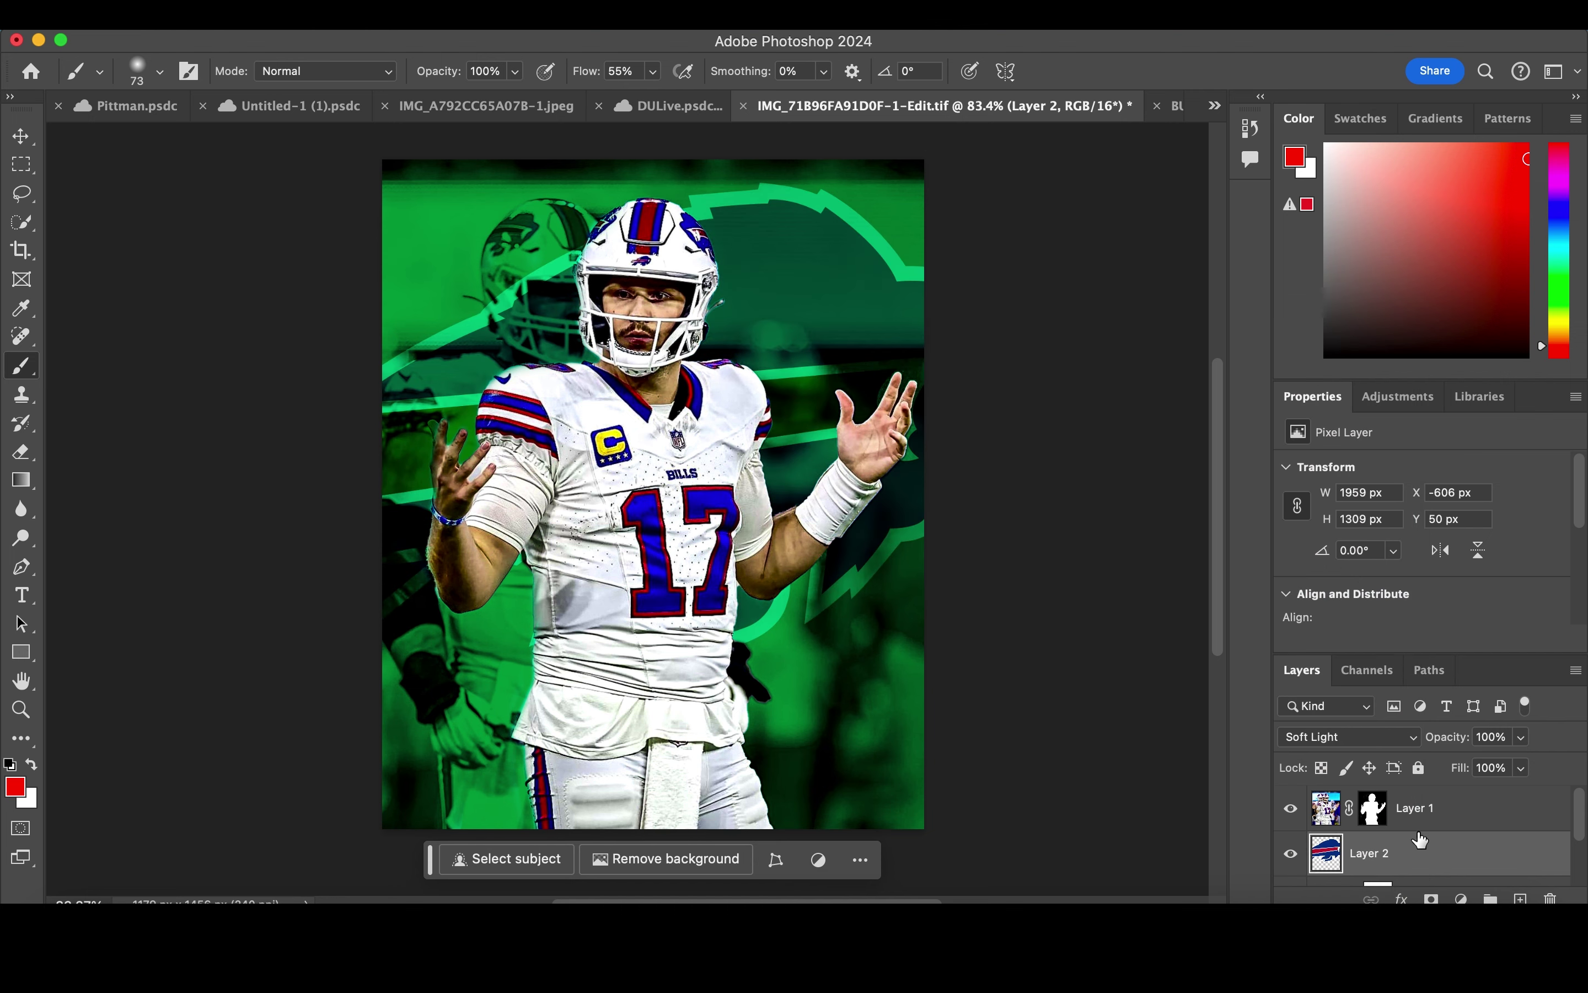
pyautogui.click(1337, 837)
pyautogui.click(1461, 606)
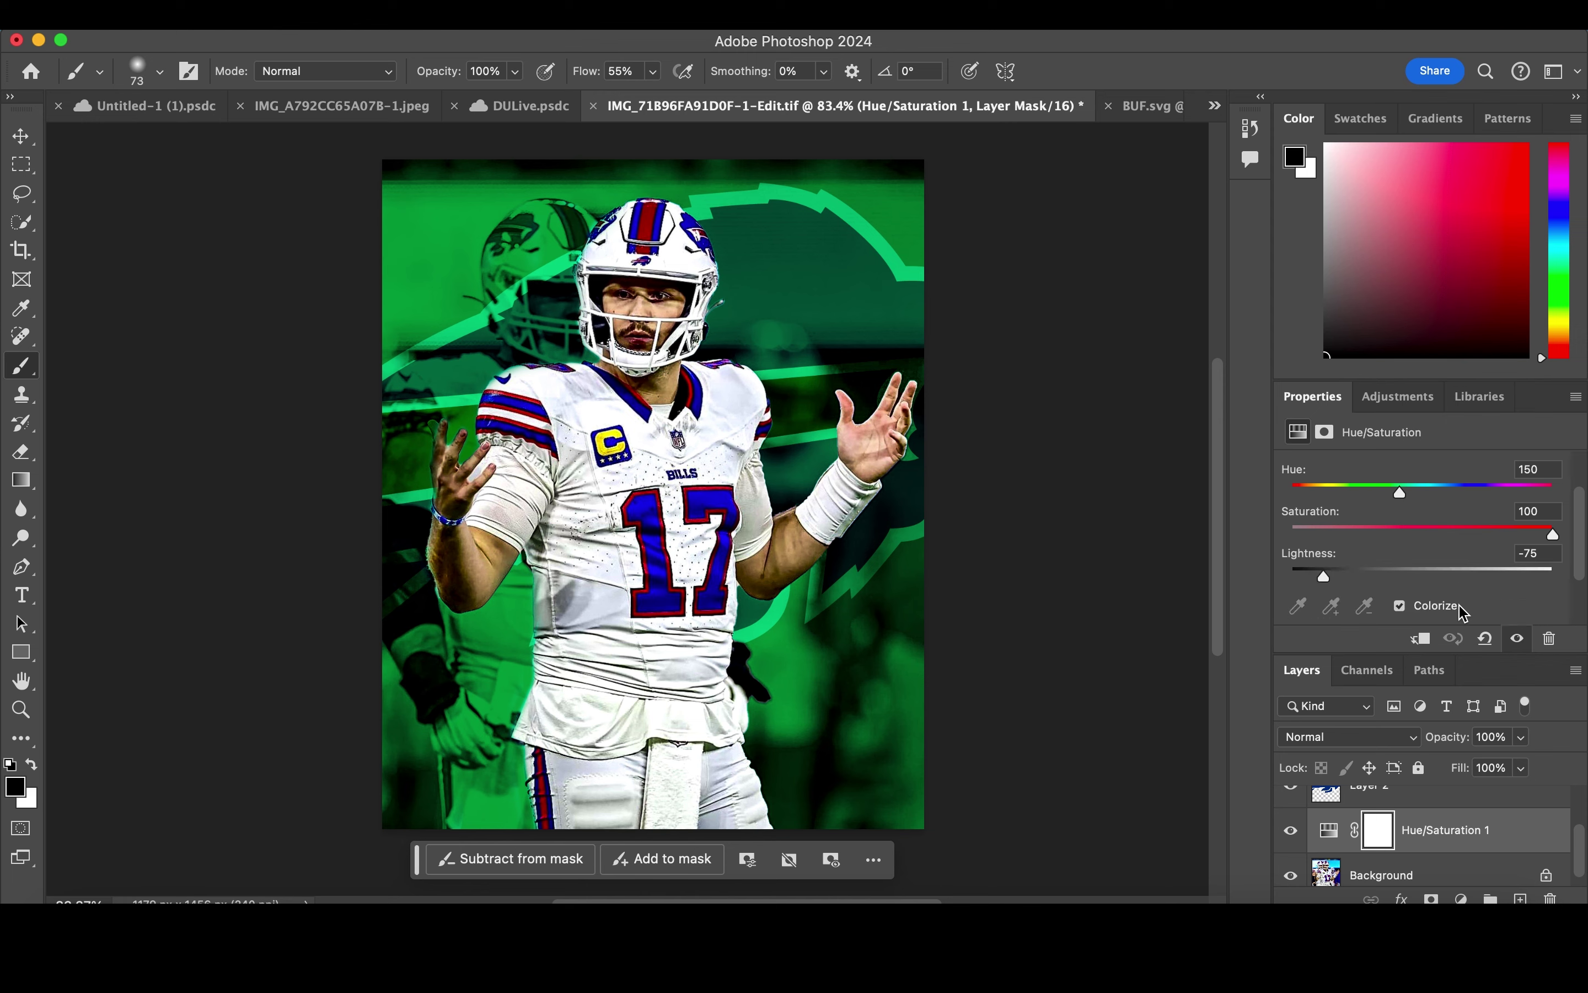
pyautogui.moveTo(1464, 490); pyautogui.dragTo(1574, 487)
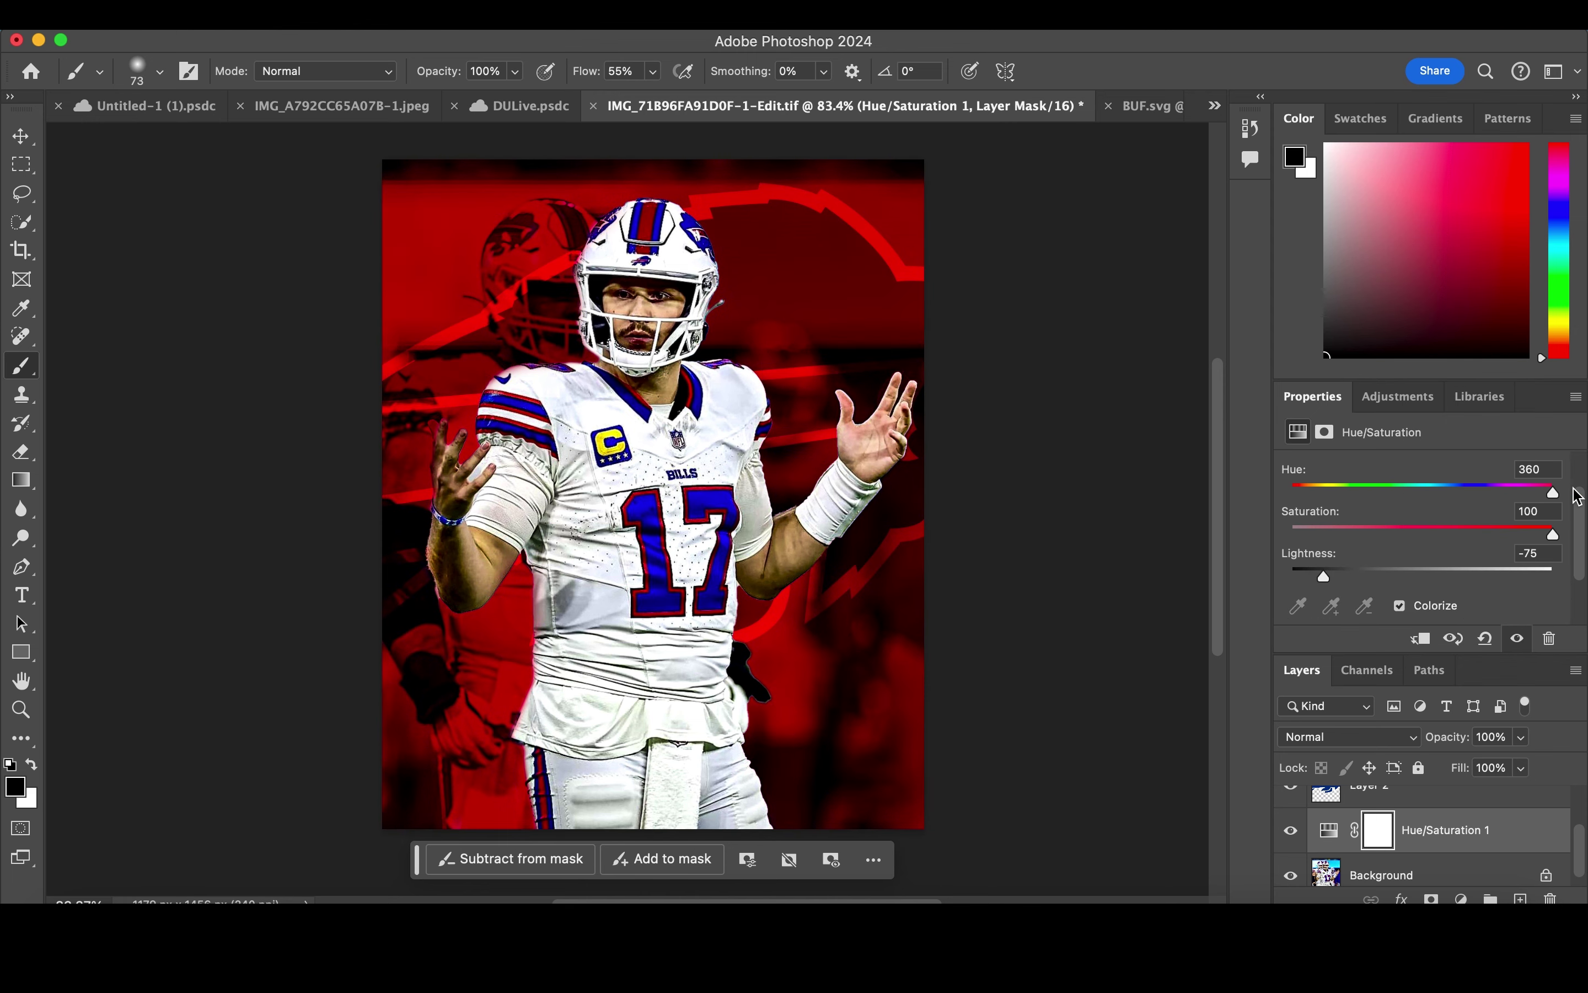
pyautogui.click(1418, 865)
pyautogui.press('super+j')
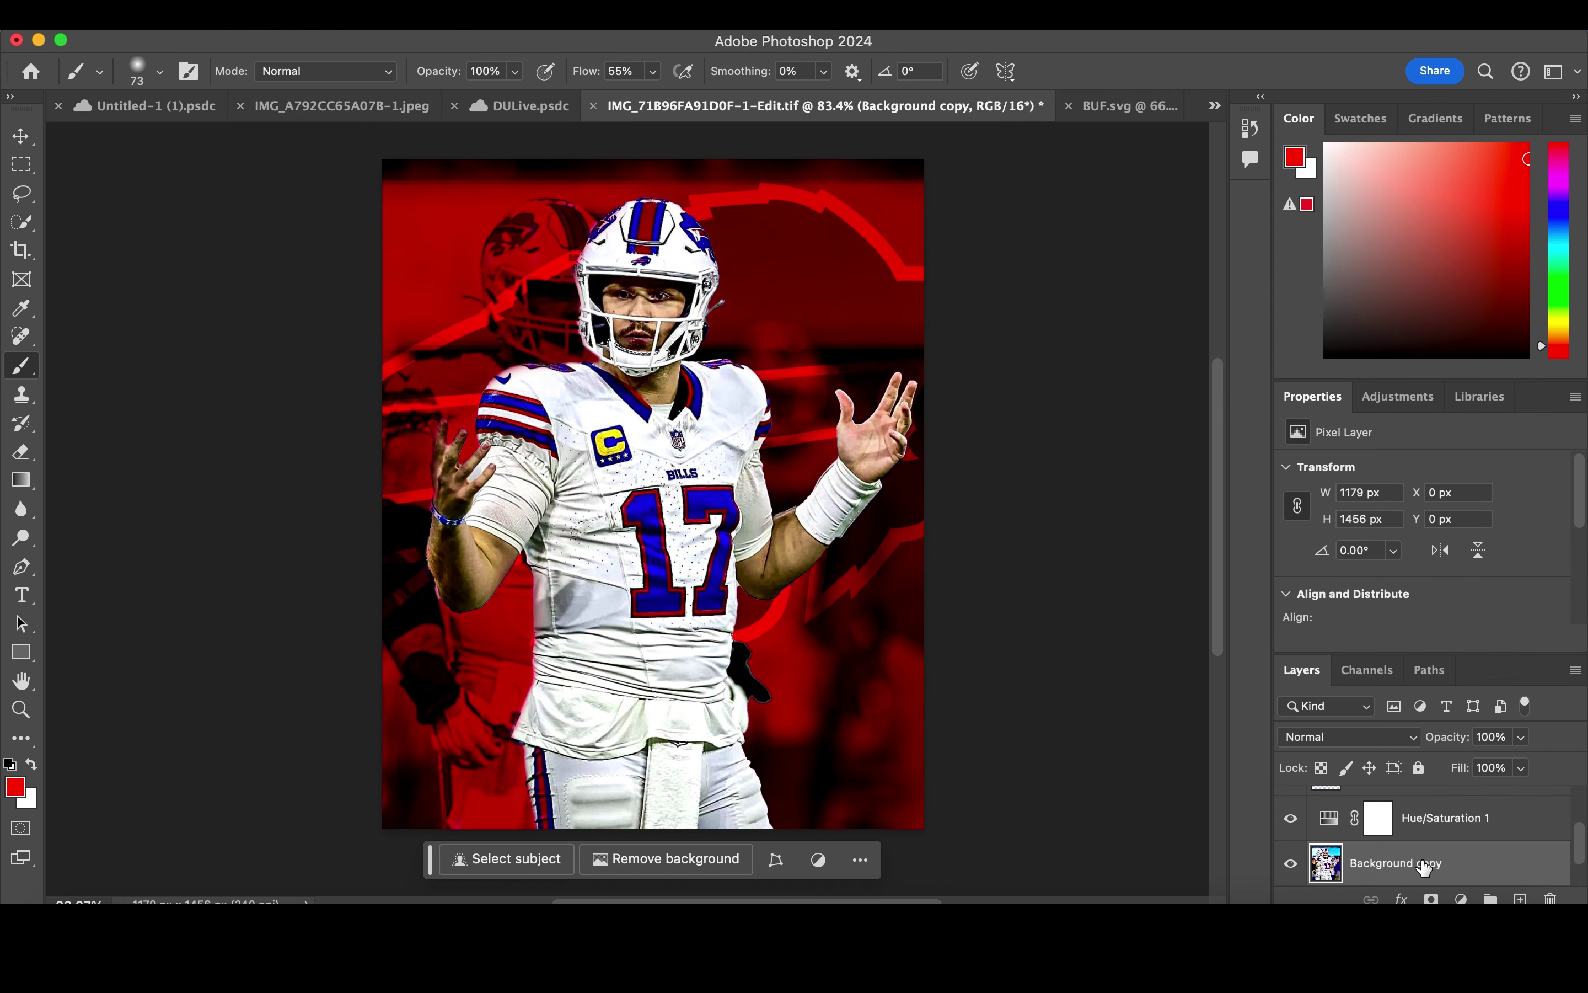
# Step: Apply a 13.4 px Gaussian Blur to the Background copy
pyautogui.click(545, 14)
pyautogui.click(927, 372)
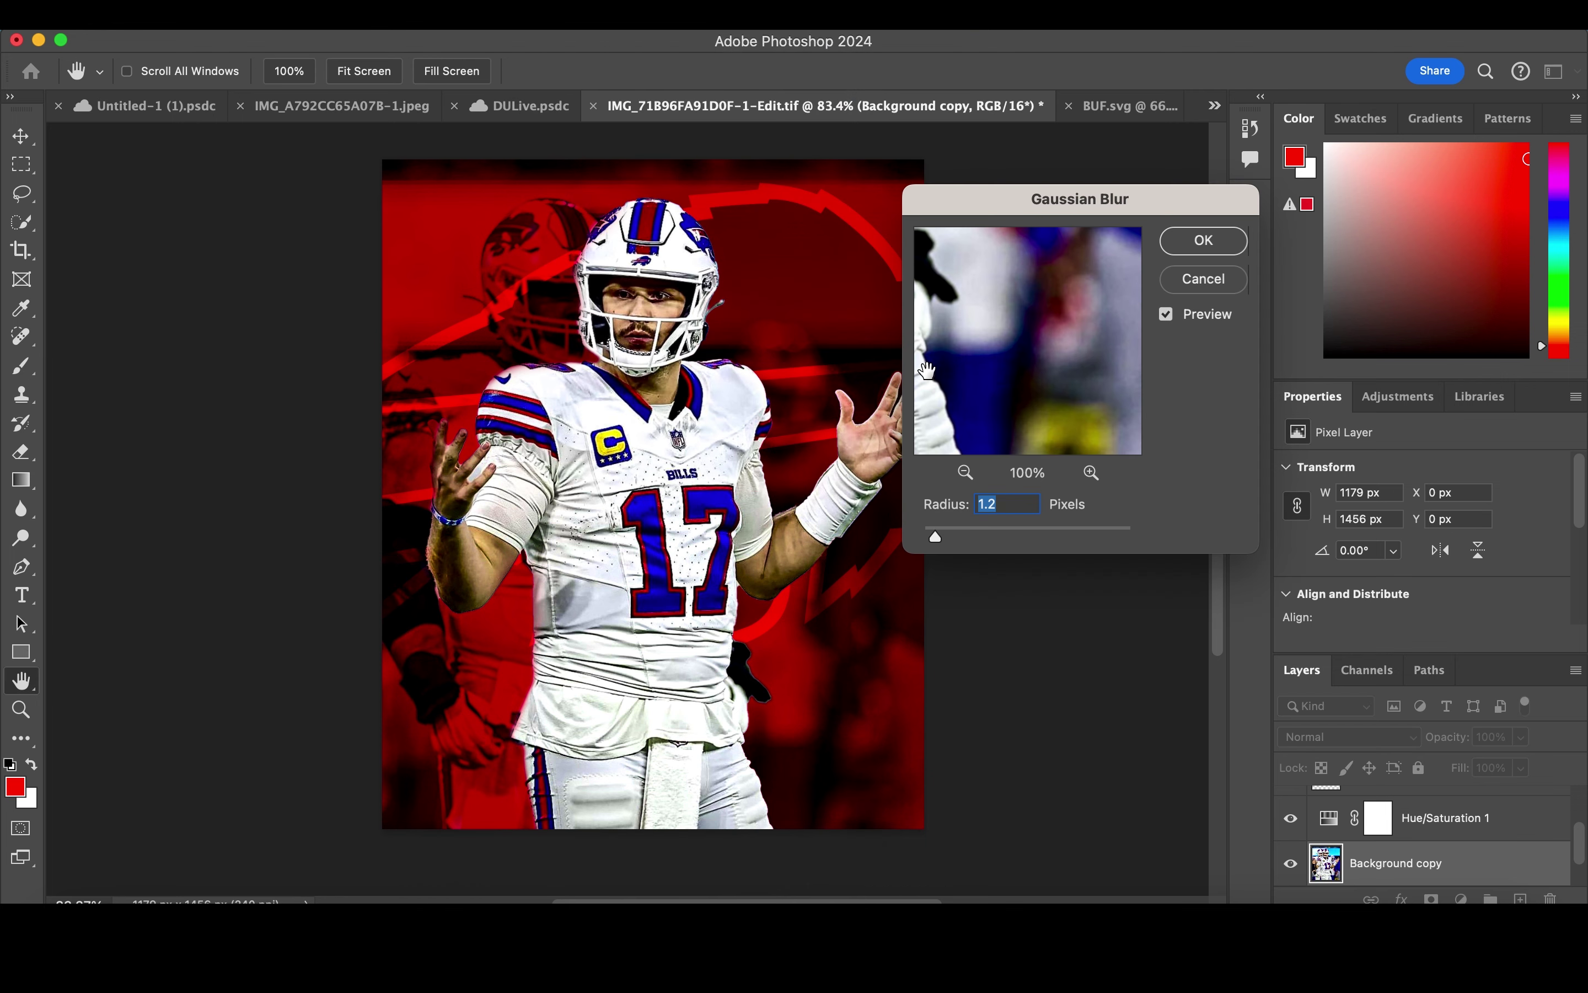
pyautogui.moveTo(978, 527)
pyautogui.mouseDown()
pyautogui.moveTo(1021, 531)
pyautogui.moveTo(1005, 540)
pyautogui.mouseUp()
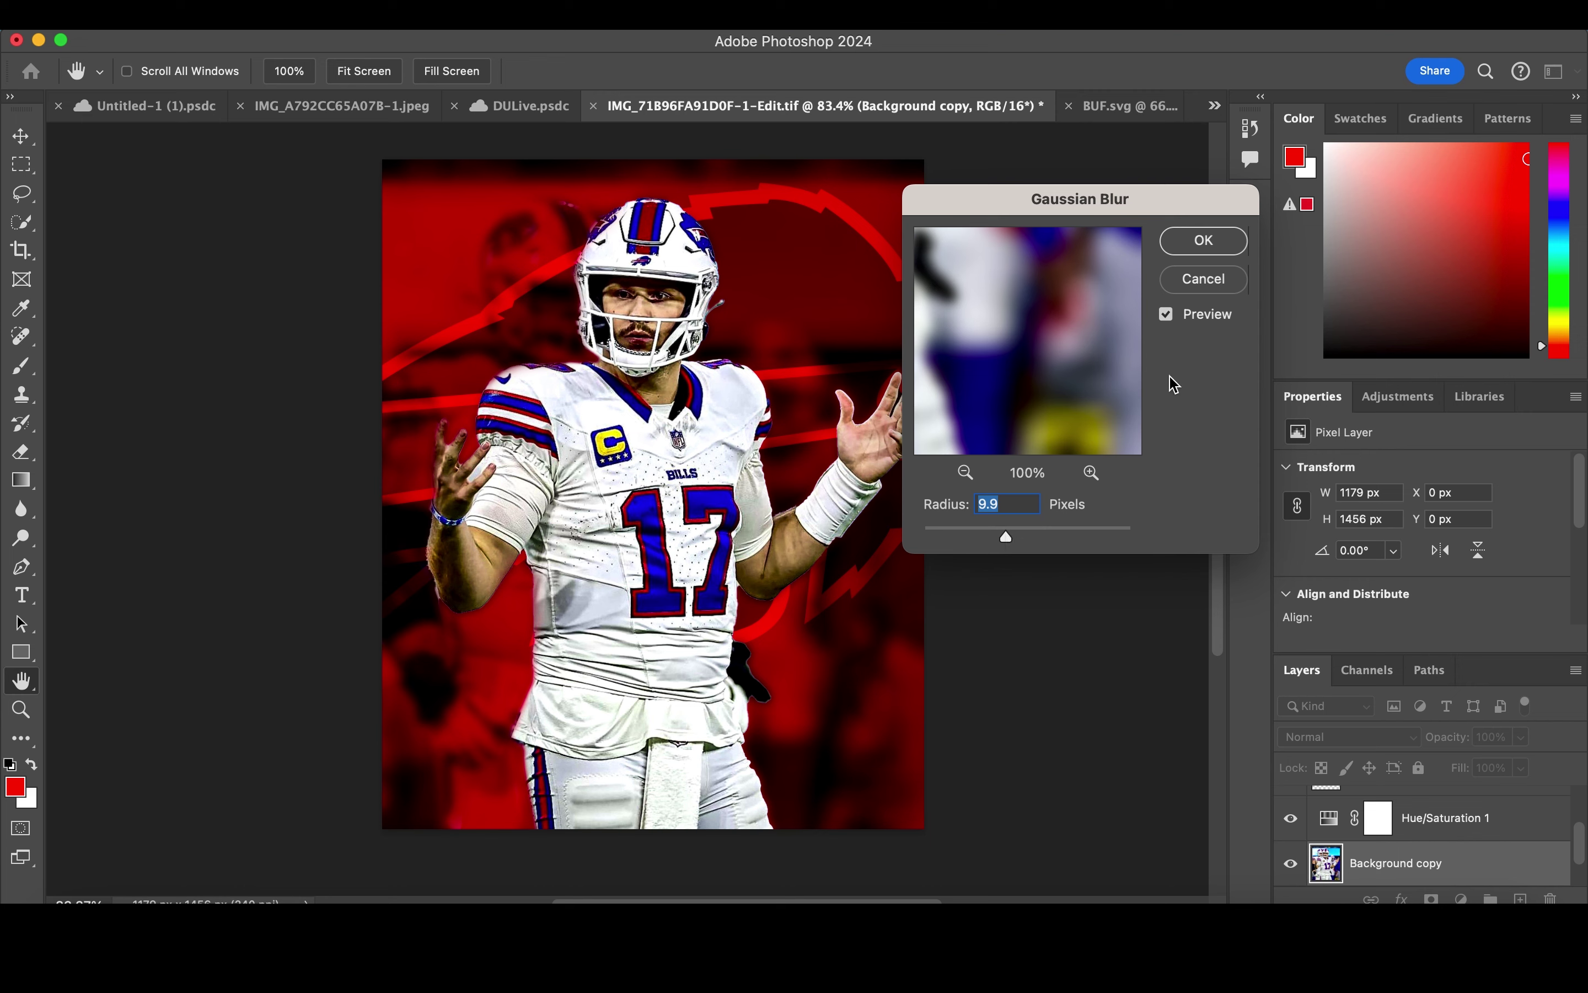
pyautogui.click(1211, 249)
# Step: Add a horizontal Motion Blur at 0° angle with a longer distance
pyautogui.click(535, 15)
pyautogui.click(978, 415)
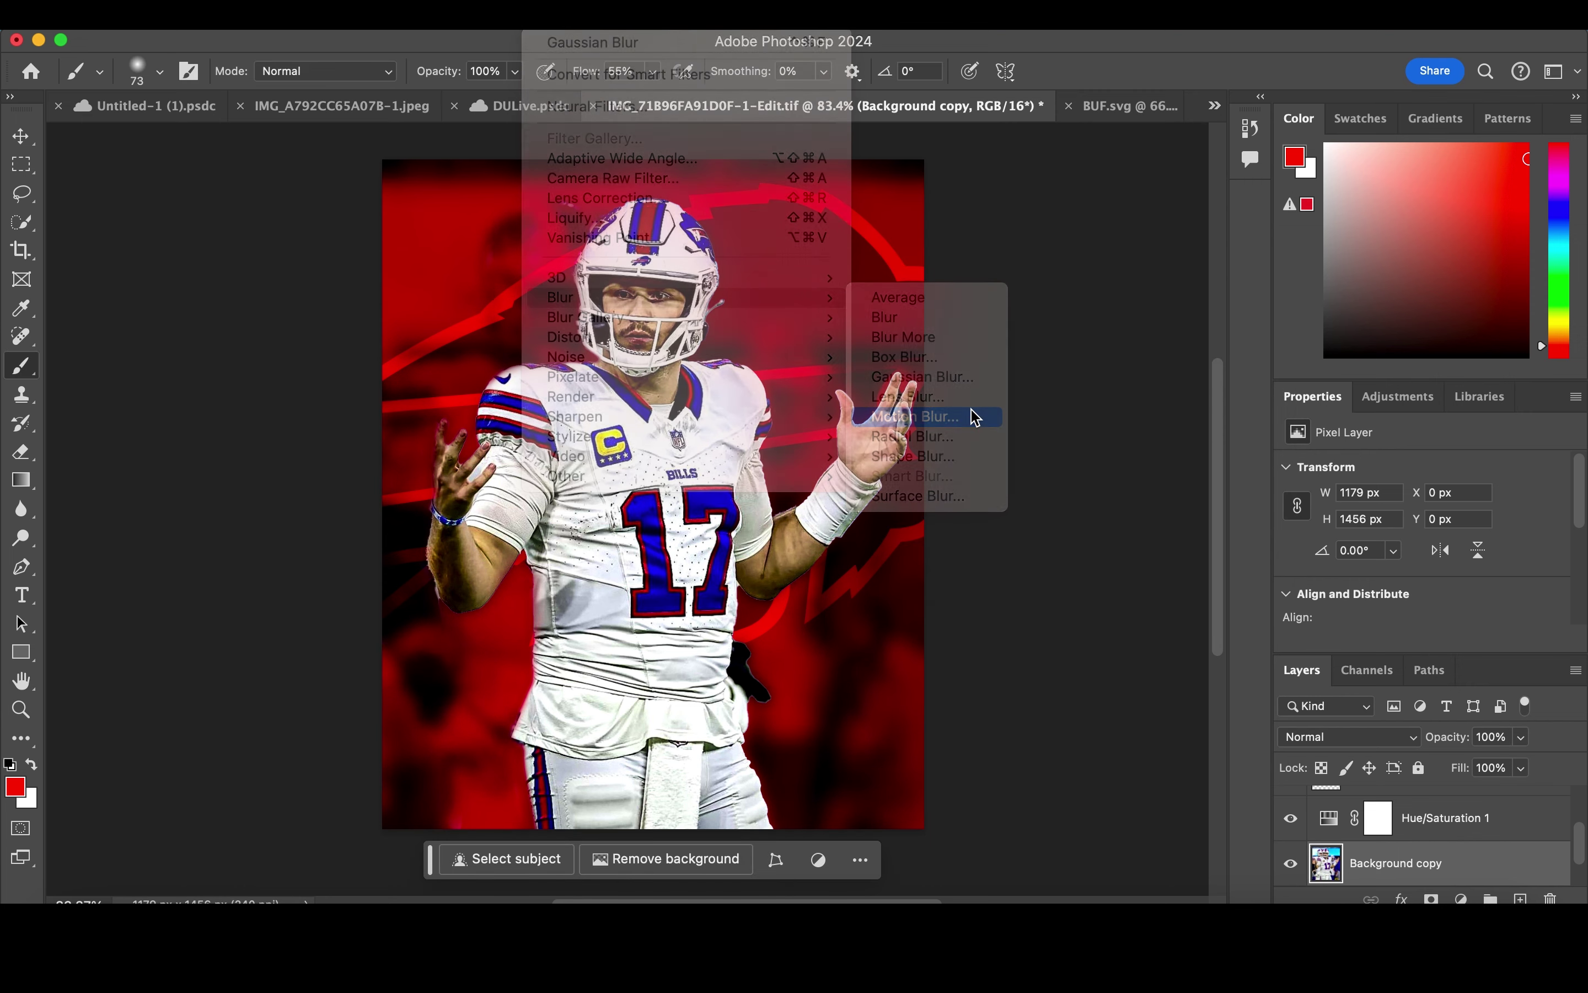
pyautogui.moveTo(1177, 573); pyautogui.dragTo(1146, 572)
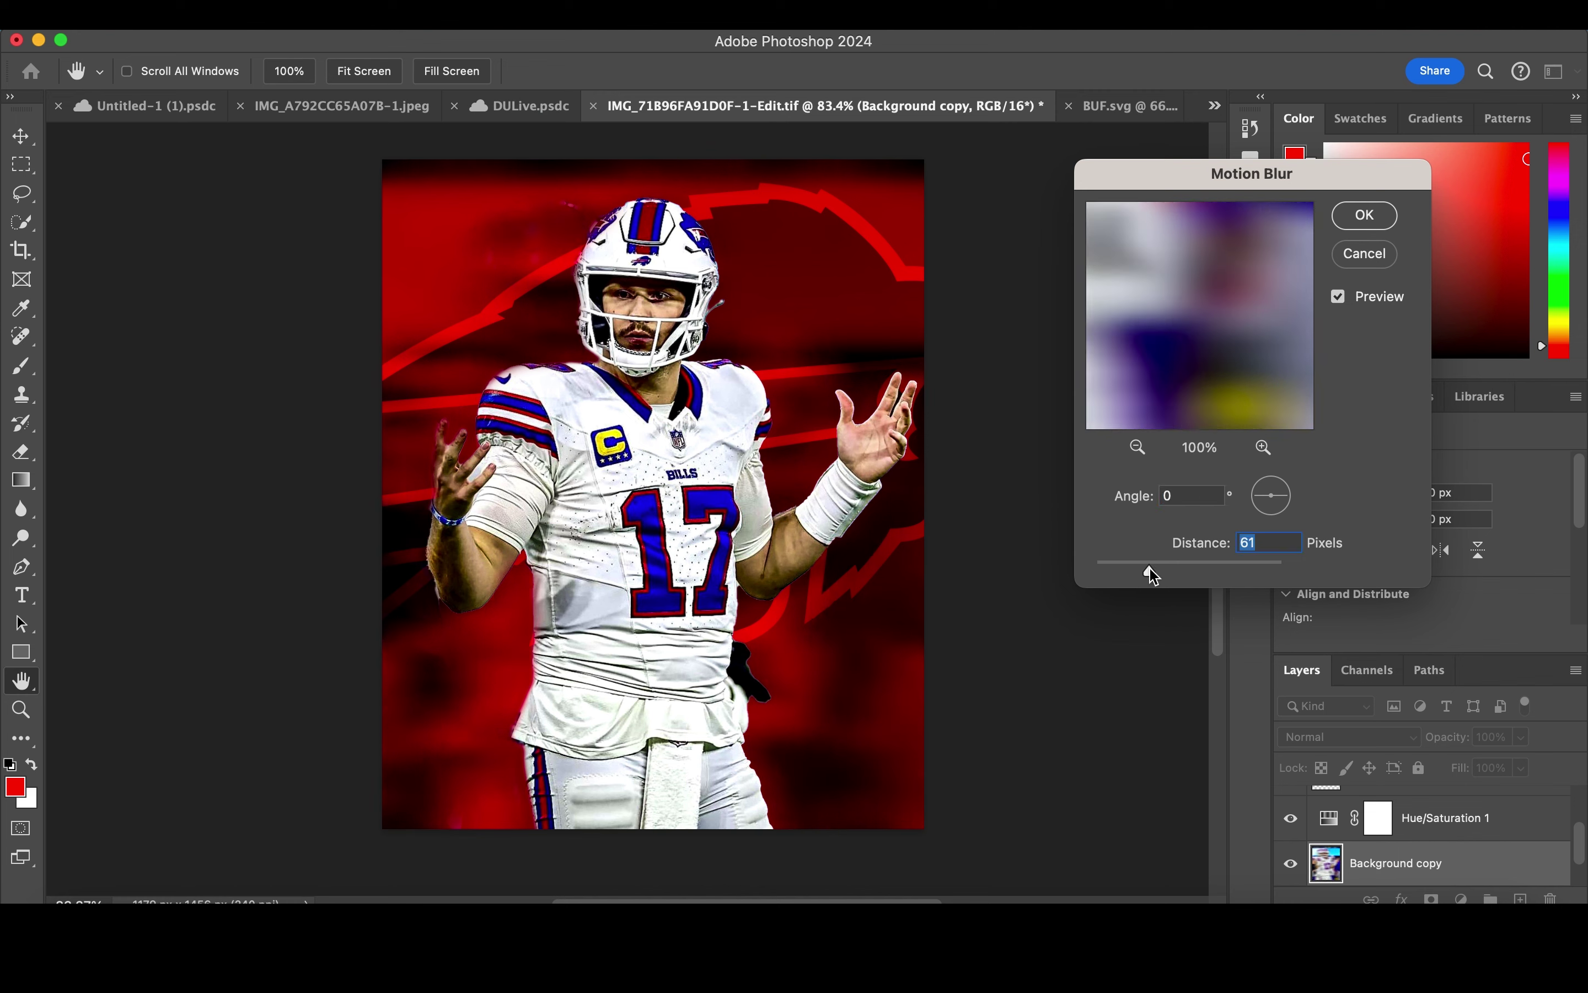
pyautogui.click(1365, 215)
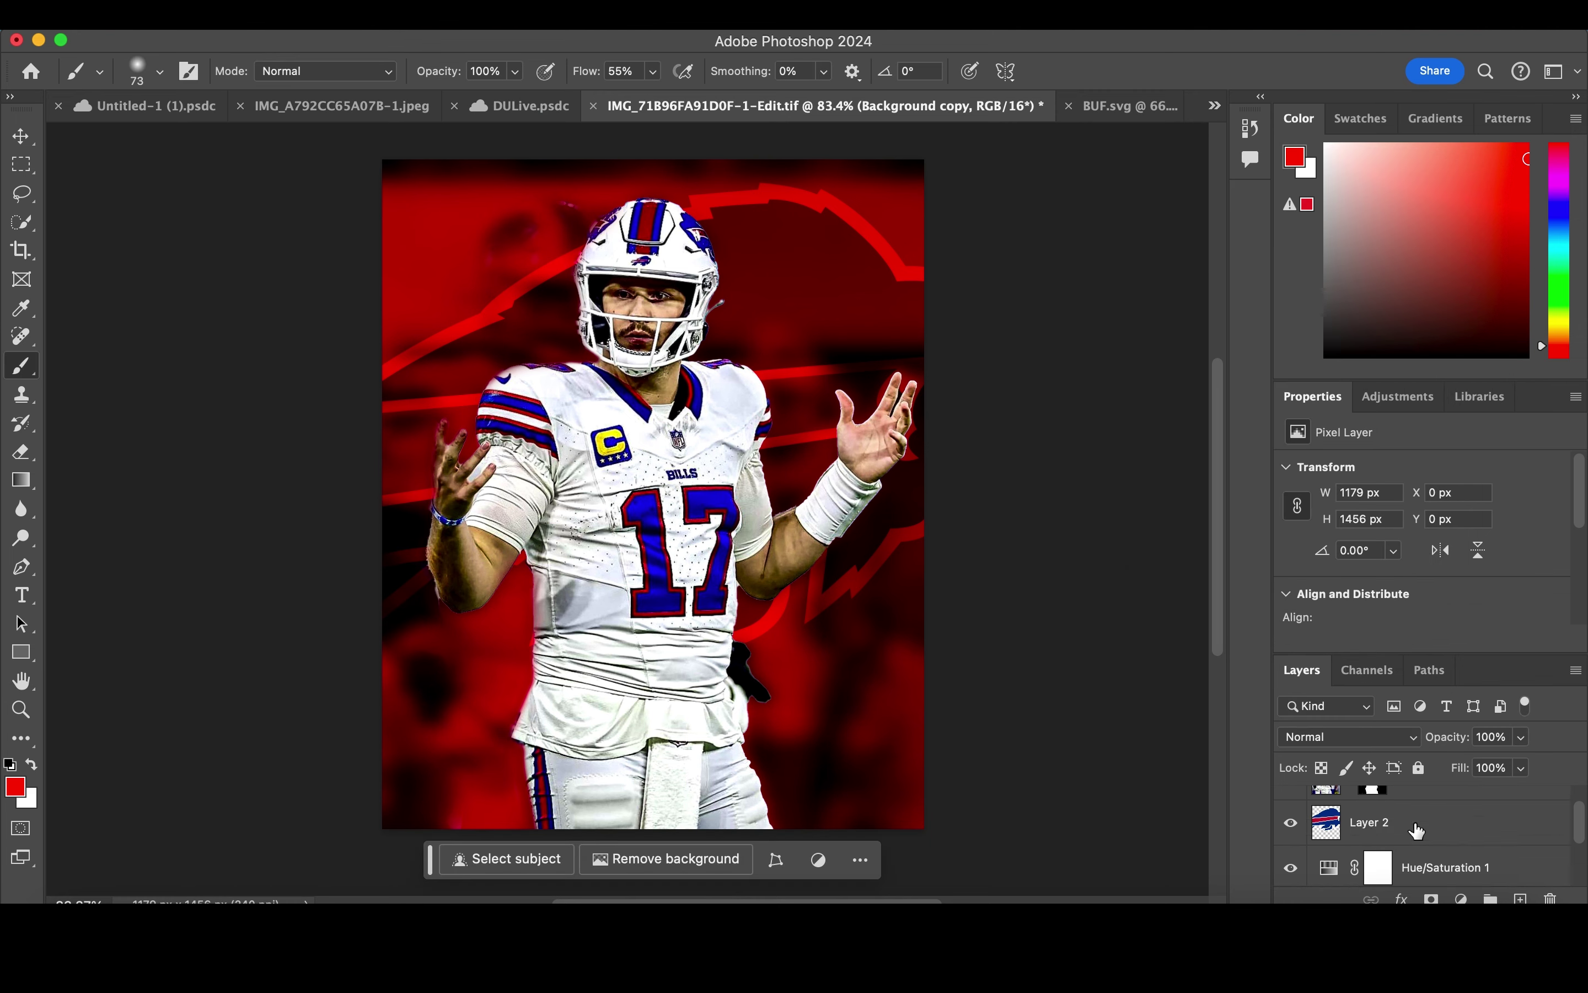
pyautogui.click(1378, 736)
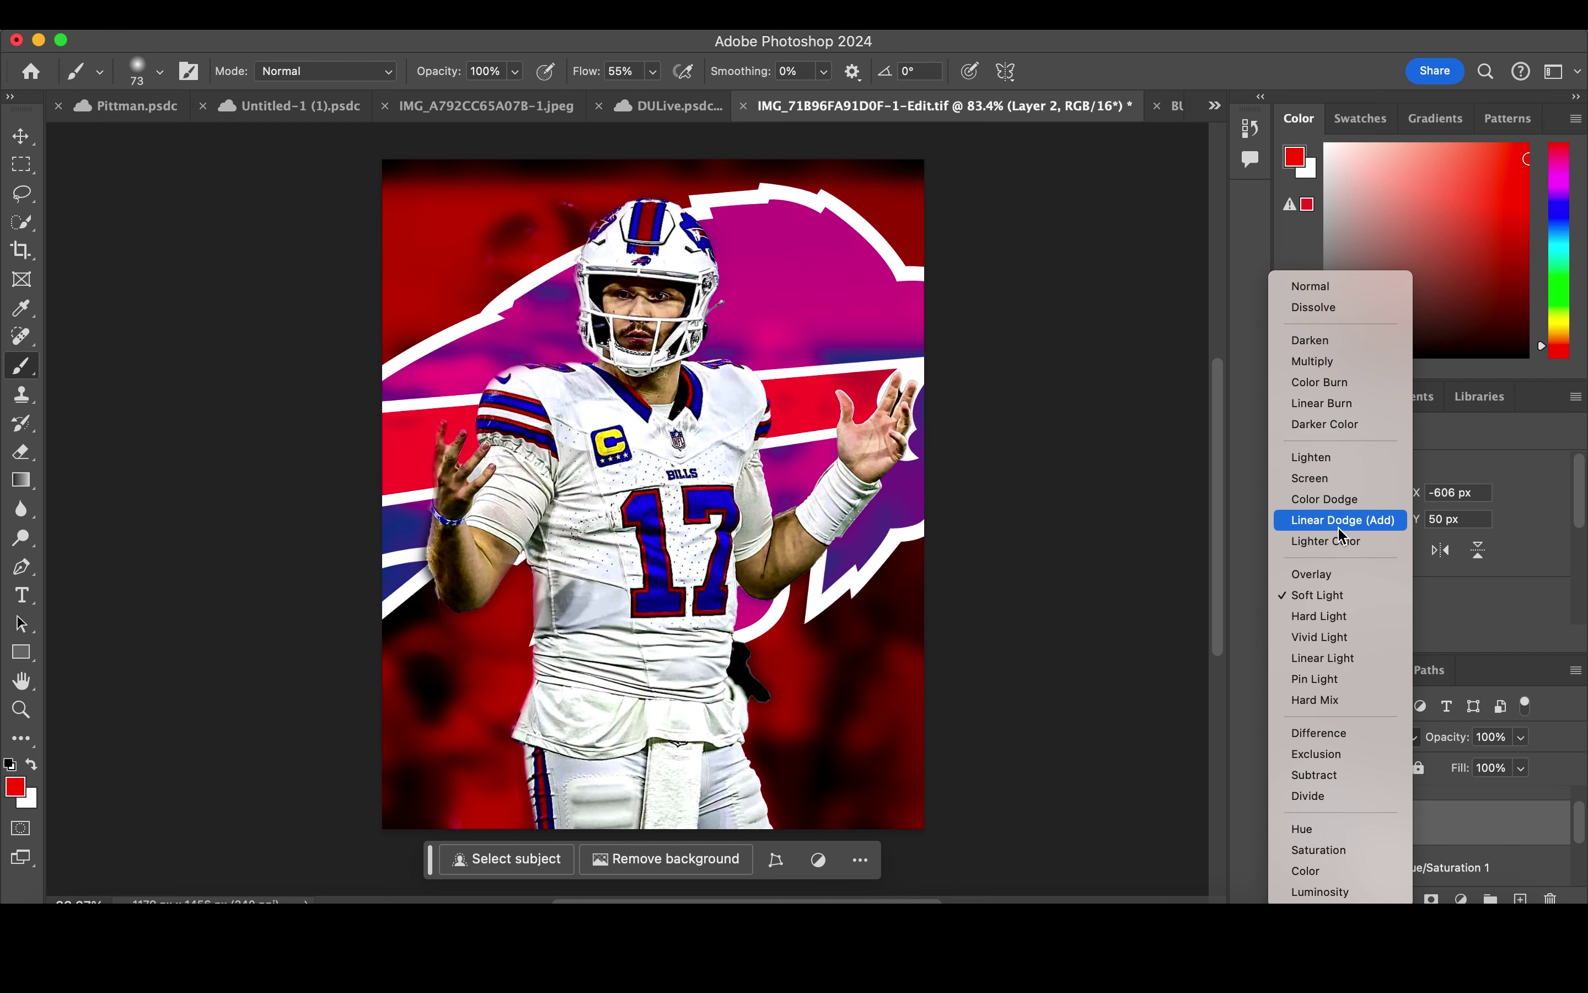
# Step: Try Overlay on the Bills logo layer, then settle on Lighten blend mode
pyautogui.click(1338, 575)
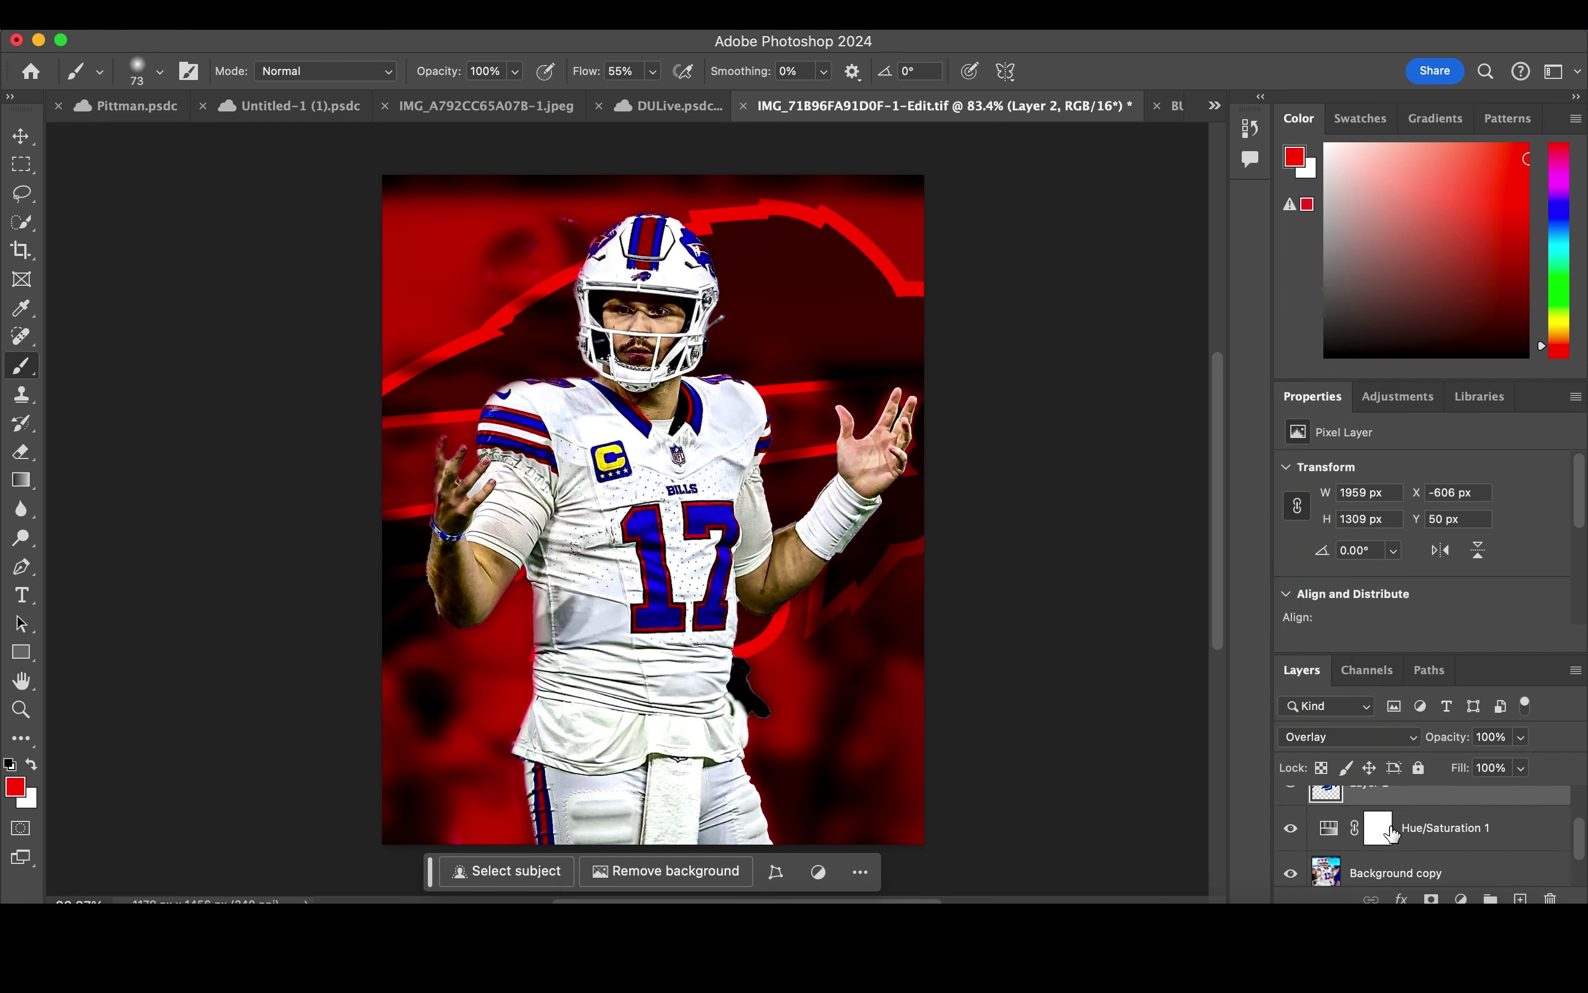
pyautogui.click(1370, 737)
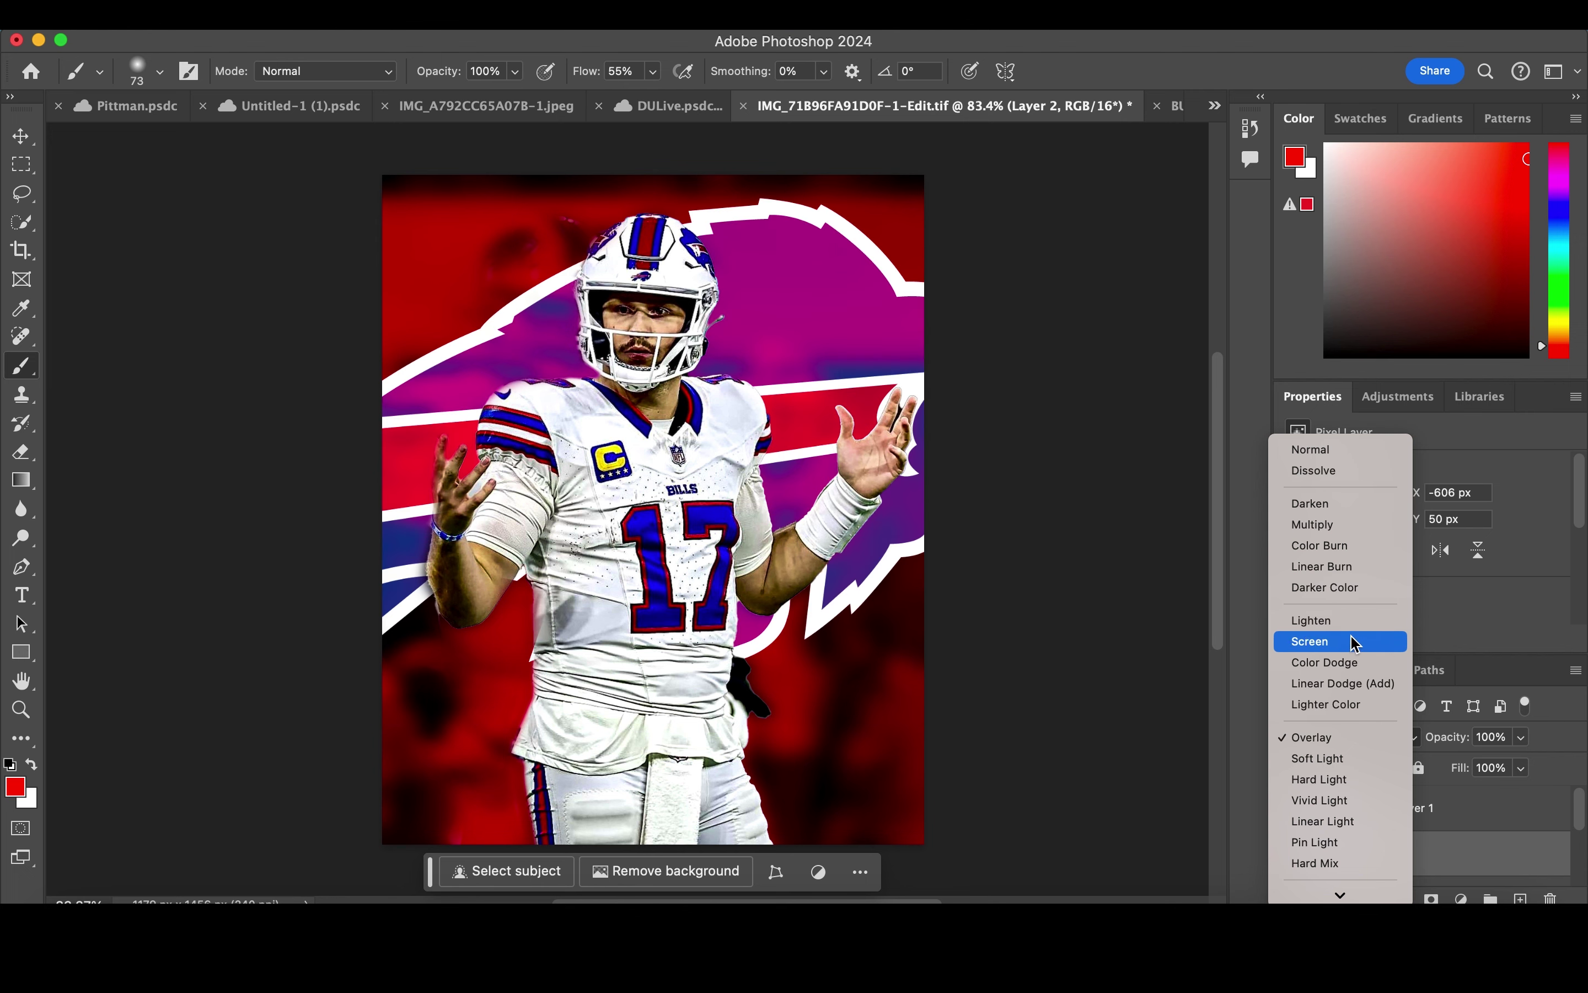
pyautogui.click(1319, 621)
pyautogui.click(1462, 898)
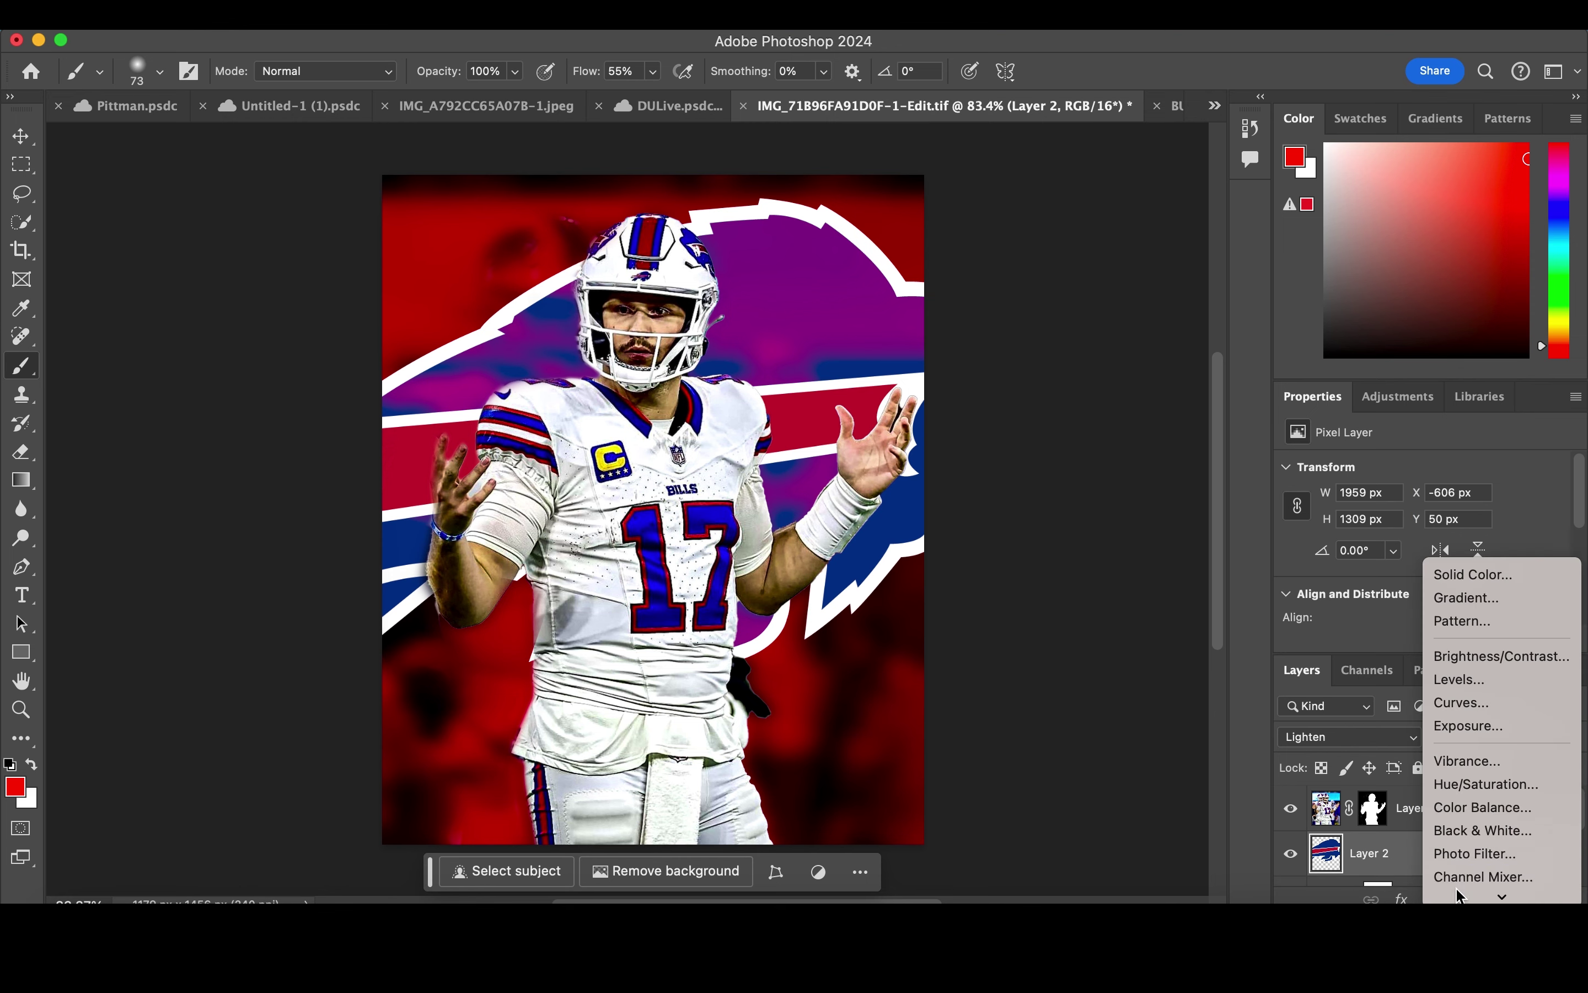
# Step: Add a Levels adjustment clipped to the Bills logo layer and nudge its black input slider
pyautogui.click(1471, 678)
pyautogui.scroll(-1, 1385, 647)
pyautogui.click(1420, 638)
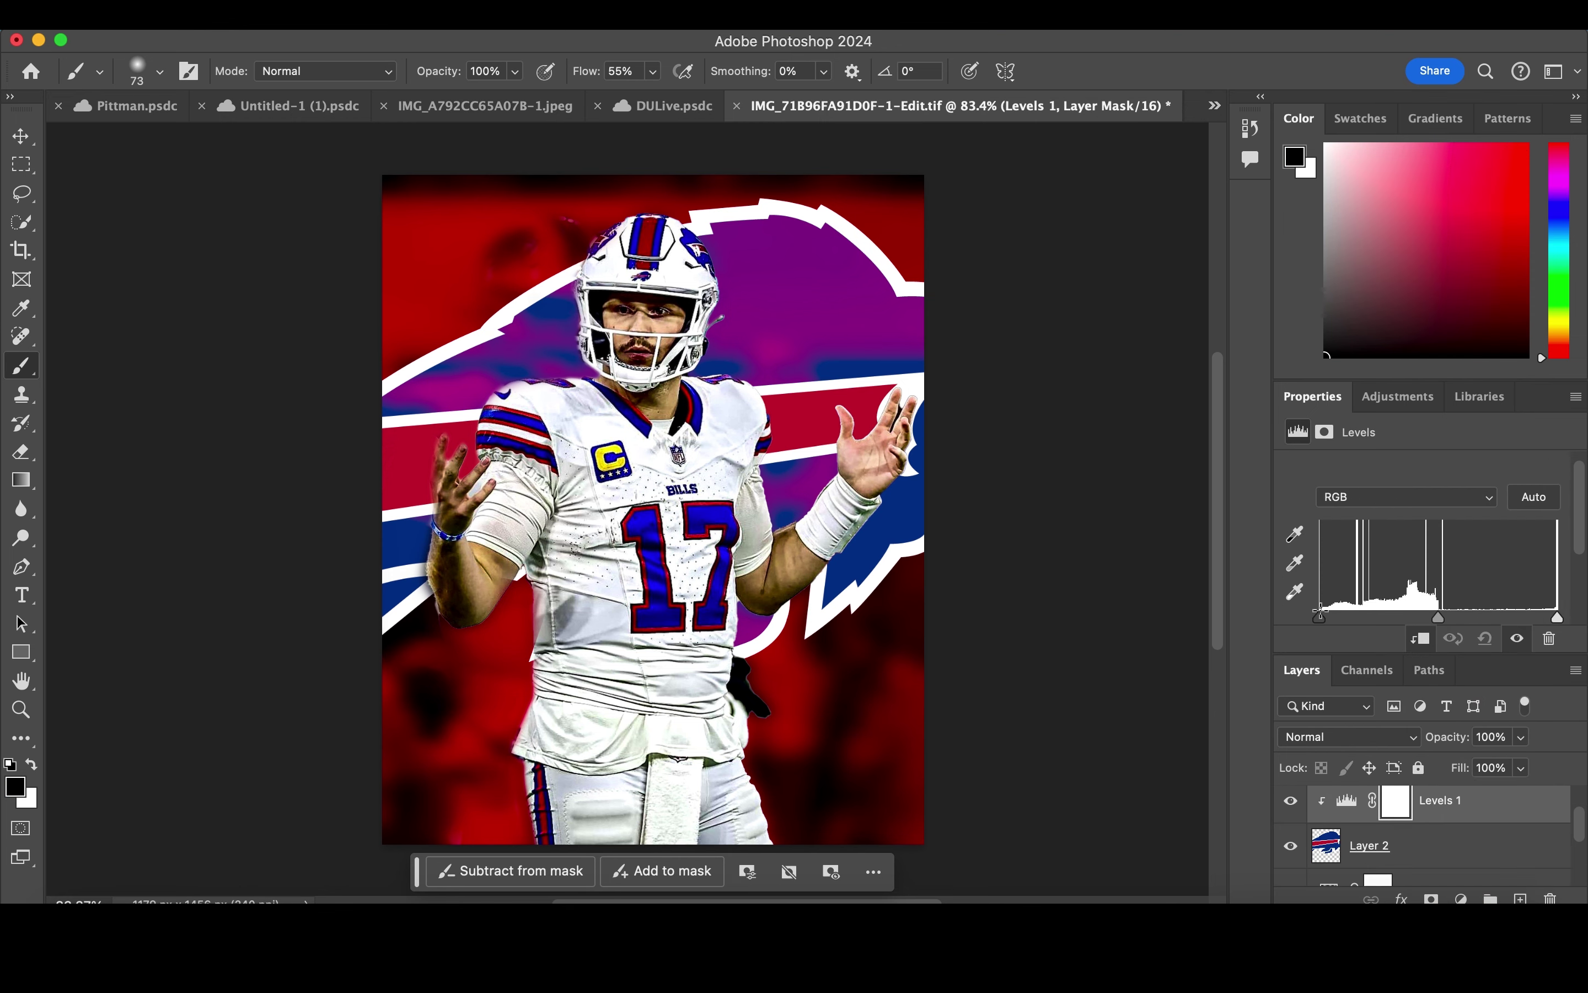
pyautogui.moveTo(1377, 618)
pyautogui.mouseDown()
pyautogui.moveTo(1527, 617)
pyautogui.moveTo(1385, 614)
pyautogui.mouseUp()
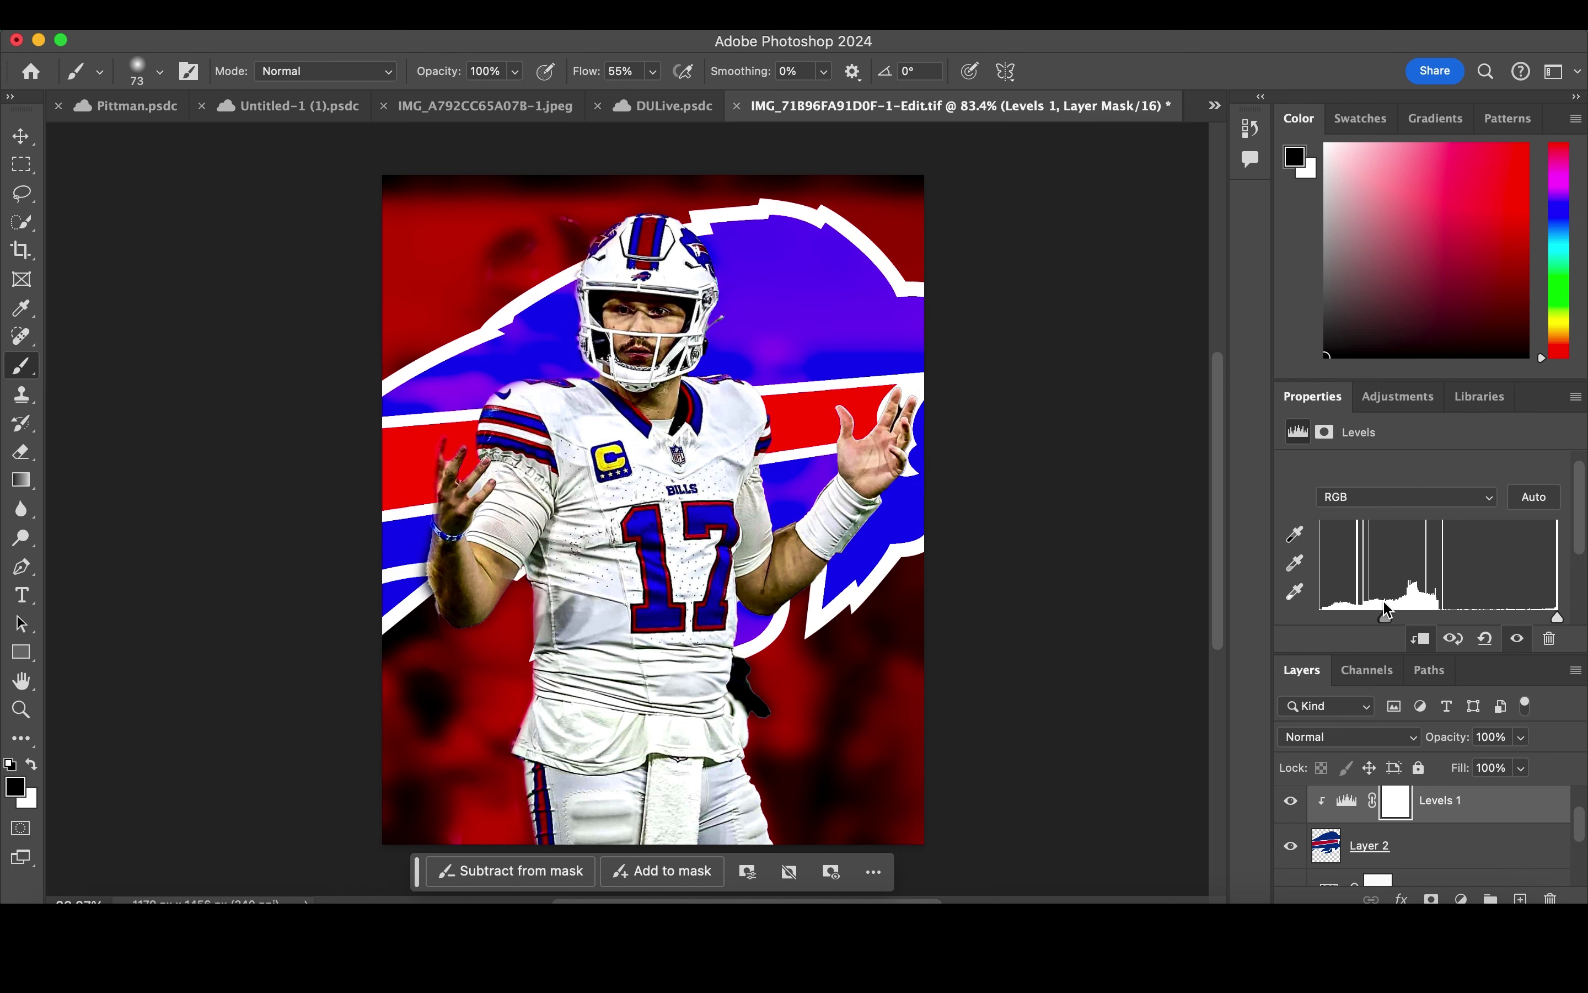
# Step: Scale the Bills logo down to 1792×1197 px and move it slightly higher
pyautogui.scroll(2, 1378, 824)
pyautogui.click(1376, 820)
pyautogui.click(1378, 883)
pyautogui.hotkey('ctrl', 't')
pyautogui.moveTo(99, 196); pyautogui.dragTo(200, 262)
pyautogui.press('Return')
pyautogui.moveTo(836, 280)
pyautogui.mouseDown()
pyautogui.moveTo(823, 320)
pyautogui.moveTo(826, 307)
pyautogui.mouseUp()
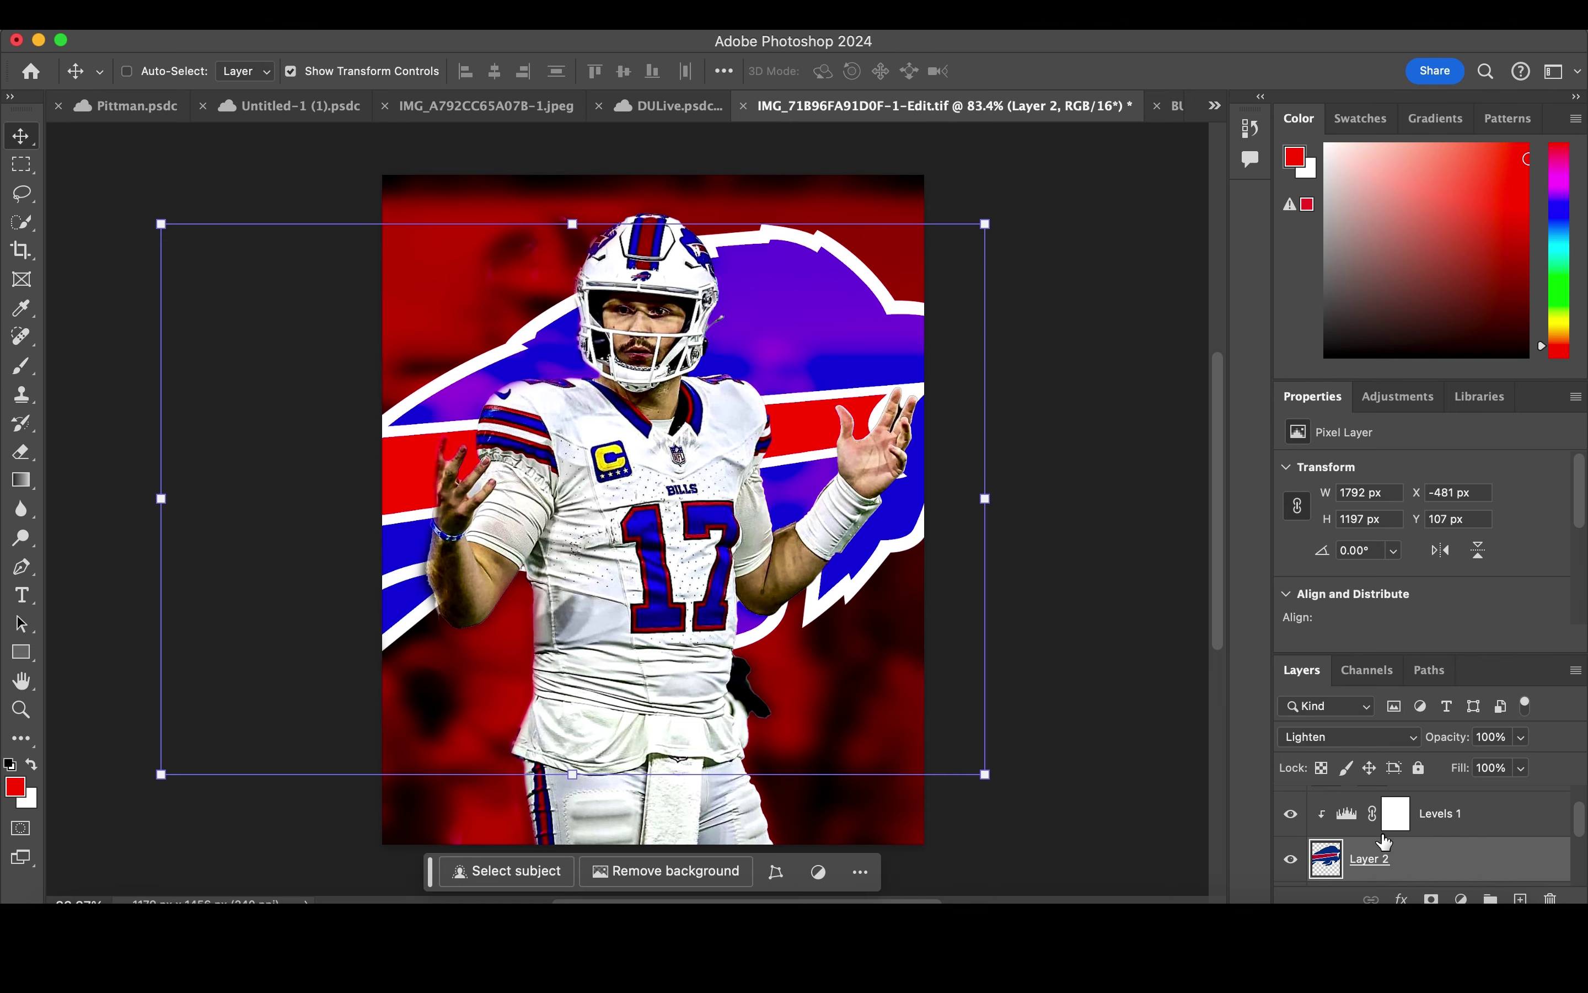
# Step: Target the player layer's mask with the Brush tool for painting
pyautogui.scroll(2, 1411, 834)
pyautogui.click(1372, 808)
pyautogui.click(22, 365)
pyautogui.scroll(3, 486, 284)
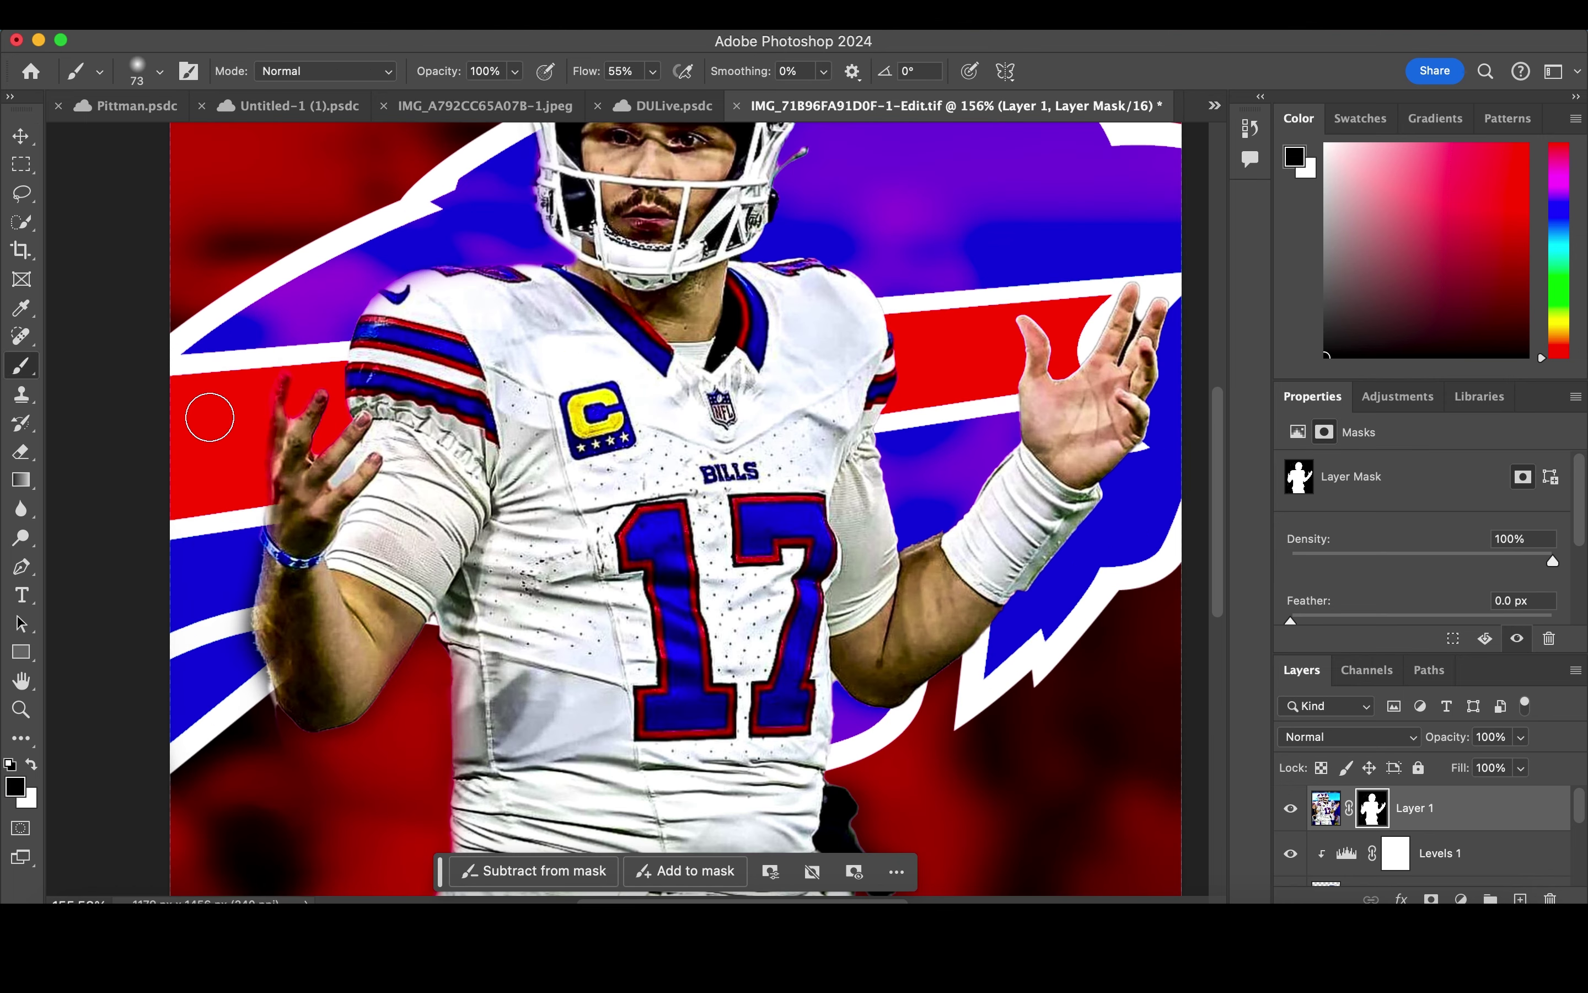
# Step: Set up a 22 px brush painting in black on the player's mask
pyautogui.click(31, 764)
pyautogui.click(31, 763)
pyautogui.rightClick(187, 721)
pyautogui.moveTo(332, 568); pyautogui.dragTo(320, 568)
pyautogui.press('Return')
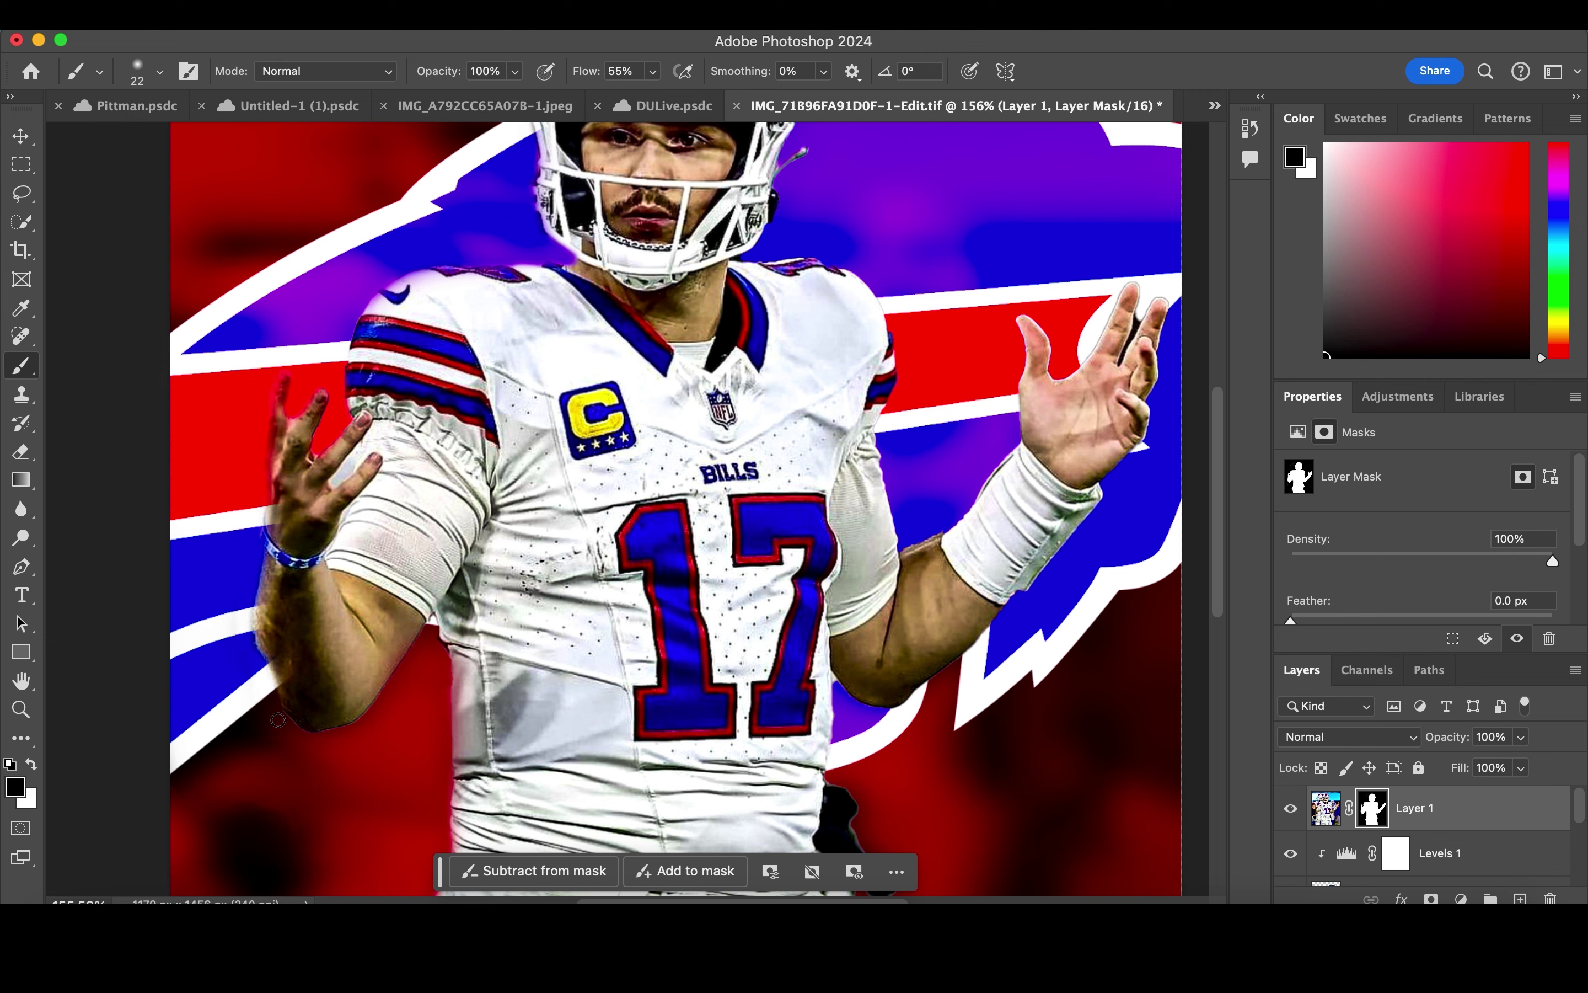
# Step: Paint white on the mask to restore the edge of the player's left hand
pyautogui.click(31, 763)
pyautogui.moveTo(282, 530); pyautogui.dragTo(278, 492)
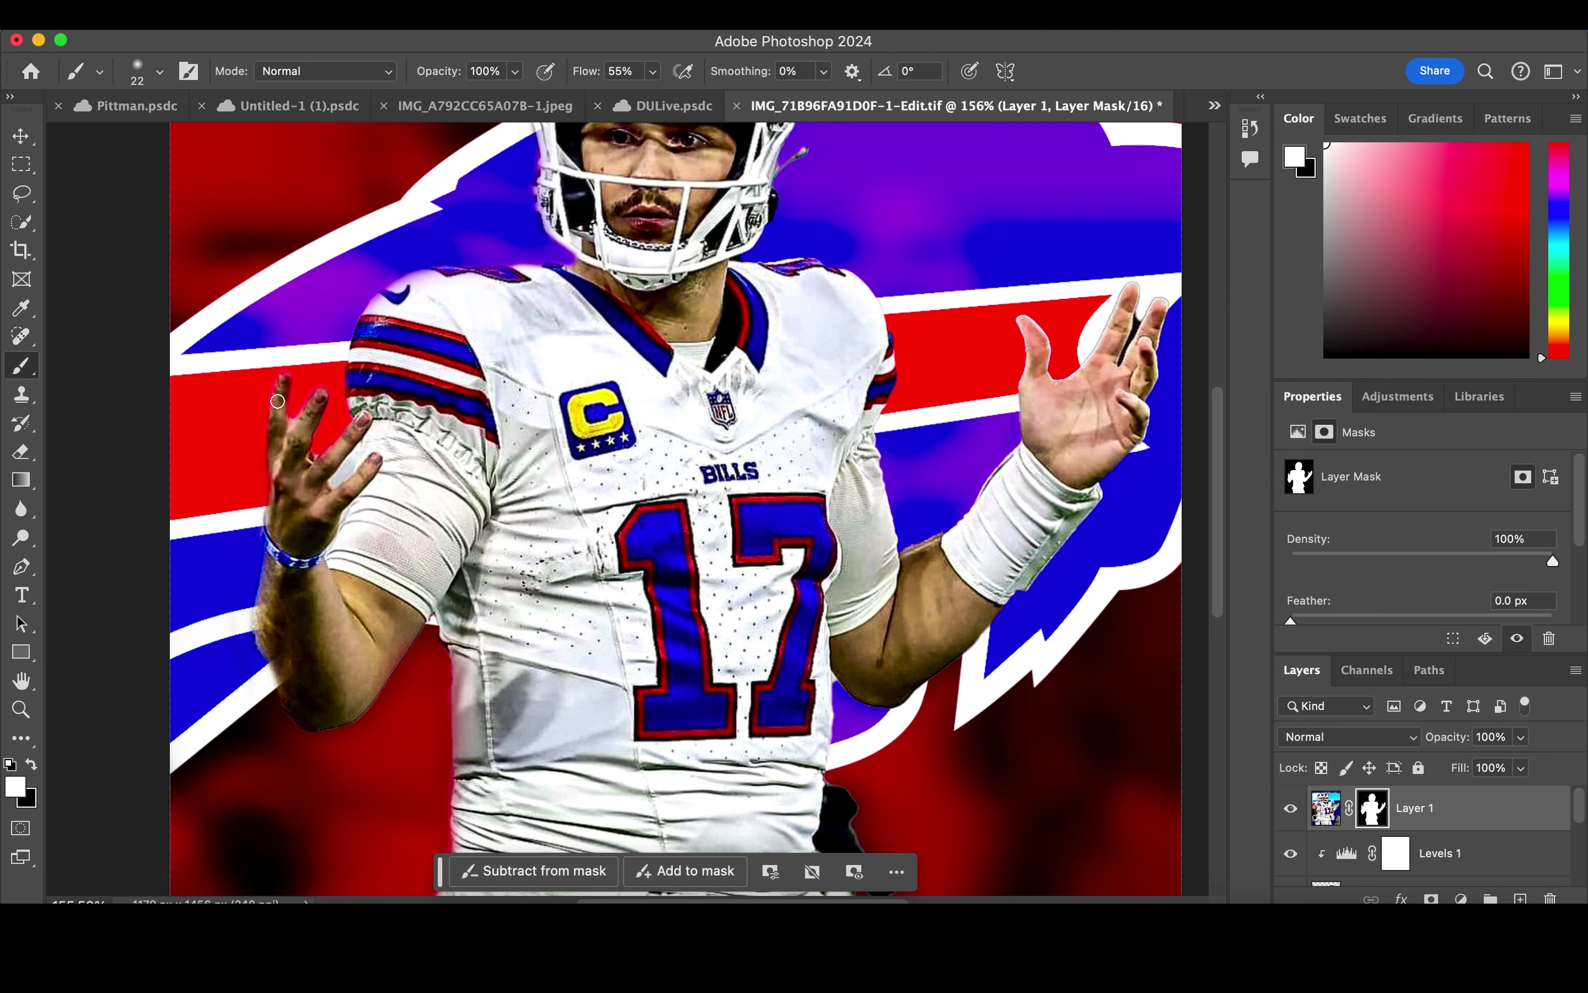
pyautogui.moveTo(271, 460); pyautogui.dragTo(270, 455)
pyautogui.click(31, 763)
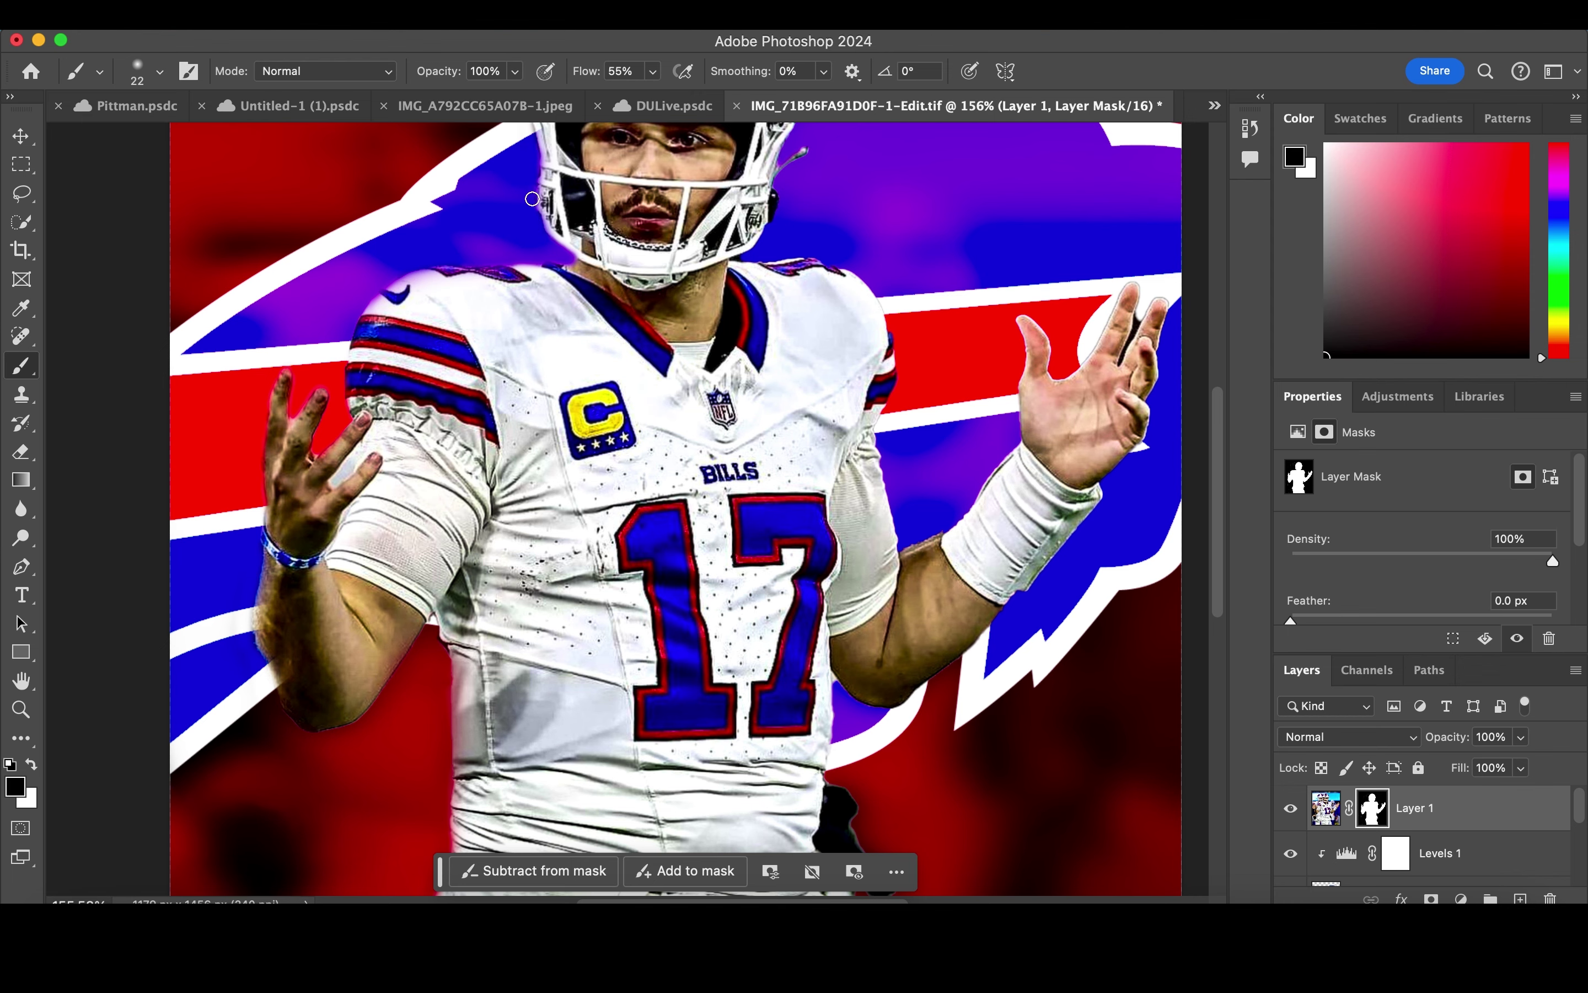
# Step: Paint white along the top of the helmet to restore its edge
pyautogui.scroll(5, 533, 147)
pyautogui.click(32, 764)
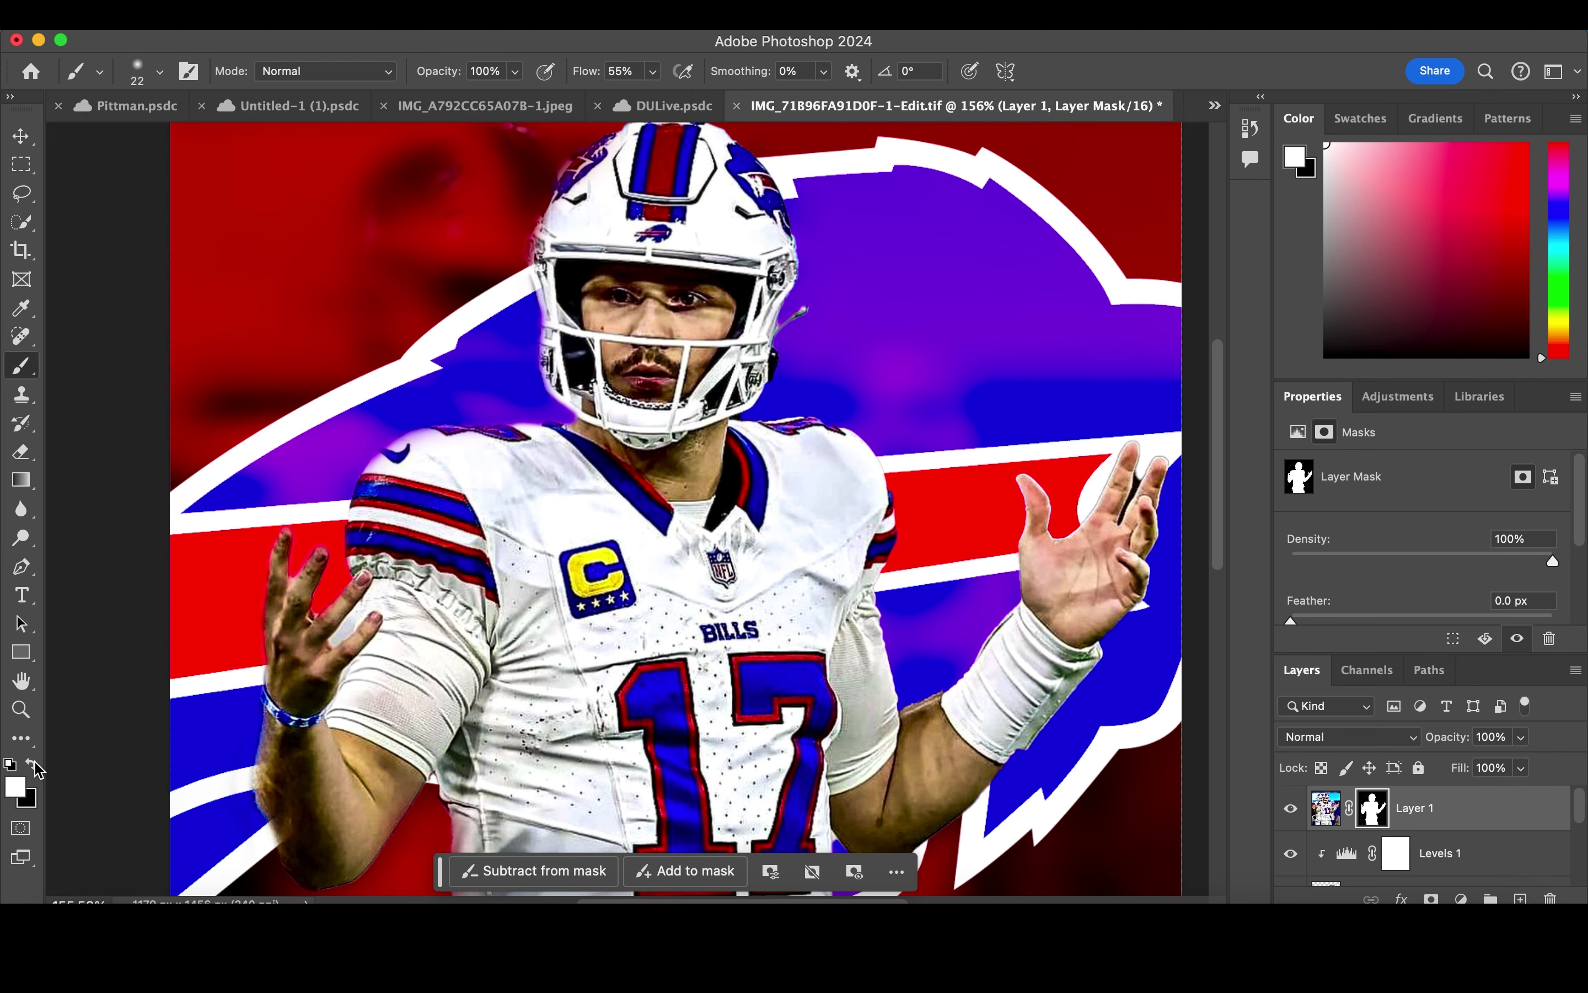
pyautogui.scroll(2, 629, 210)
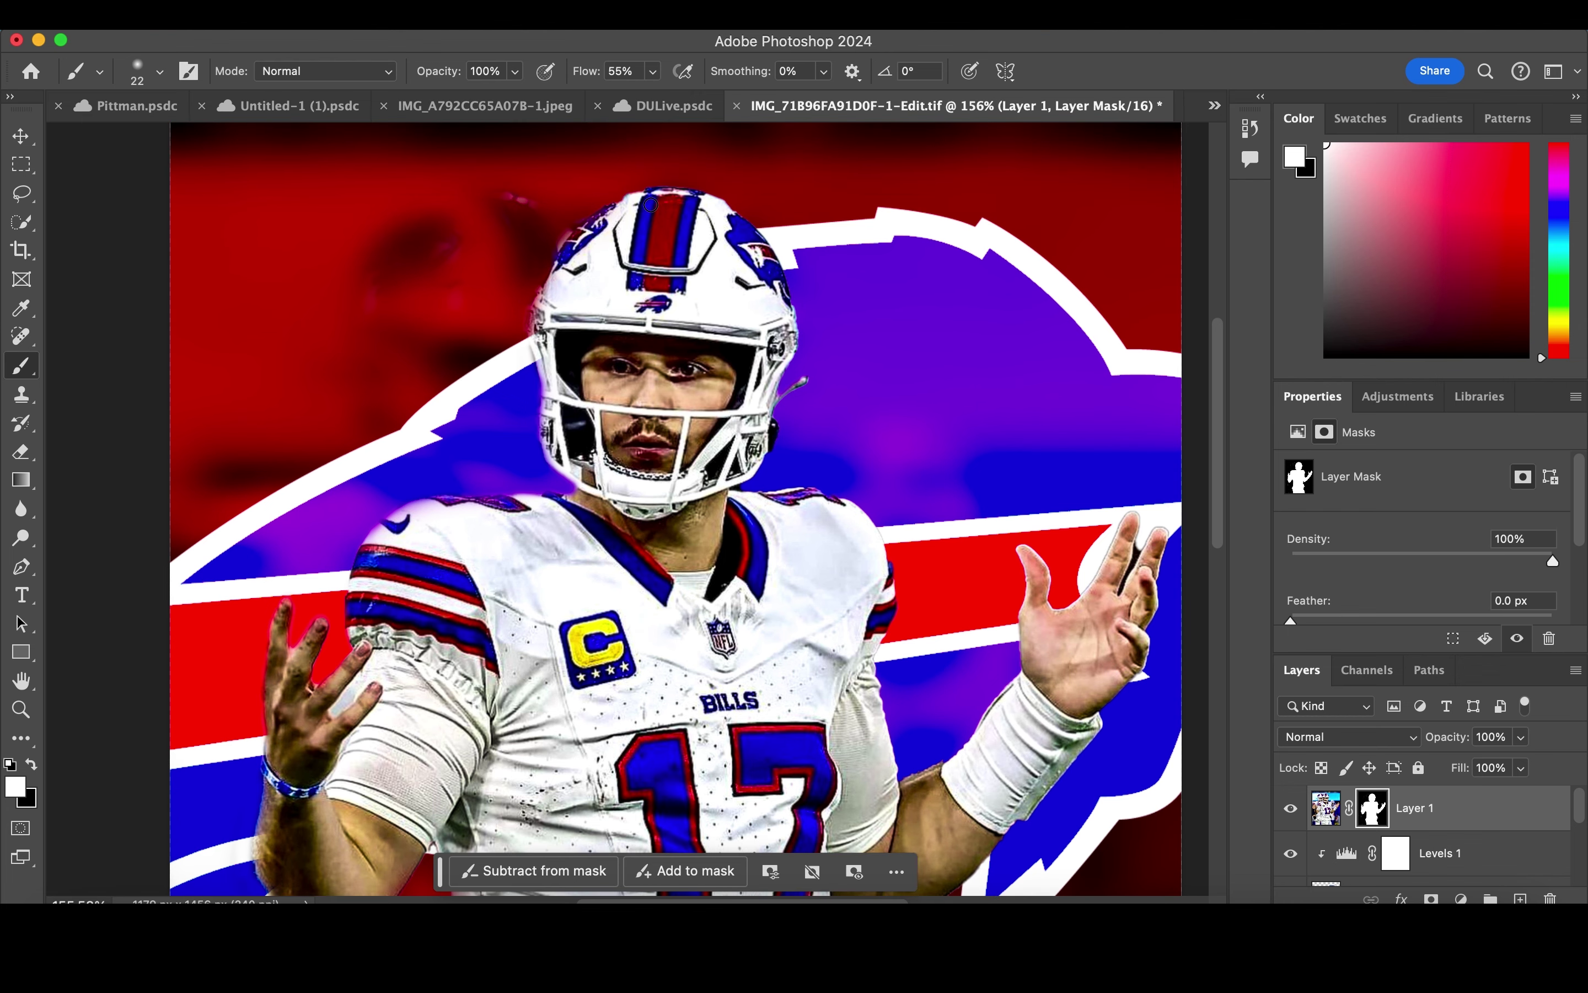
pyautogui.moveTo(619, 200); pyautogui.dragTo(719, 227)
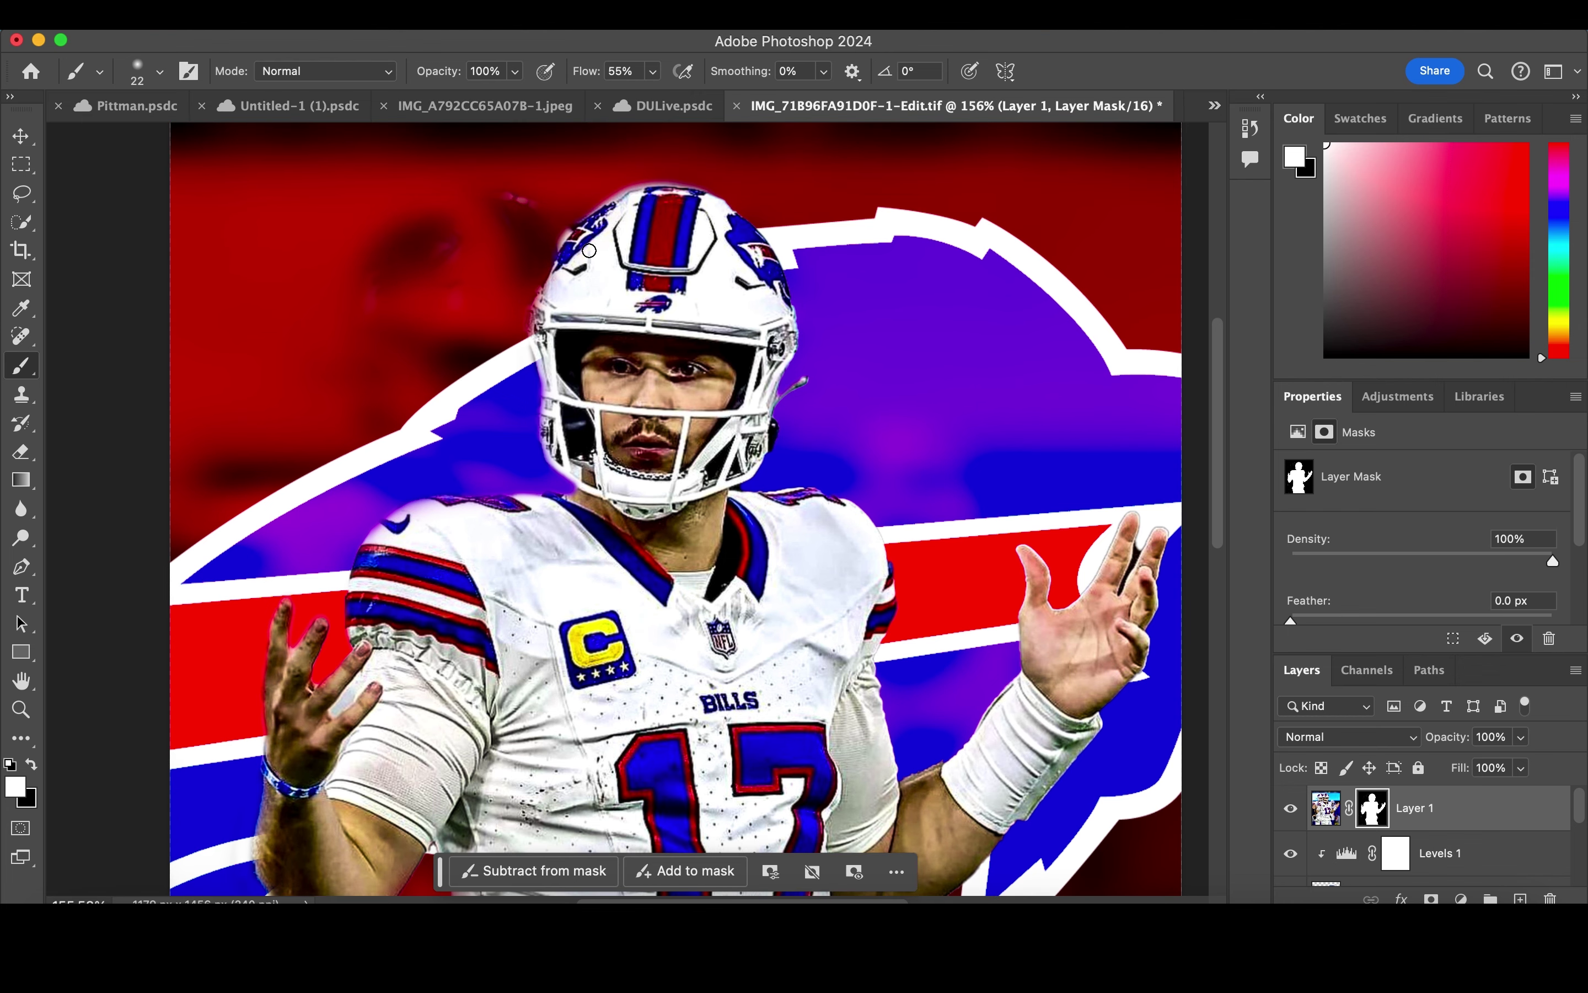
# Step: Switch the painting colour to black and enlarge the brush to 153 px
pyautogui.press('x')
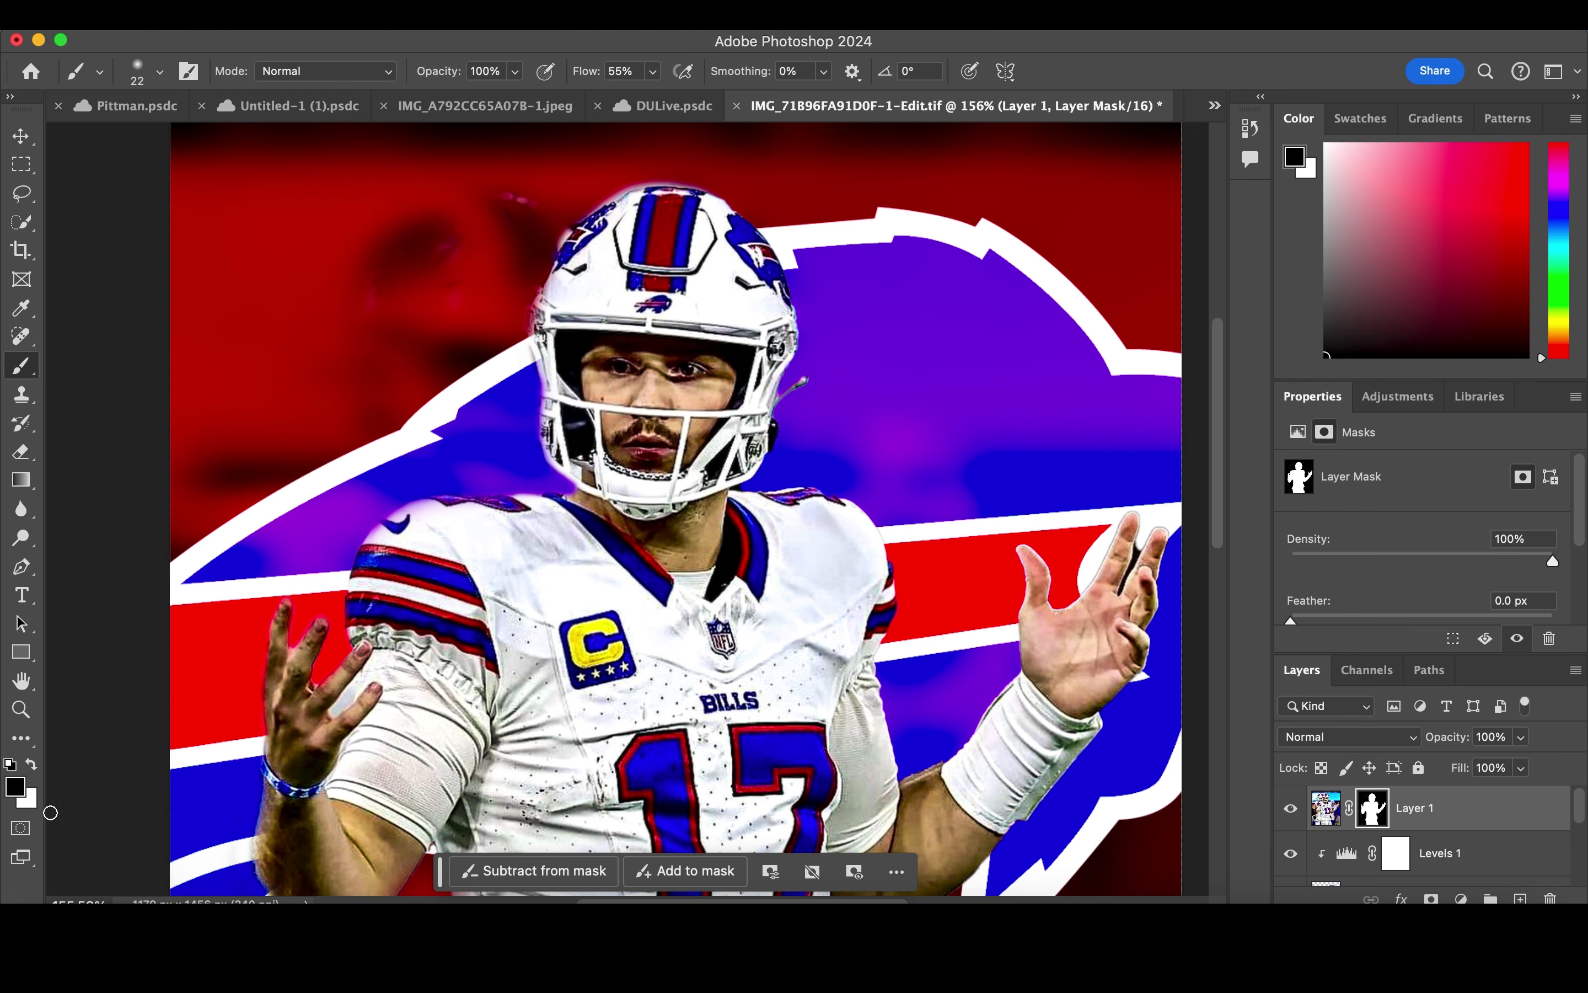
pyautogui.press('x')
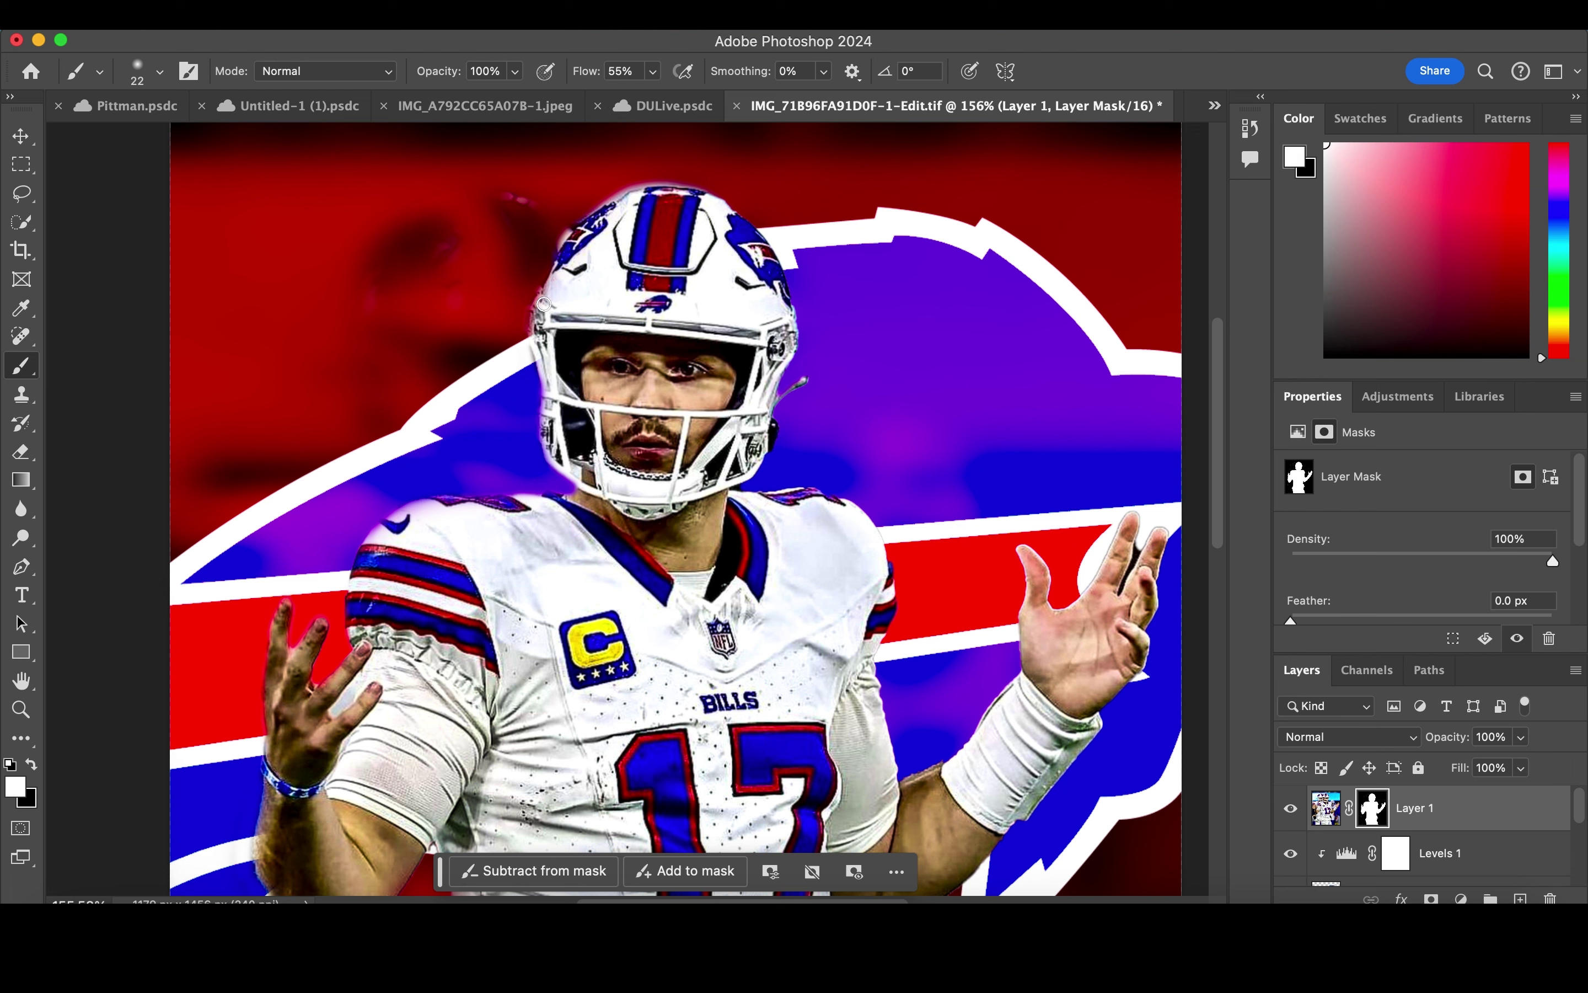
pyautogui.click(29, 766)
pyautogui.rightClick(273, 436)
pyautogui.moveTo(308, 464); pyautogui.dragTo(480, 464)
pyautogui.press('Return')
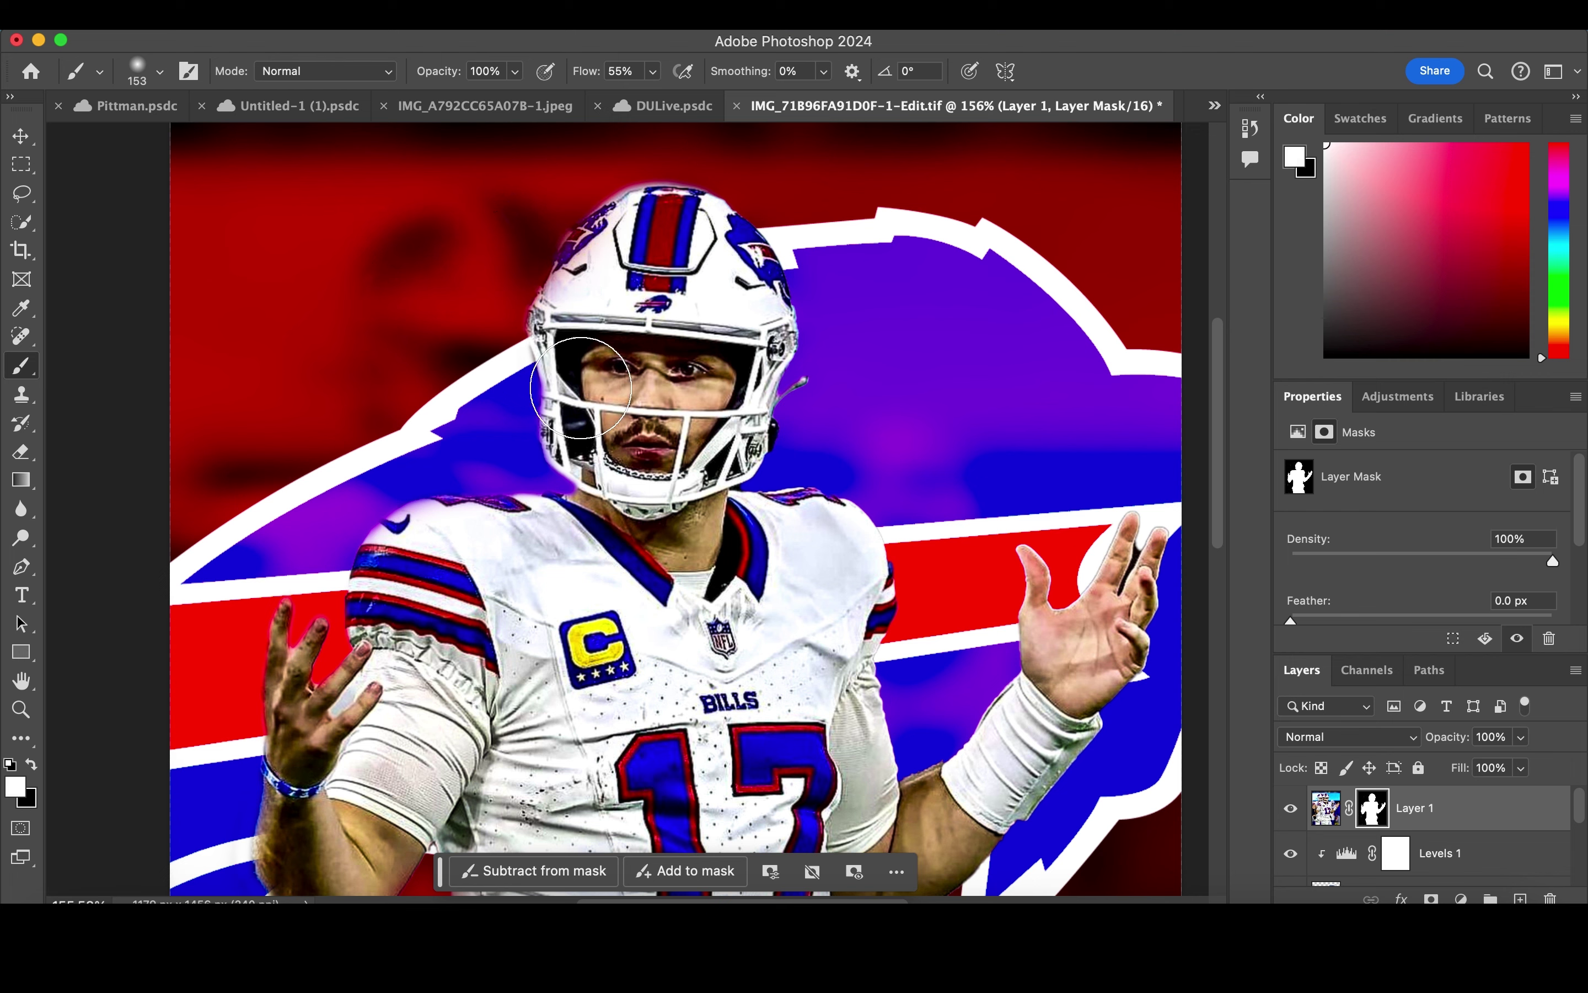
# Step: With a 36 px black brush, paint out the light halo above and beside the helmet
pyautogui.rightClick(321, 486)
pyautogui.moveTo(463, 521); pyautogui.dragTo(452, 522)
pyautogui.press('Return')
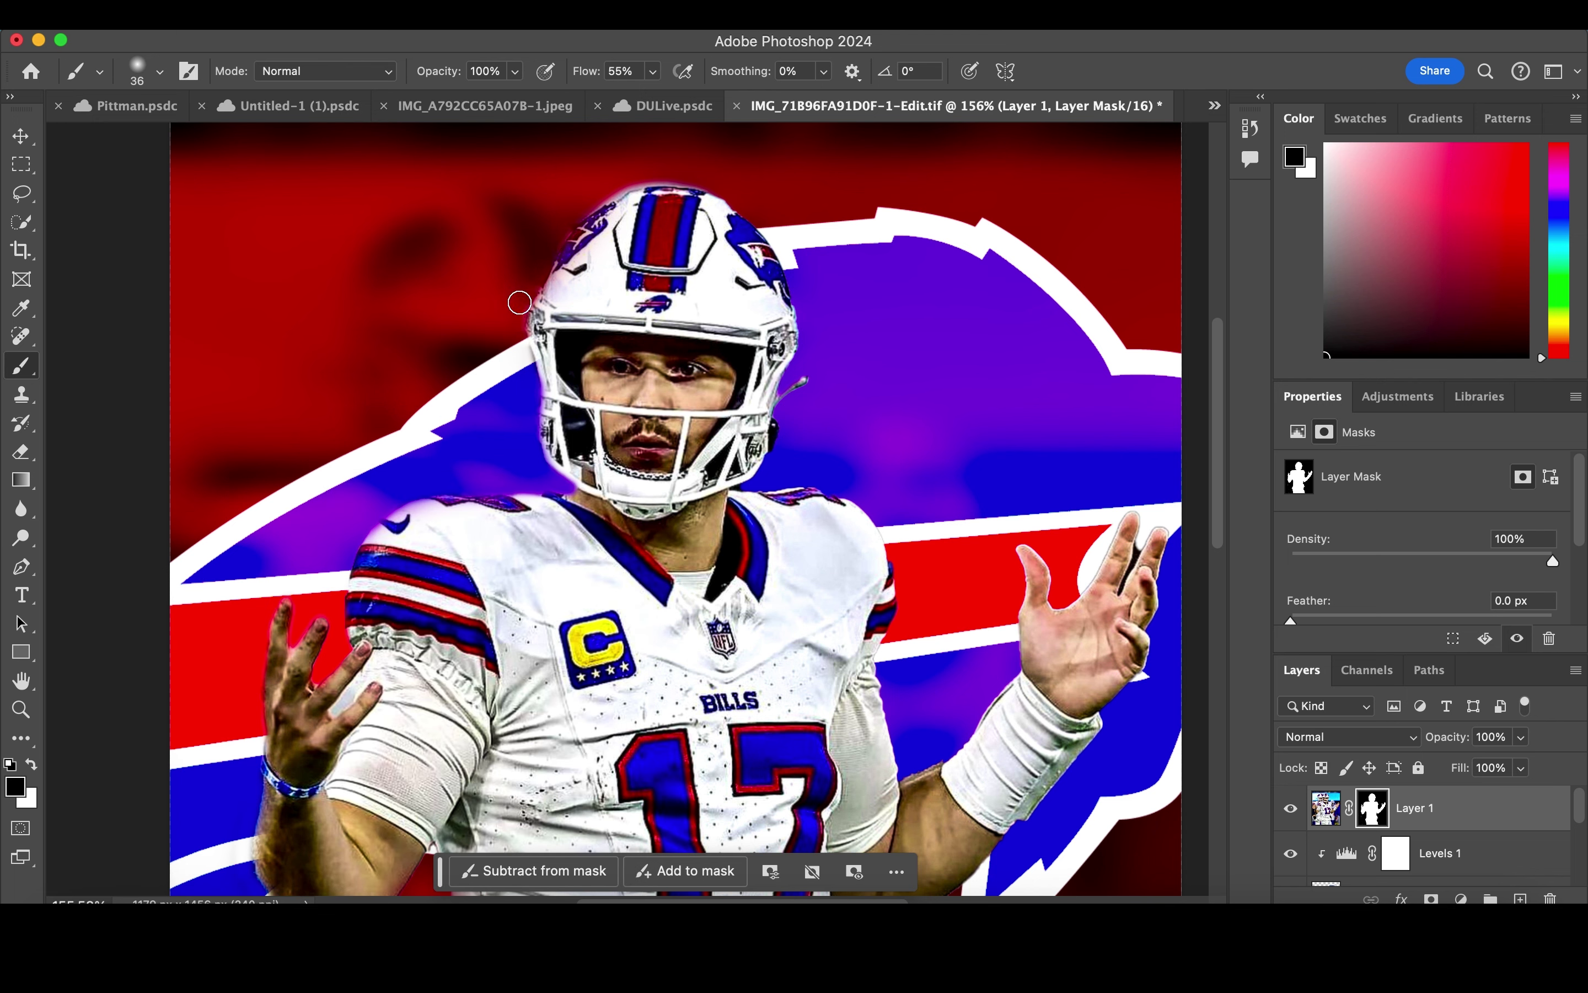
pyautogui.moveTo(622, 177); pyautogui.dragTo(771, 217)
pyautogui.moveTo(812, 334); pyautogui.dragTo(797, 299)
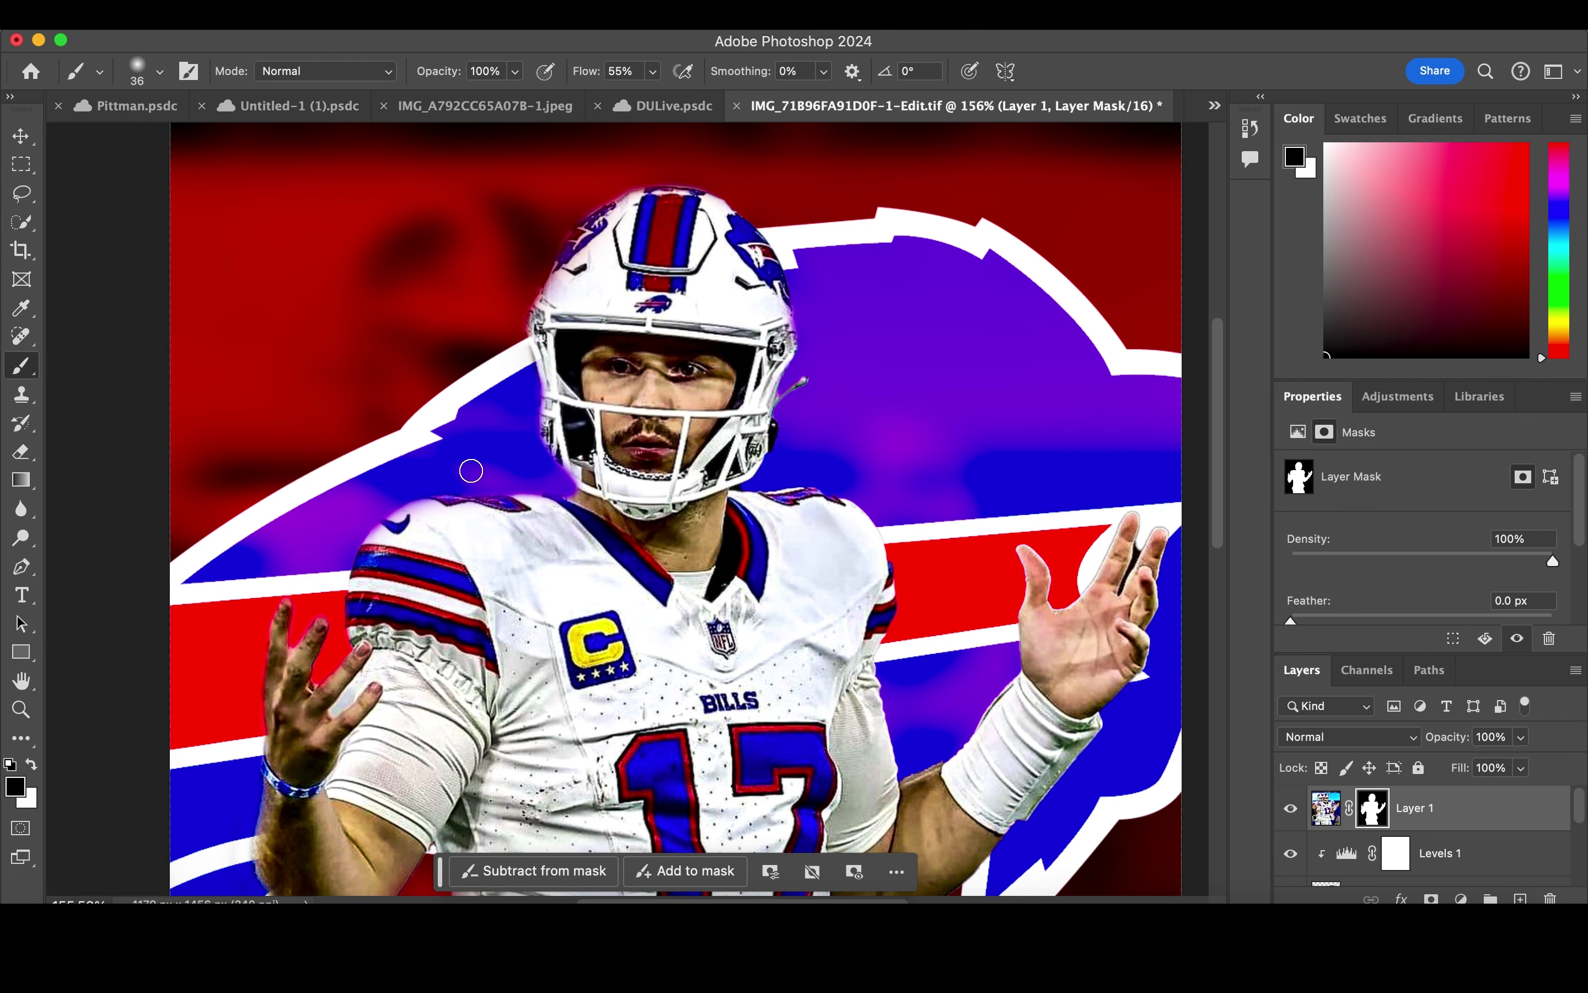
pyautogui.moveTo(524, 388); pyautogui.dragTo(530, 420)
# Step: Paint white to restore the helmet's left edge, chin and top of the left shoulder
pyautogui.press('x')
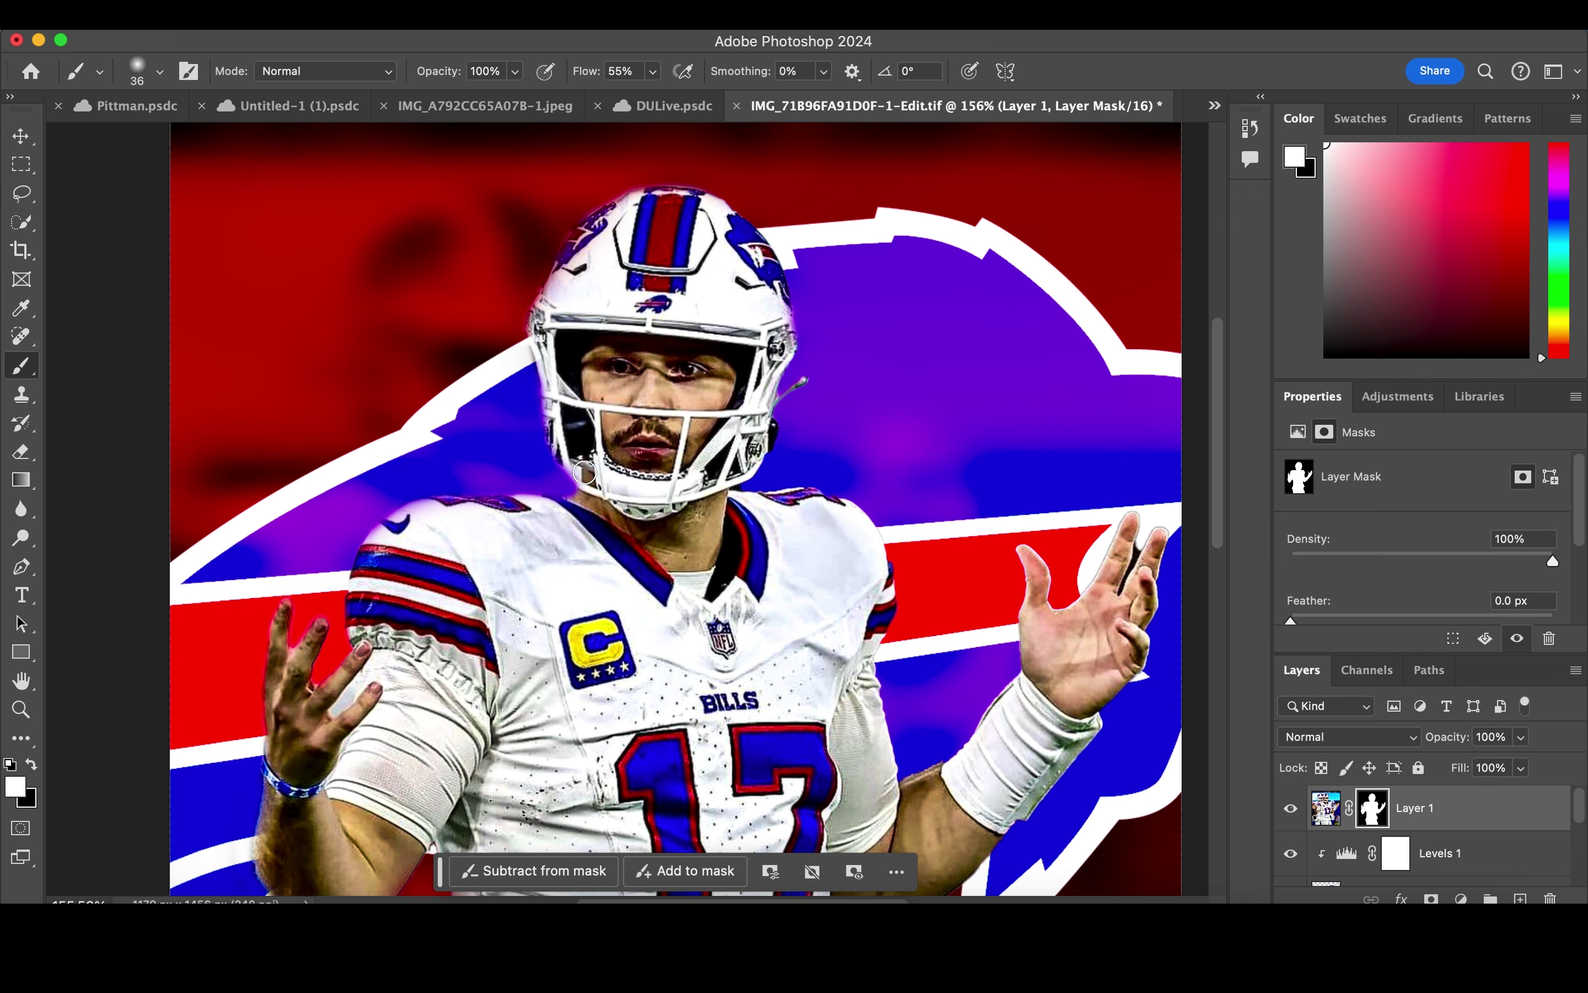
pyautogui.moveTo(581, 470); pyautogui.dragTo(583, 461)
pyautogui.moveTo(580, 511); pyautogui.dragTo(525, 509)
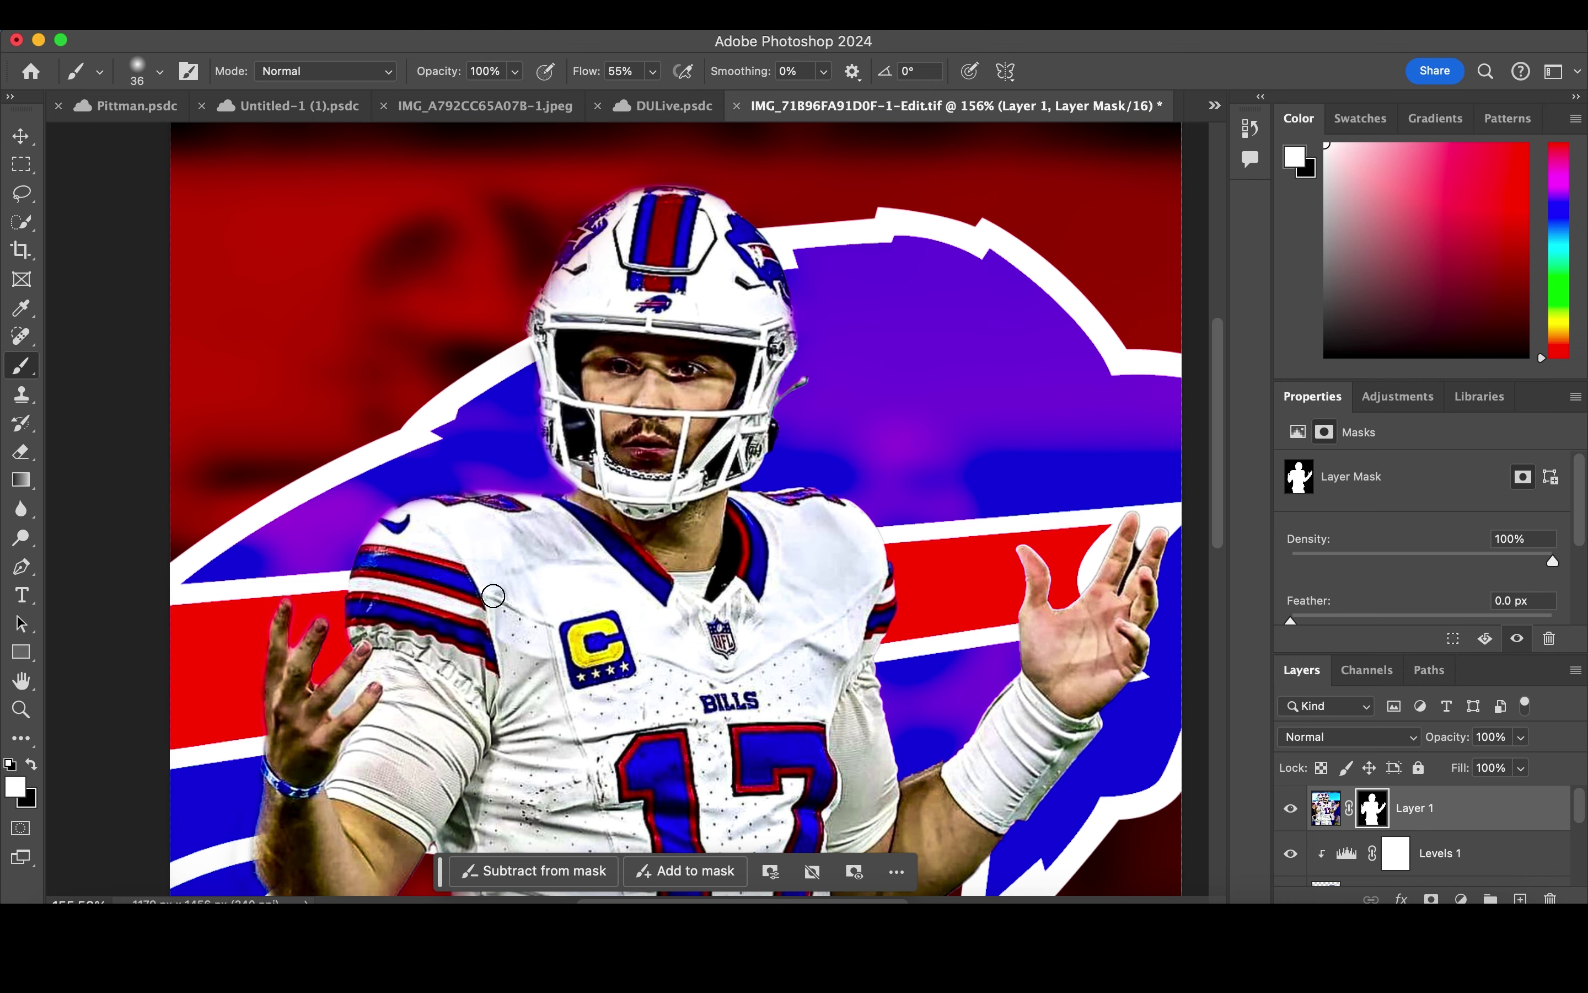
# Step: Create a new empty Layer 3 beneath the player layer
pyautogui.scroll(-5, 494, 596)
pyautogui.scroll(-2, 648, 524)
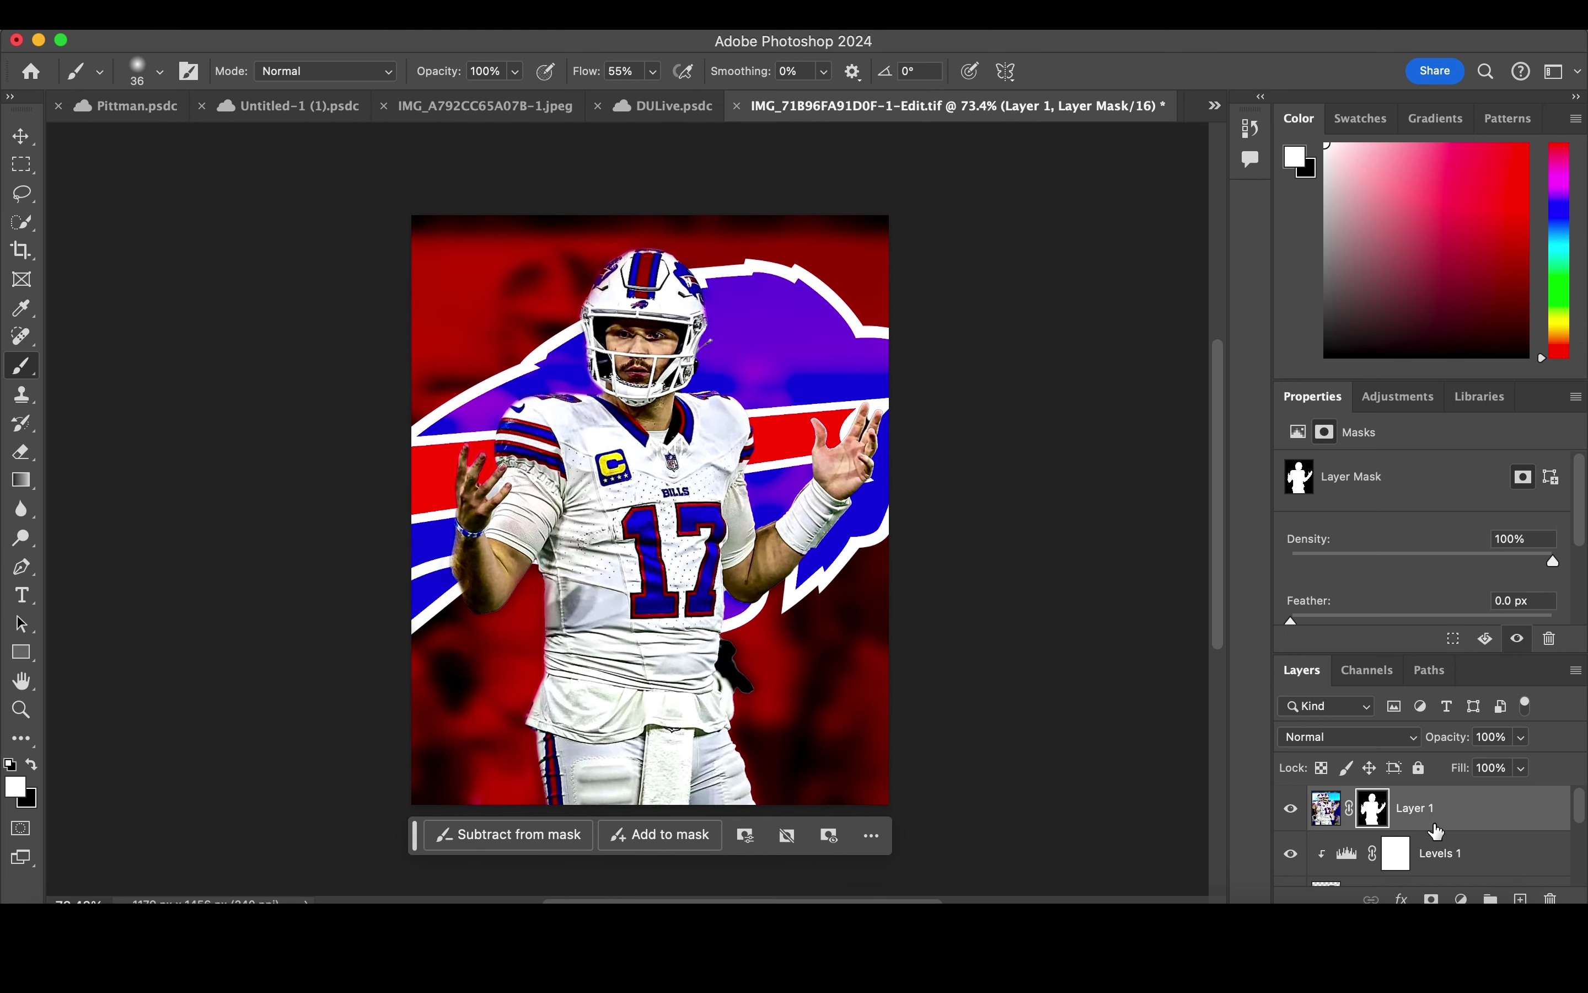
pyautogui.click(1453, 853)
pyautogui.click(1520, 898)
pyautogui.keyDown('alt'); pyautogui.click(460, 249); pyautogui.keyUp('alt')
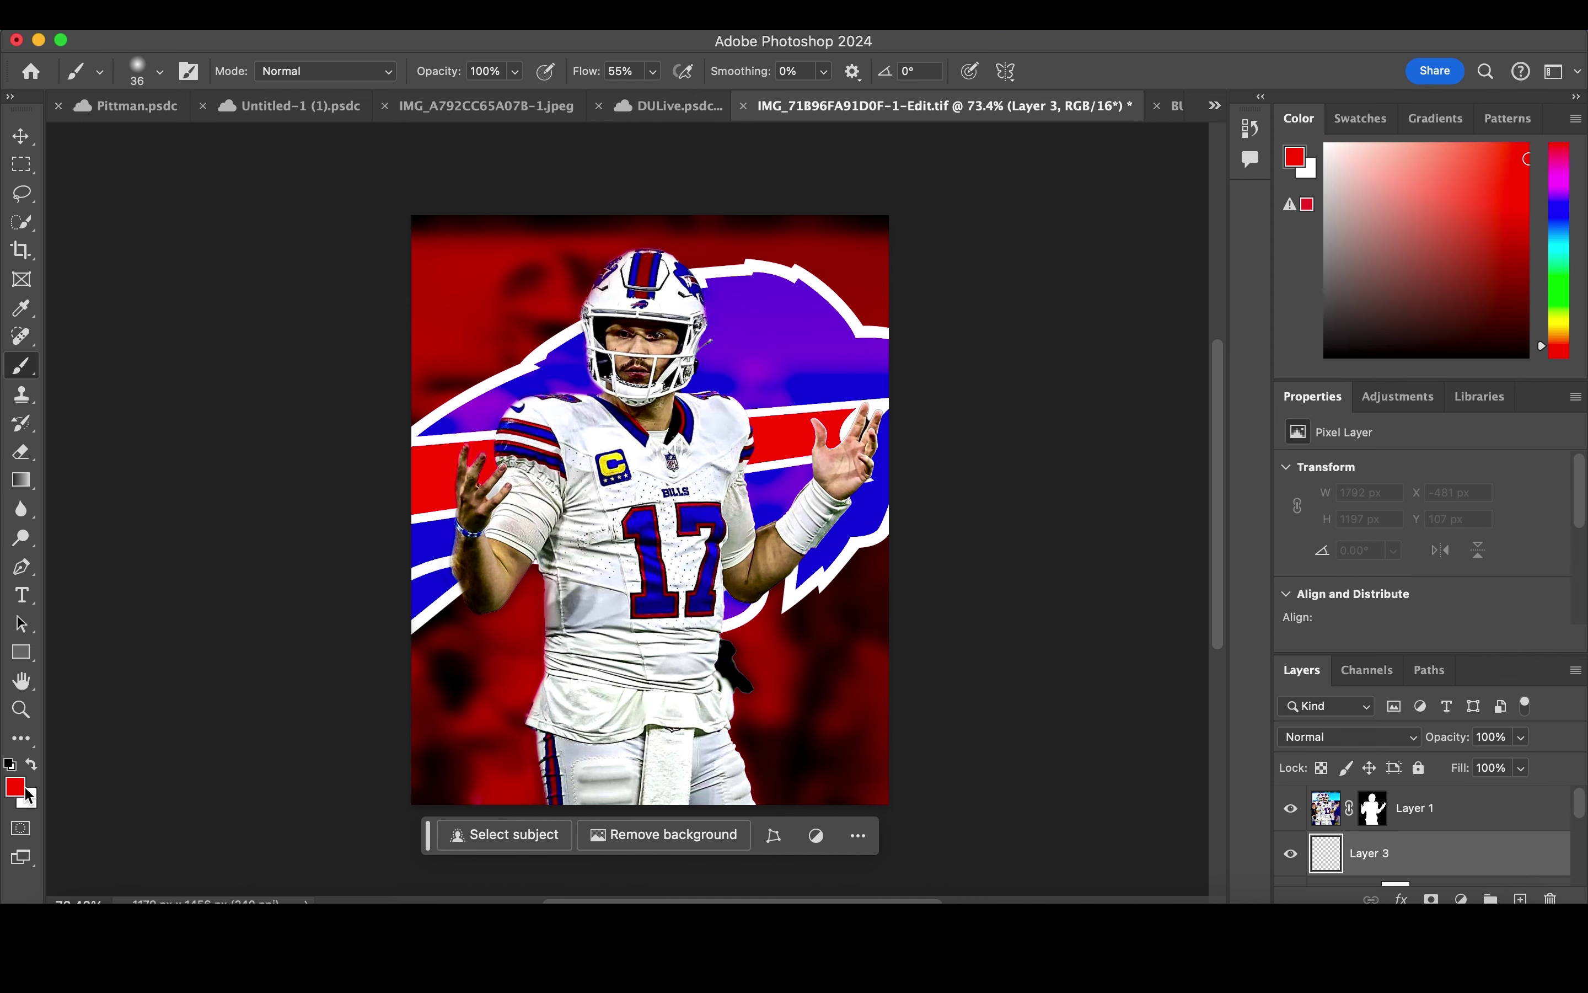
# Step: Stamp a white swirl on Layer 3 with the swirly5.jpg brush
pyautogui.press('x')
pyautogui.click(160, 71)
pyautogui.scroll(2, 149, 366)
pyautogui.scroll(2, 149, 366)
pyautogui.scroll(2, 149, 366)
pyautogui.click(151, 344)
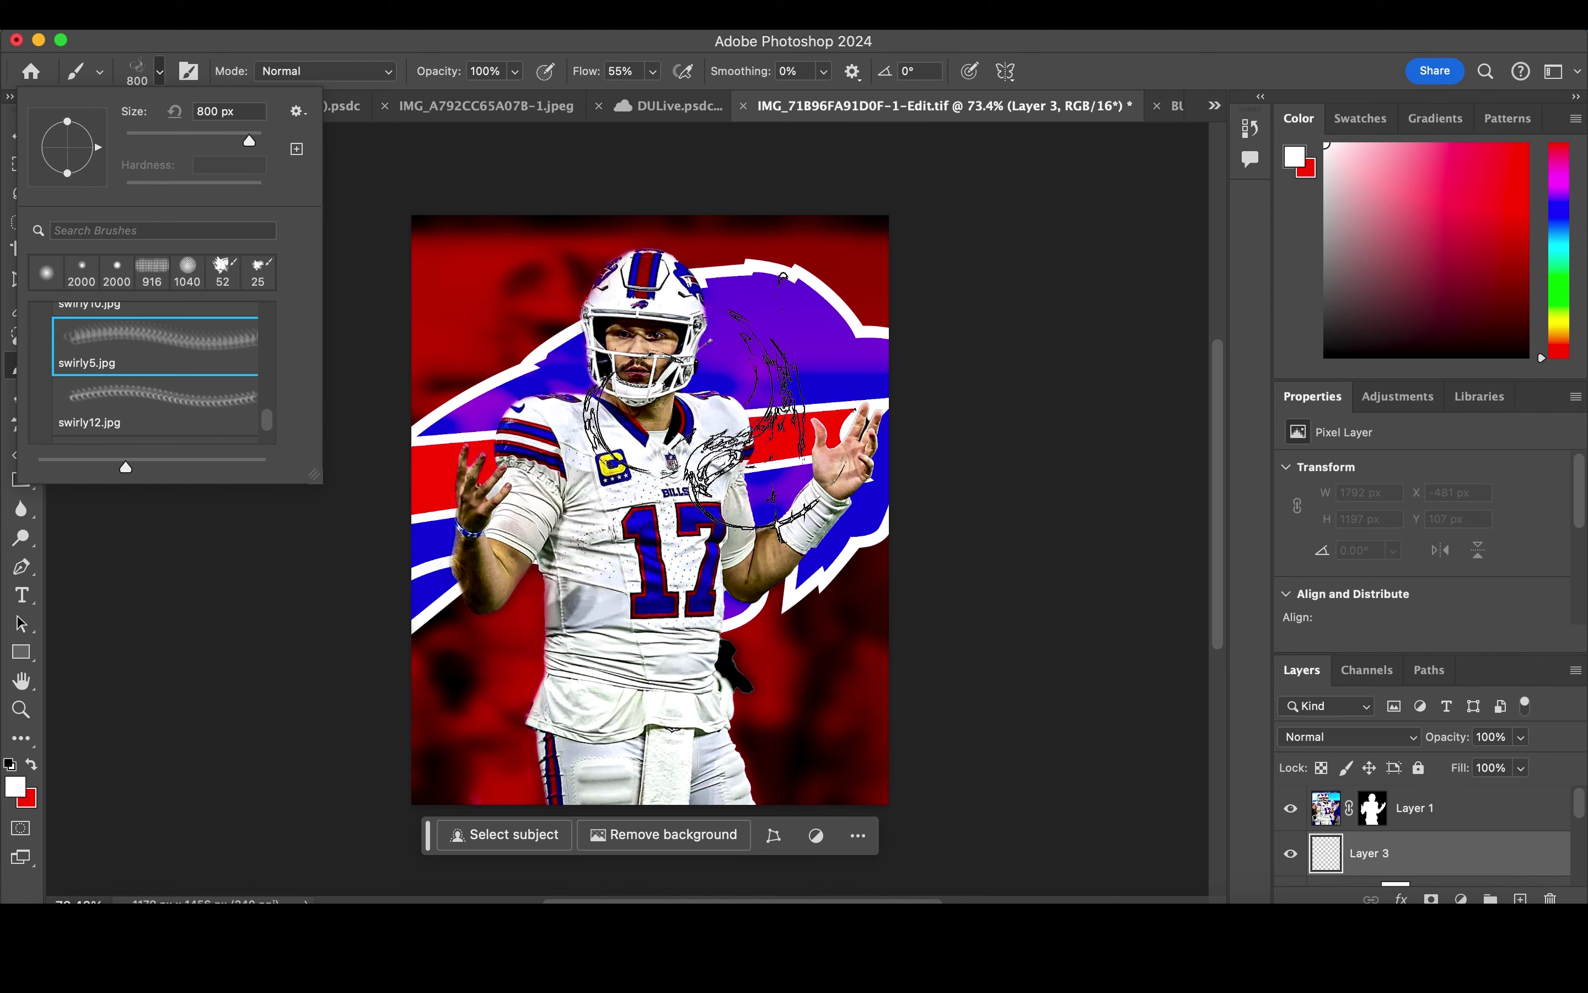
pyautogui.click(722, 402)
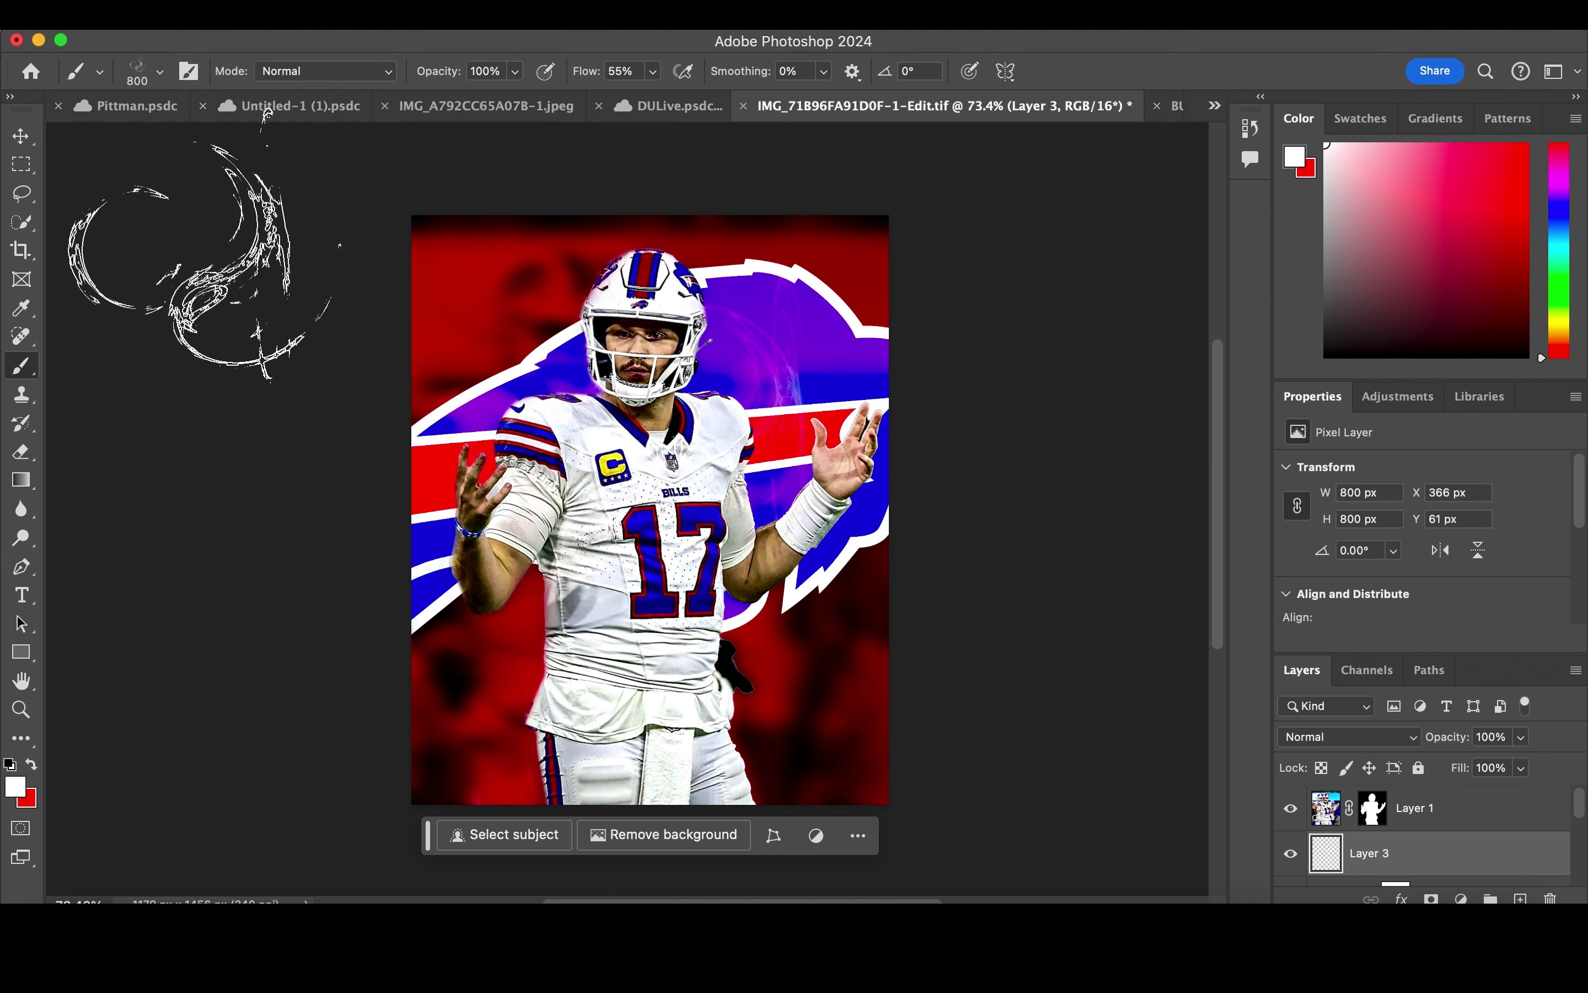
# Step: Try several stroke brush presets, stamp a sparkle on Layer 3, then undo it
pyautogui.click(159, 71)
pyautogui.scroll(-3, 156, 368)
pyautogui.click(156, 371)
pyautogui.scroll(1, 156, 368)
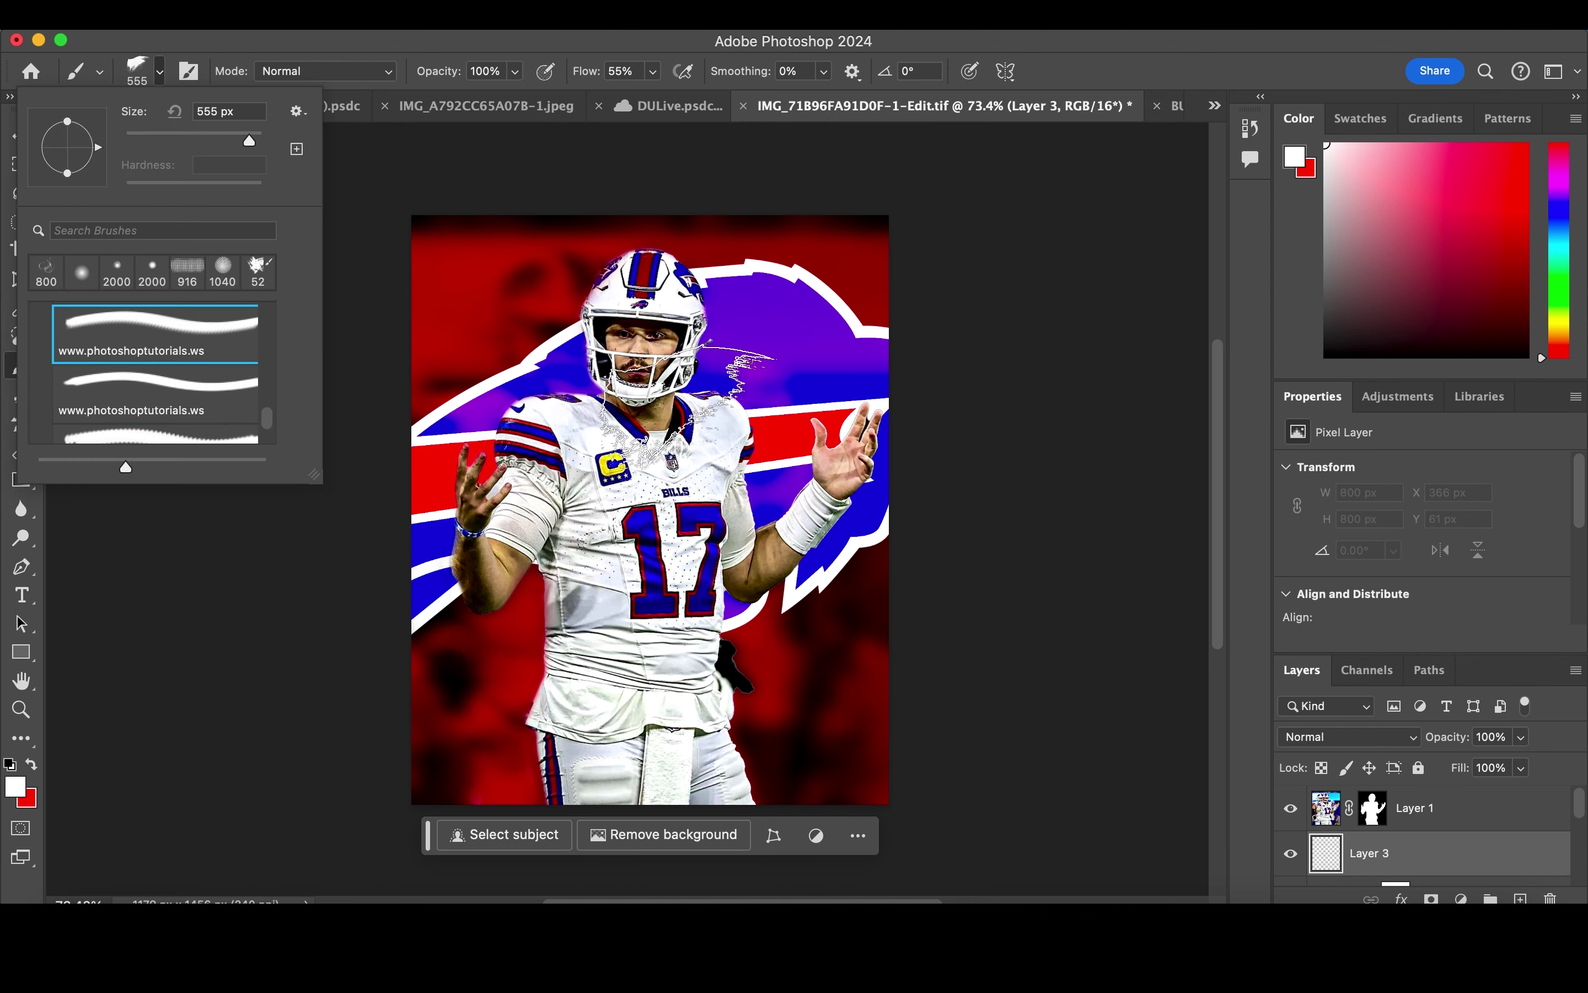
pyautogui.click(156, 334)
pyautogui.scroll(-2, 197, 394)
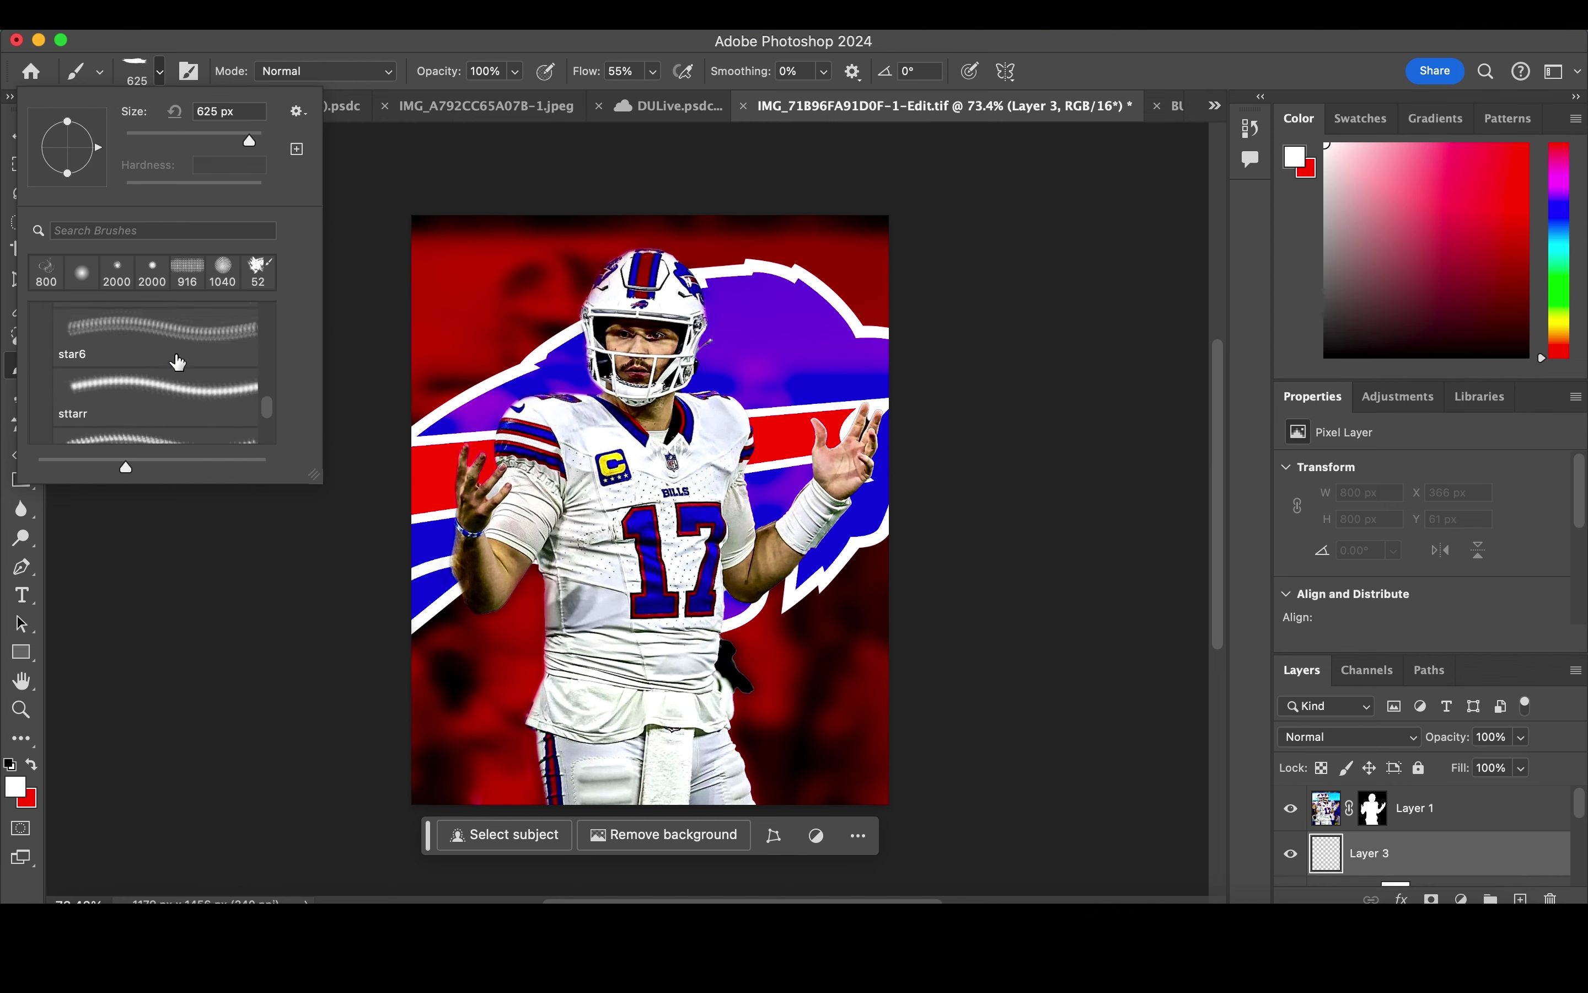
pyautogui.click(173, 358)
pyautogui.click(496, 318)
pyautogui.hotkey('ctrl', 'z')
# Step: Stamp a pink smoke stroke beside the player using a Sampled Brush 1 preset
pyautogui.click(159, 71)
pyautogui.click(233, 380)
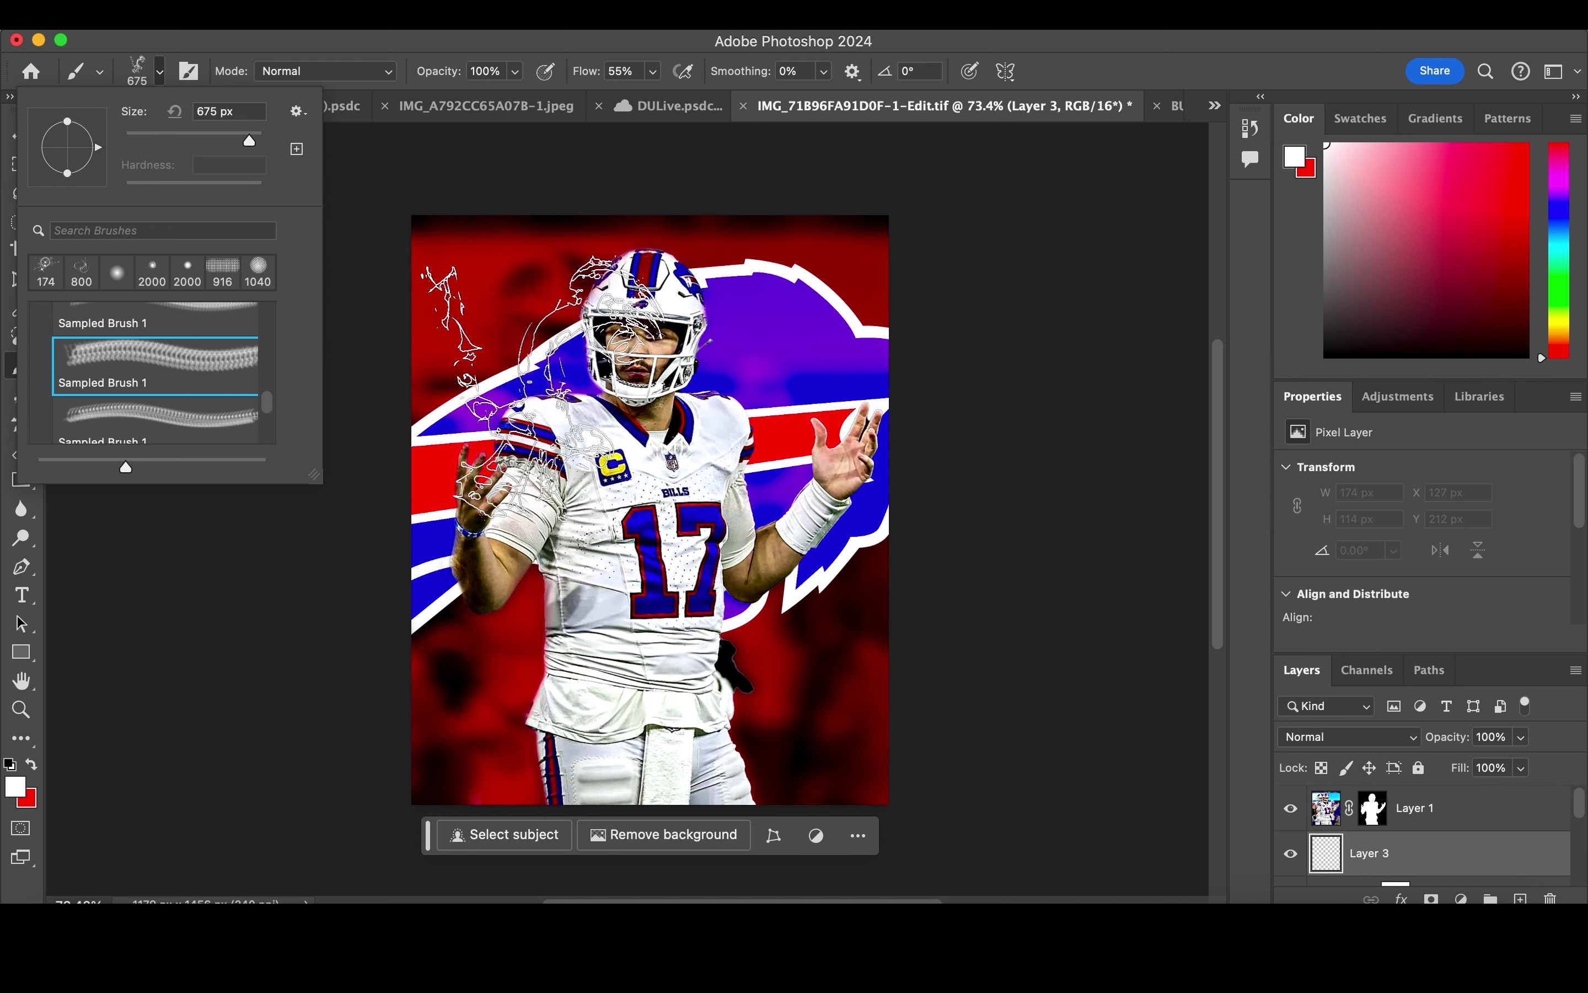
pyautogui.scroll(-1, 170, 384)
pyautogui.click(171, 384)
pyautogui.scroll(-1, 211, 437)
pyautogui.scroll(-2, 210, 437)
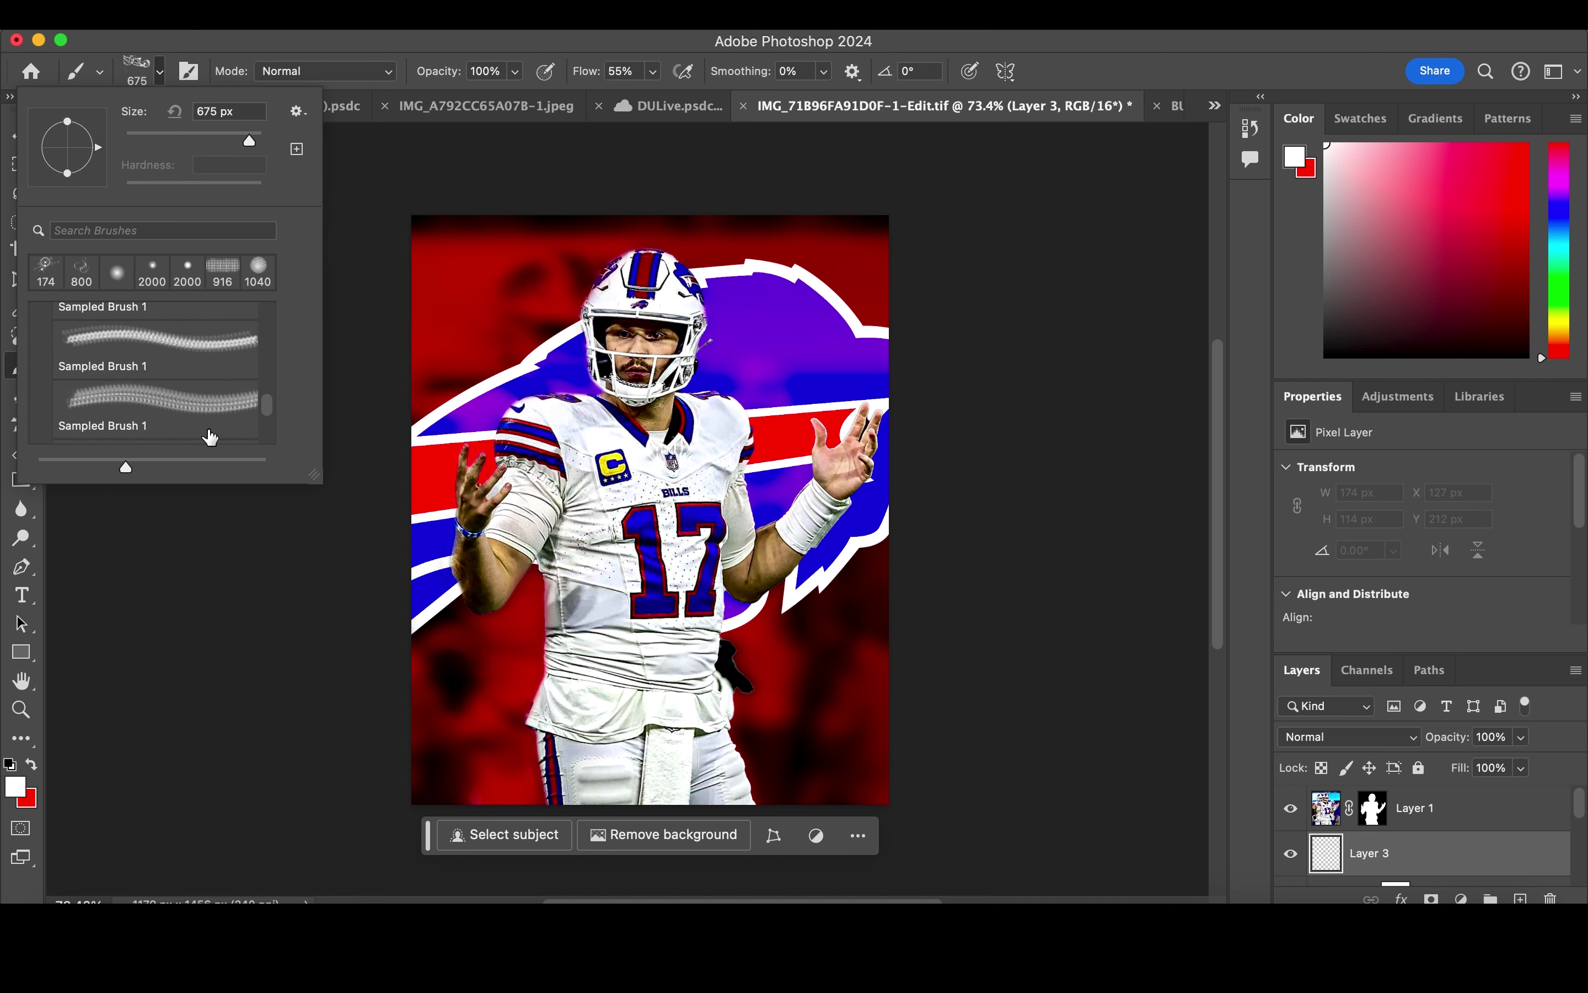
pyautogui.scroll(-1, 210, 437)
pyautogui.click(157, 332)
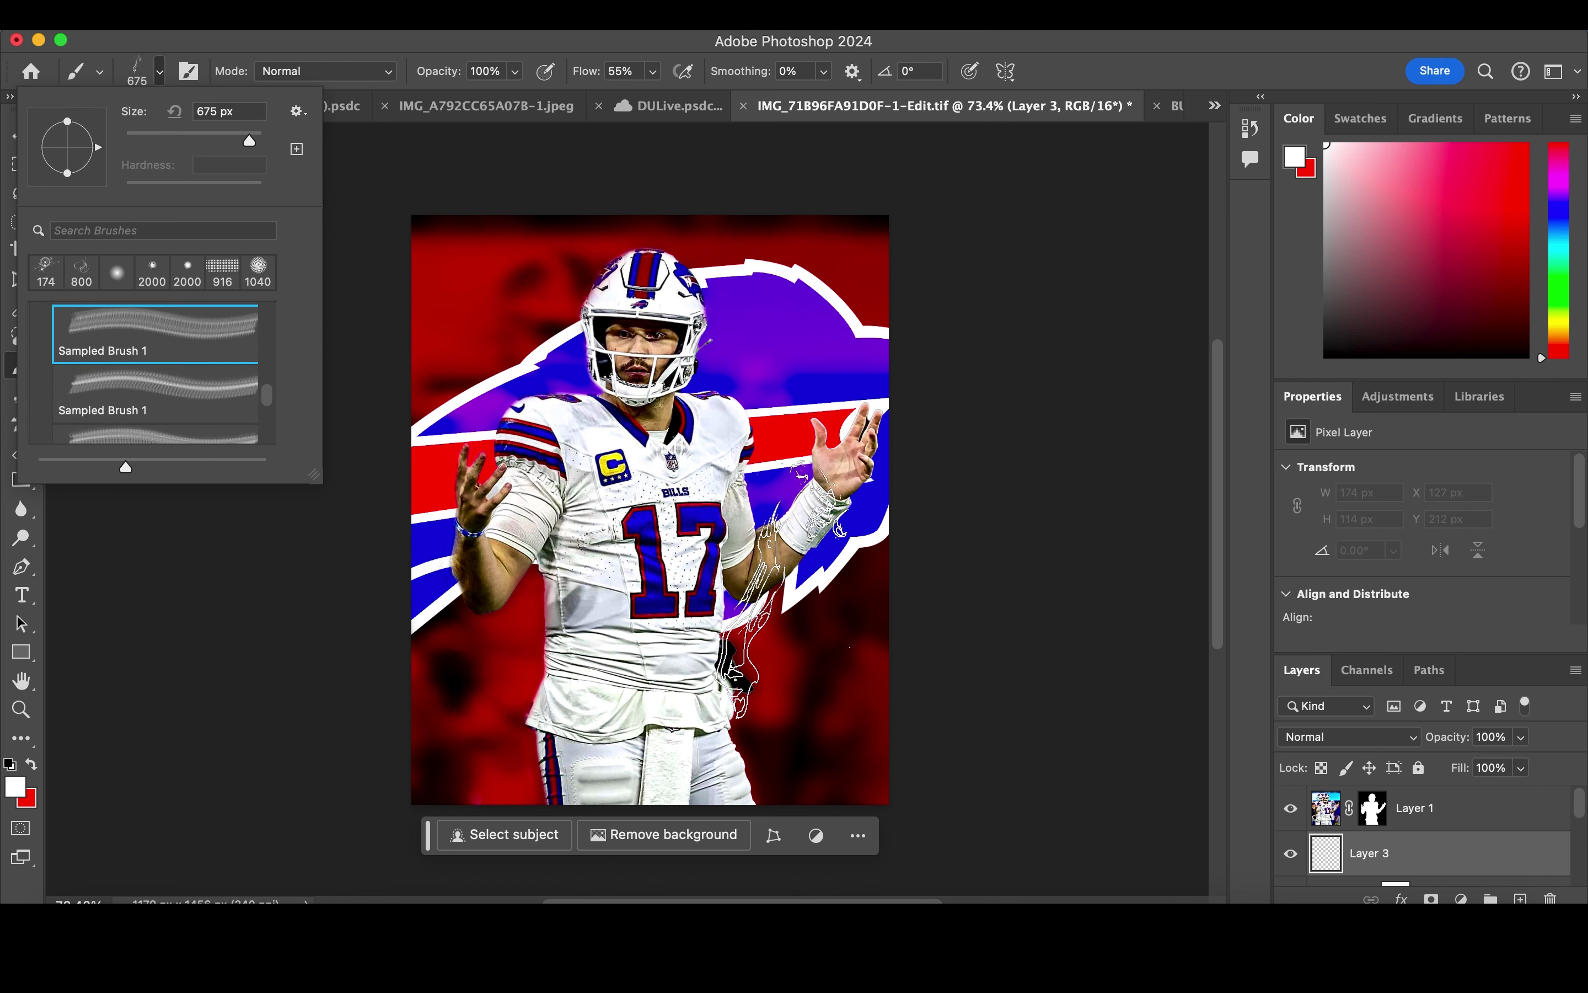
pyautogui.click(761, 656)
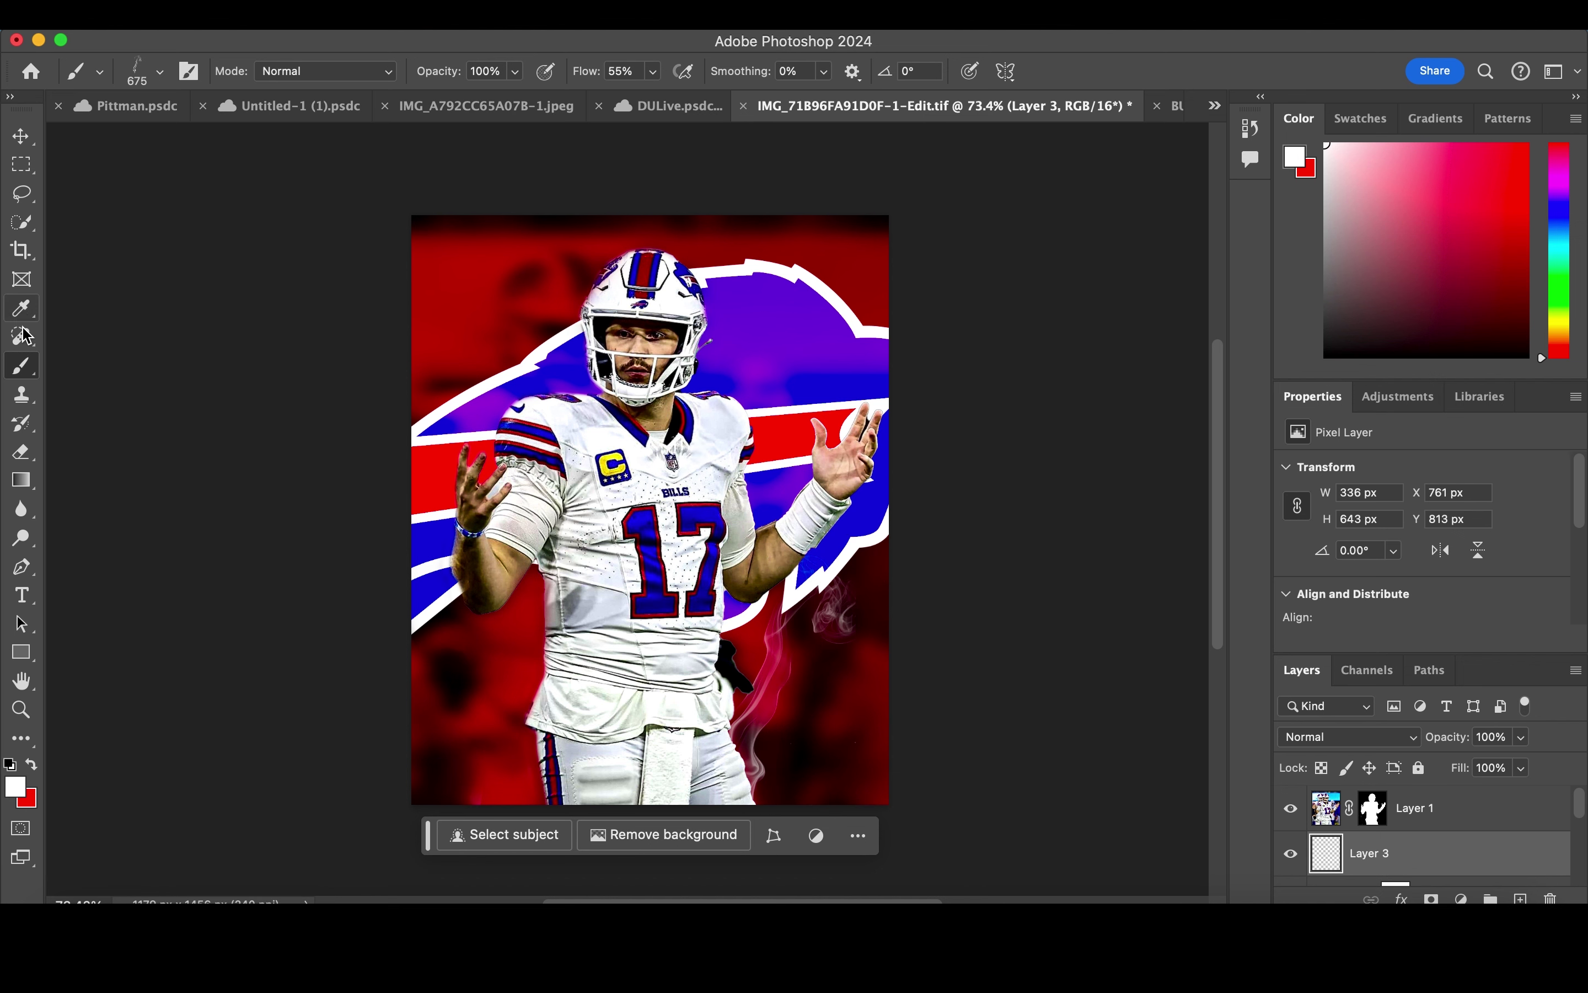
# Step: Switch to a 23 px soft round brush, reset default colours, and delete the smoke layer
pyautogui.click(159, 71)
pyautogui.click(46, 272)
pyautogui.moveTo(158, 135); pyautogui.dragTo(144, 139)
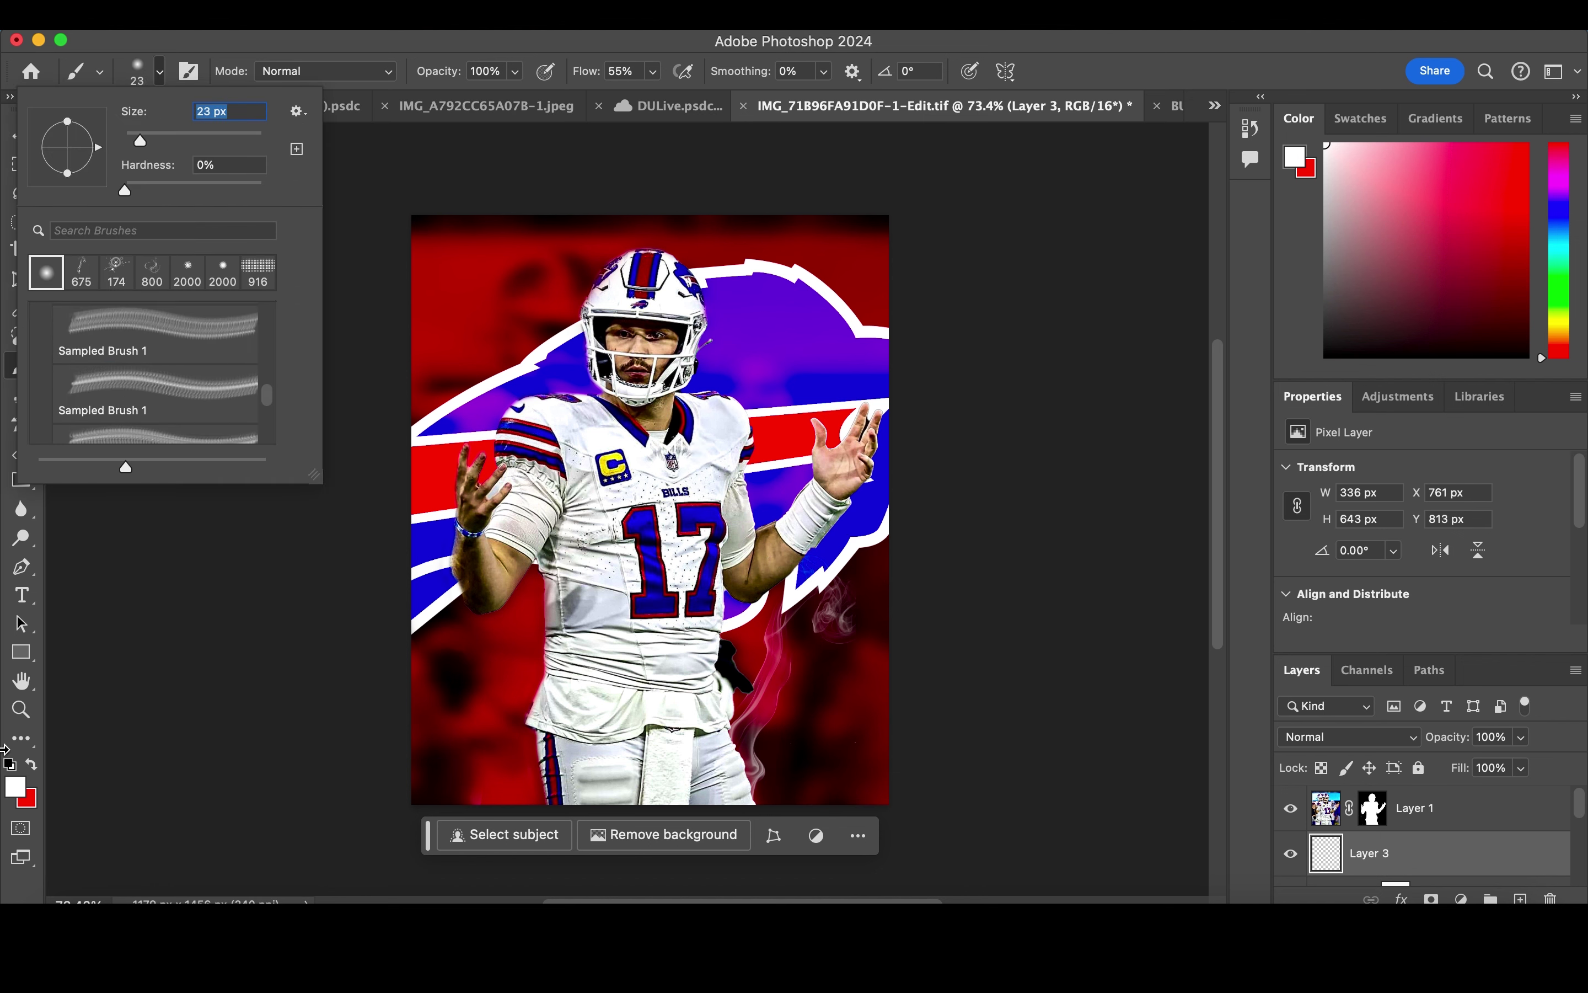
pyautogui.click(9, 764)
pyautogui.press('Delete')
# Step: Target Layer 1's mask with white as the painting colour and a 46 px brush
pyautogui.click(1373, 808)
pyautogui.press('x')
pyautogui.rightClick(765, 669)
pyautogui.moveTo(911, 568); pyautogui.dragTo(925, 569)
pyautogui.click(745, 656)
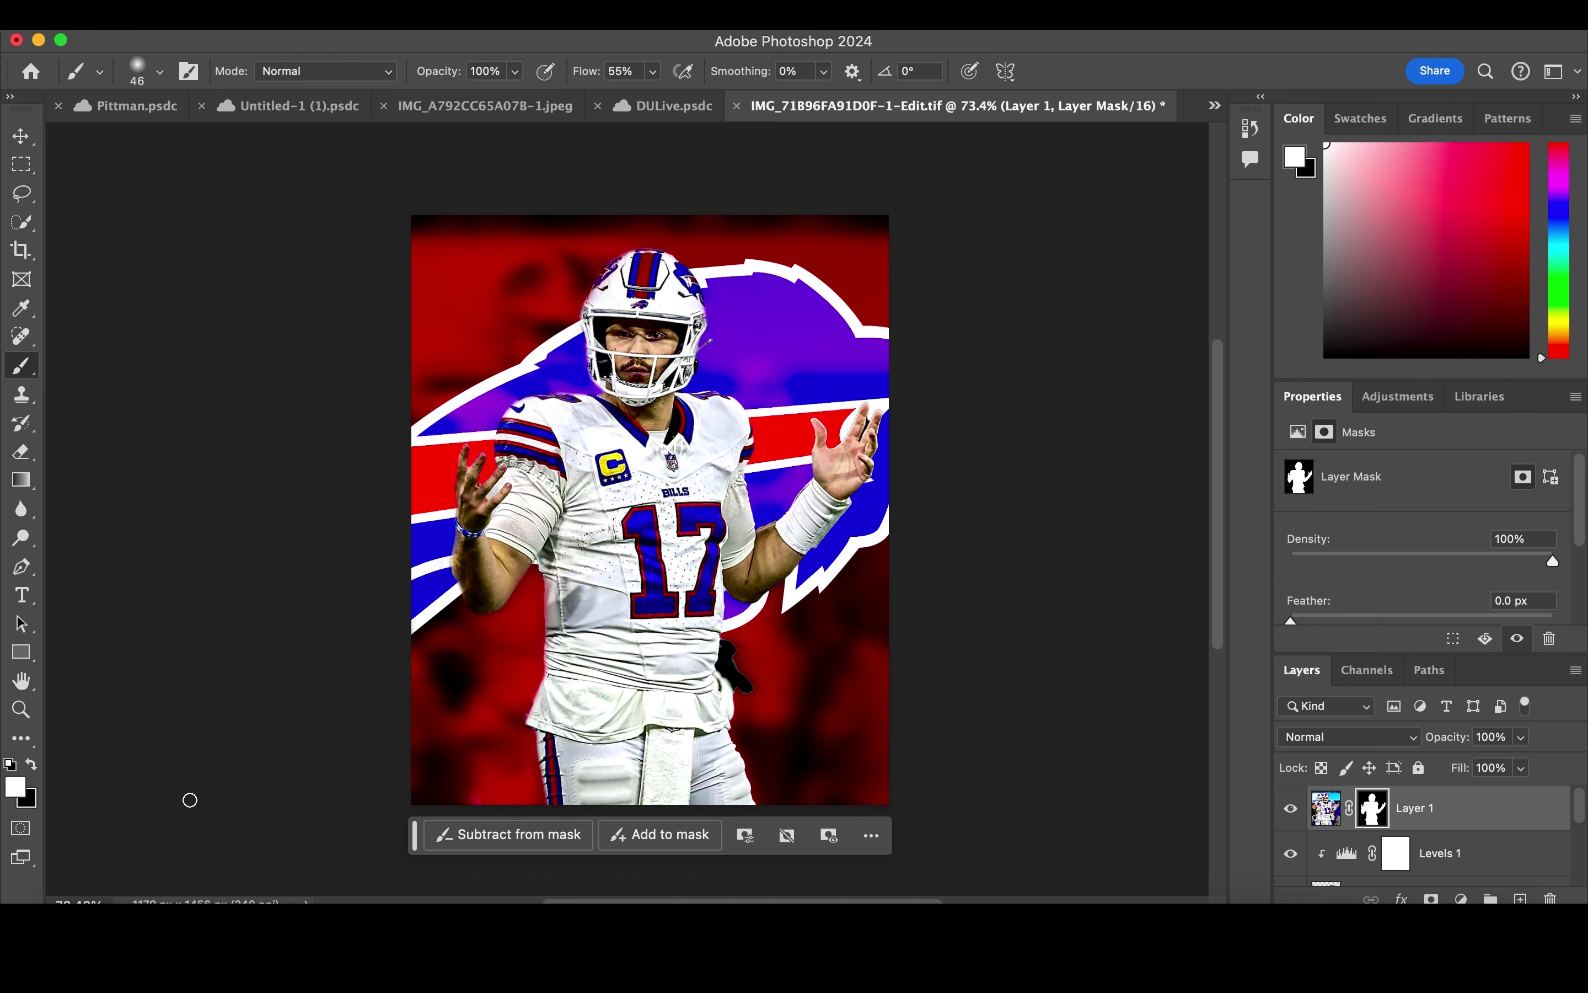
pyautogui.click(31, 764)
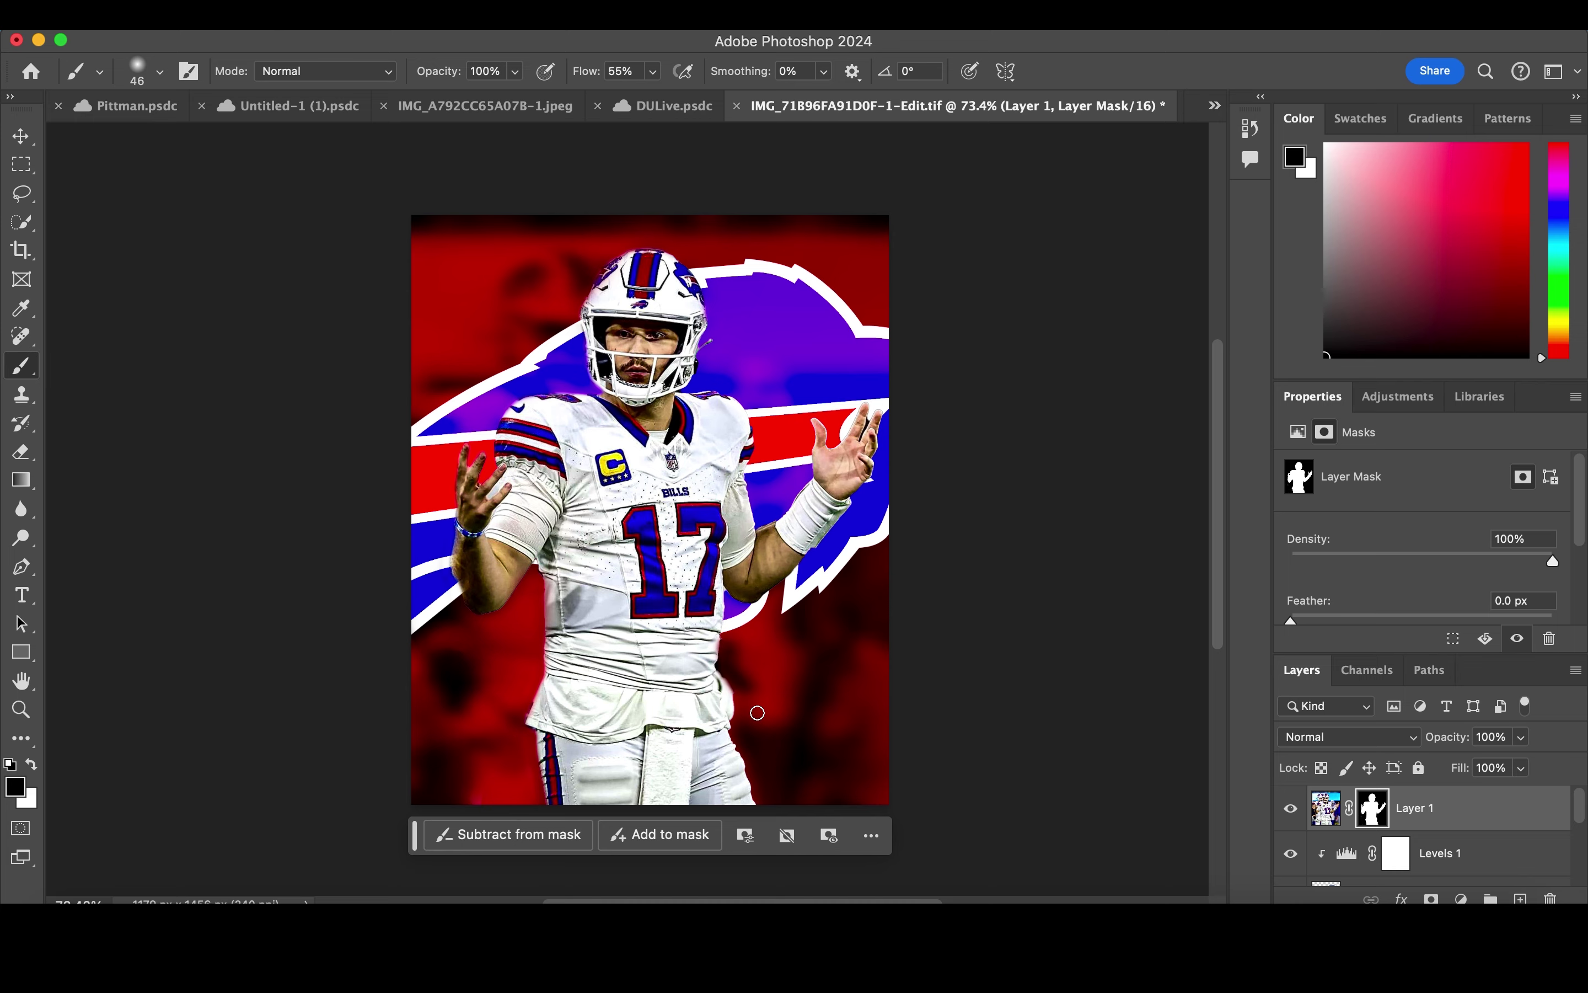
pyautogui.keyDown('alt'); pyautogui.scroll(5, 757, 713); pyautogui.keyUp('alt')
pyautogui.click(31, 764)
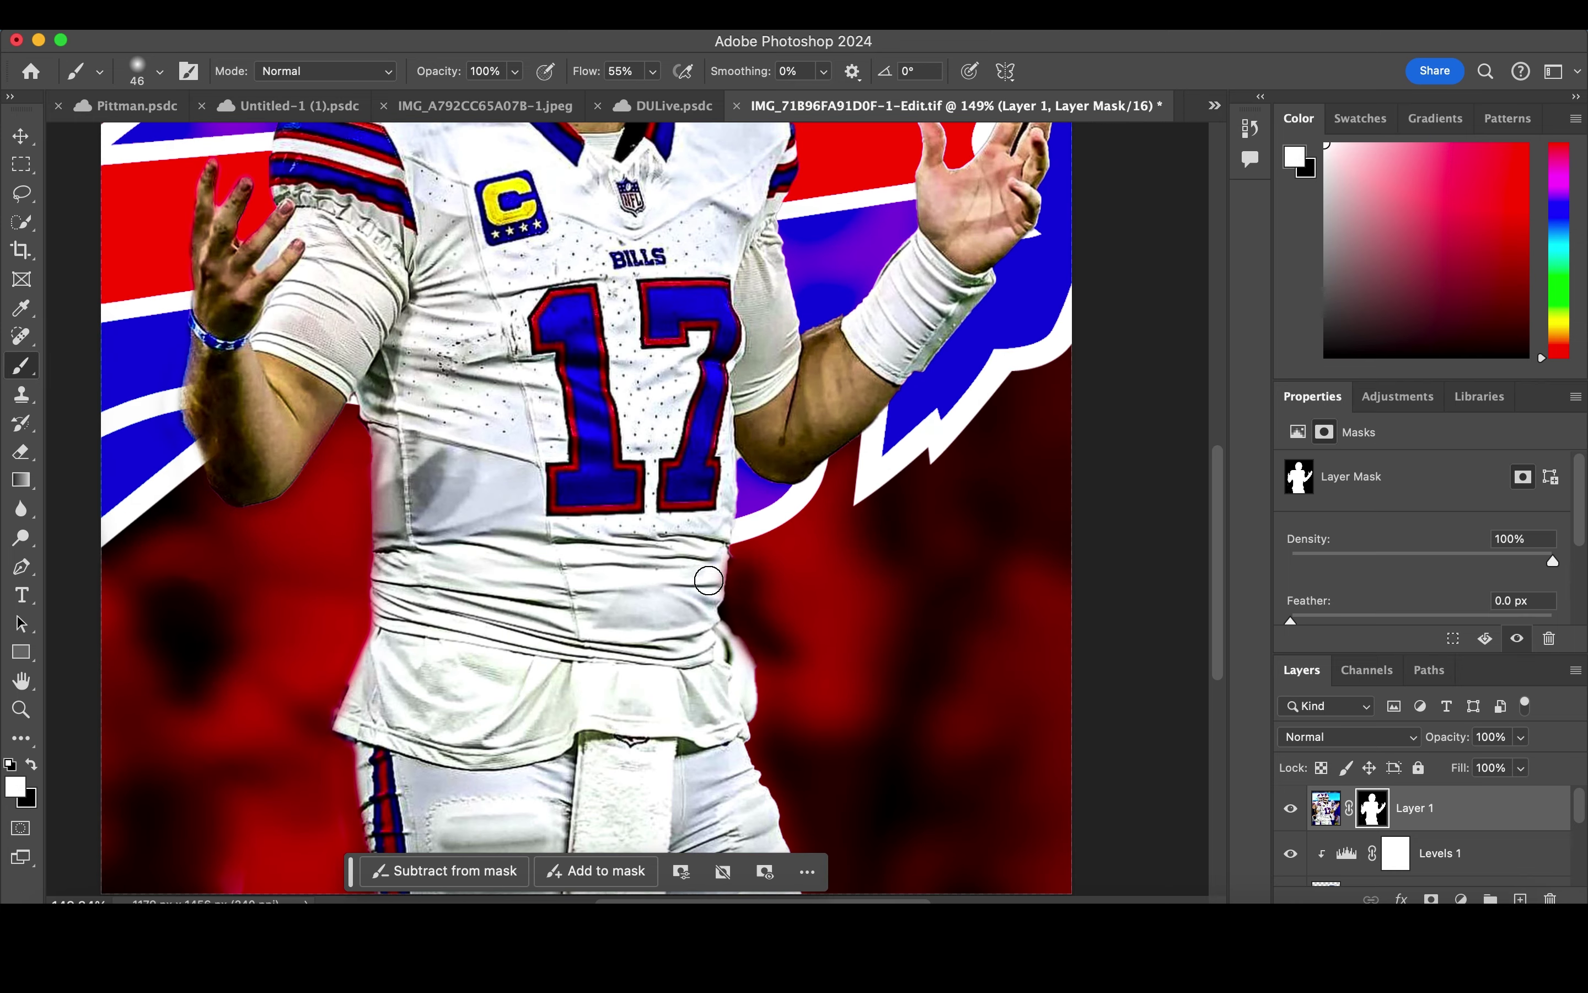
pyautogui.keyDown('alt'); pyautogui.scroll(-5, 697, 685); pyautogui.keyUp('alt')
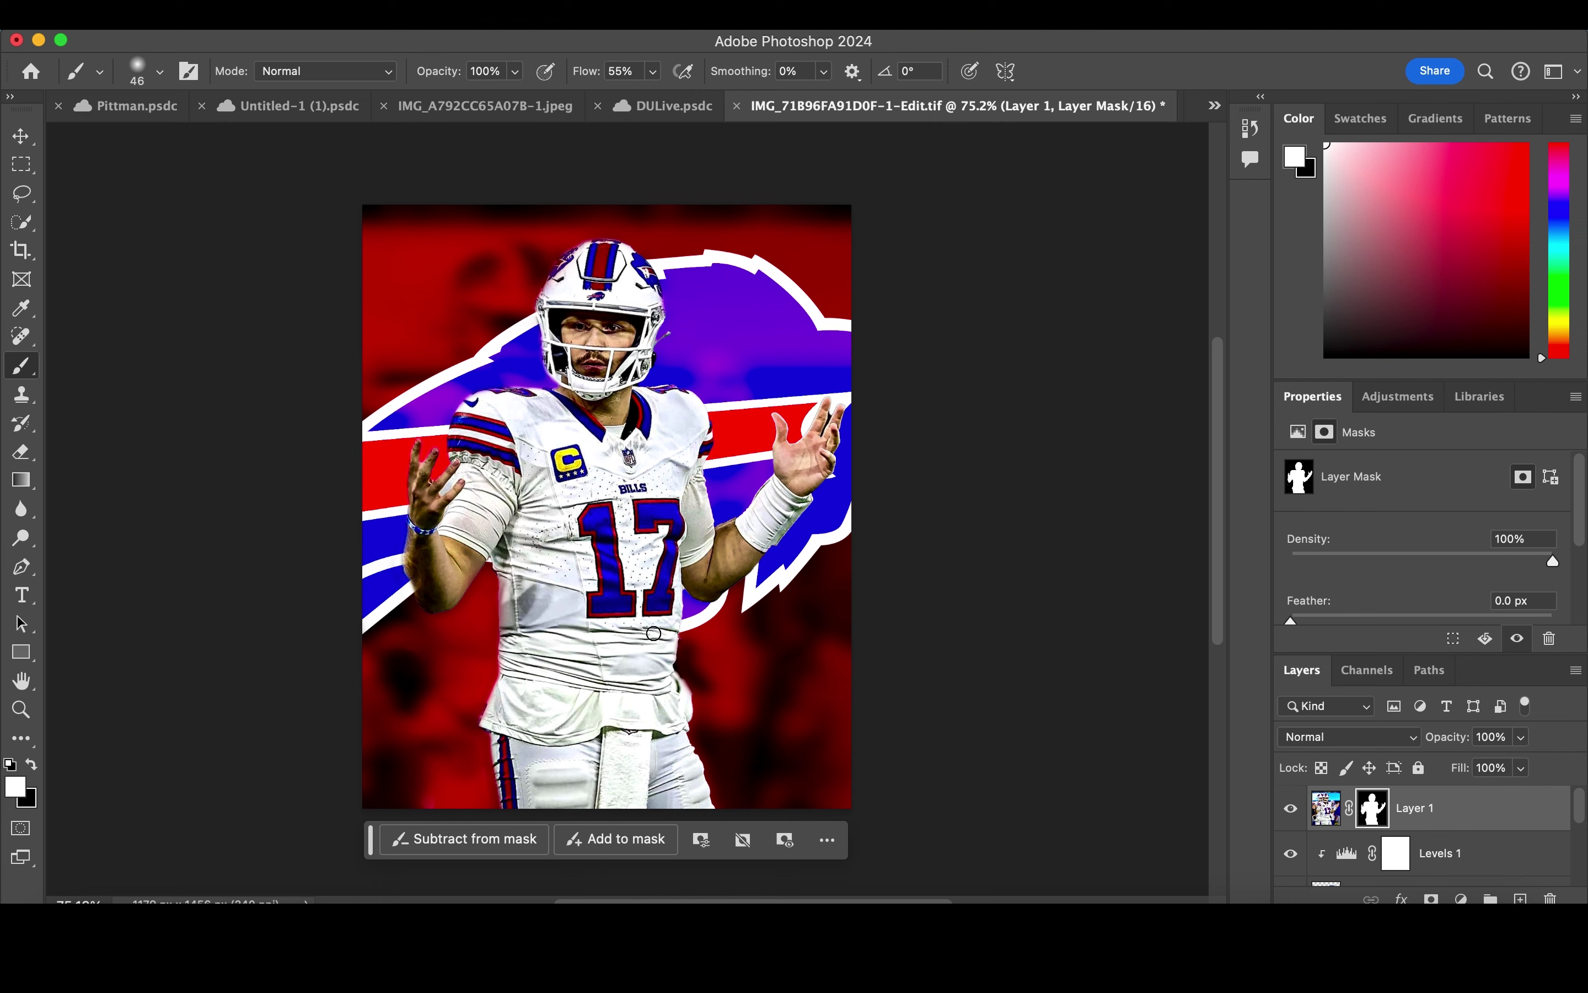
pyautogui.click(1402, 898)
# Step: Apply a white Overlay outer glow (100% opacity, 87 px) to Layer 1 and add empty Layer 3 above
pyautogui.click(1450, 865)
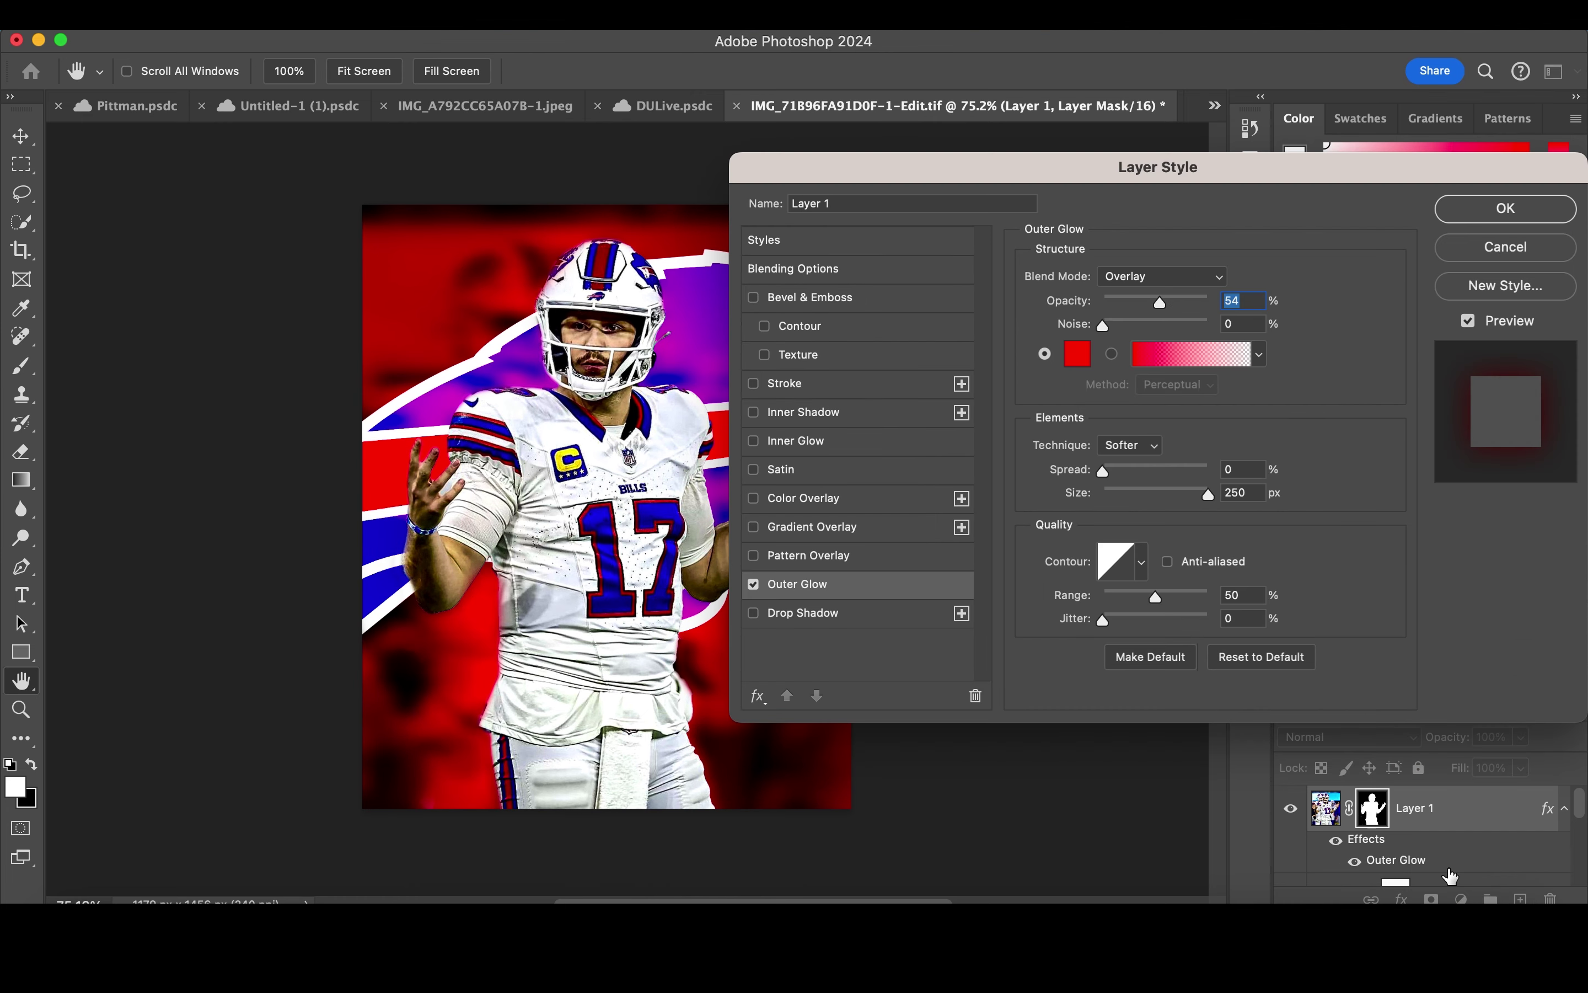
pyautogui.click(1086, 363)
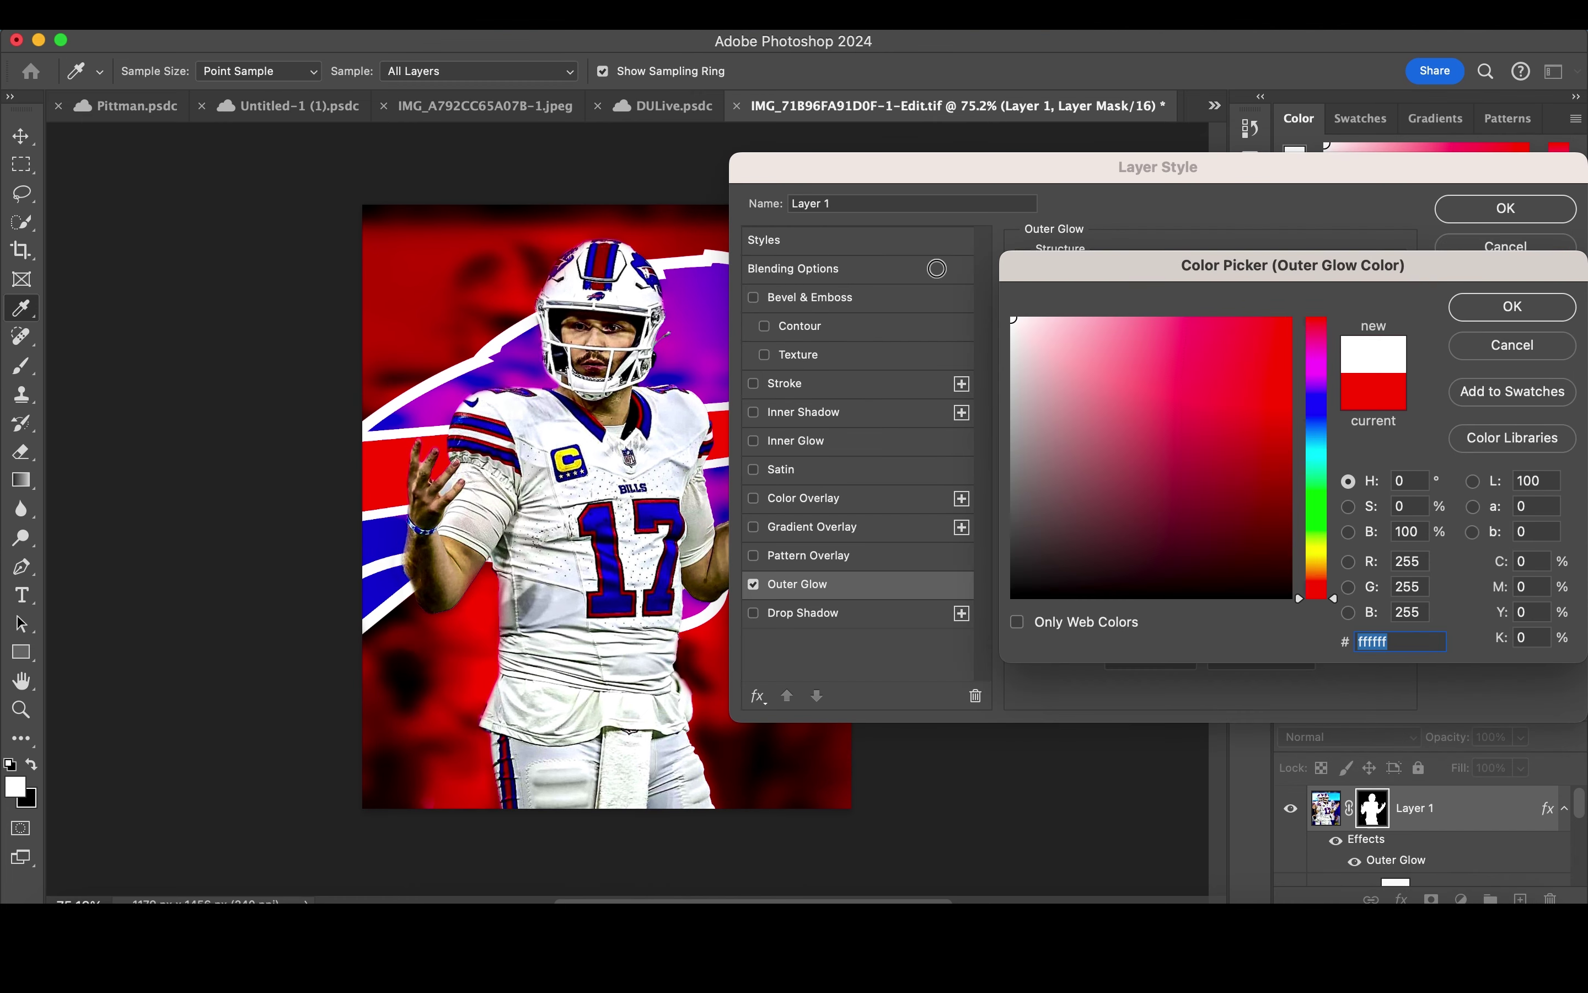
pyautogui.click(1464, 306)
pyautogui.moveTo(1167, 303); pyautogui.dragTo(1209, 302)
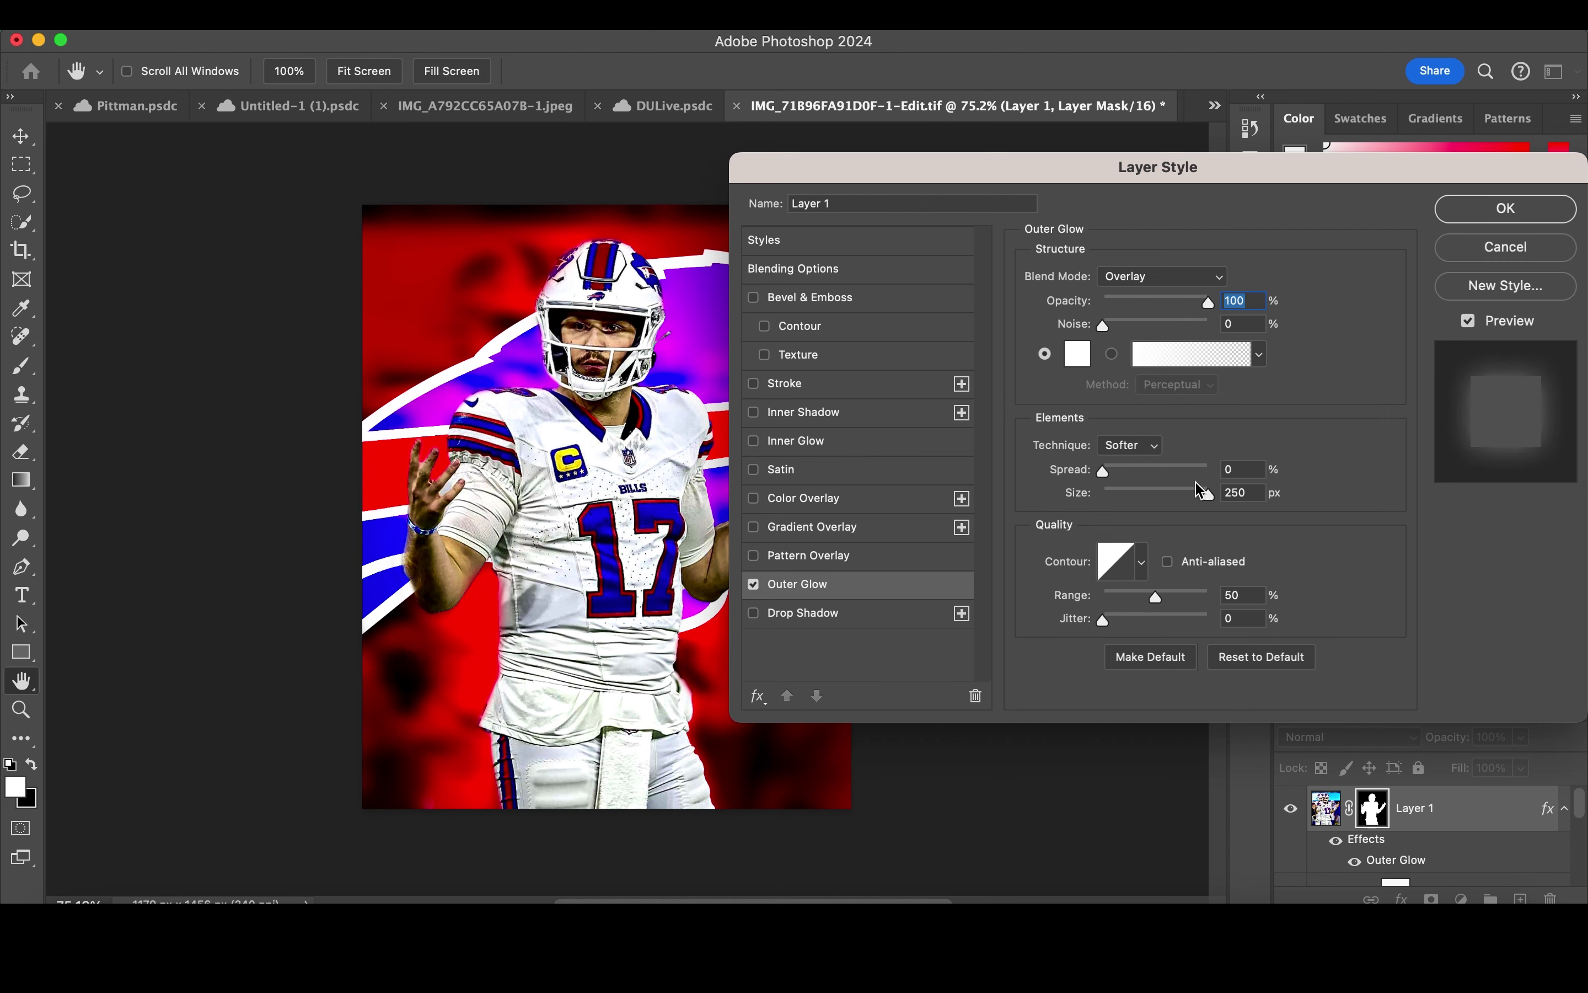
pyautogui.click(1506, 209)
pyautogui.click(1520, 898)
pyautogui.press('x')
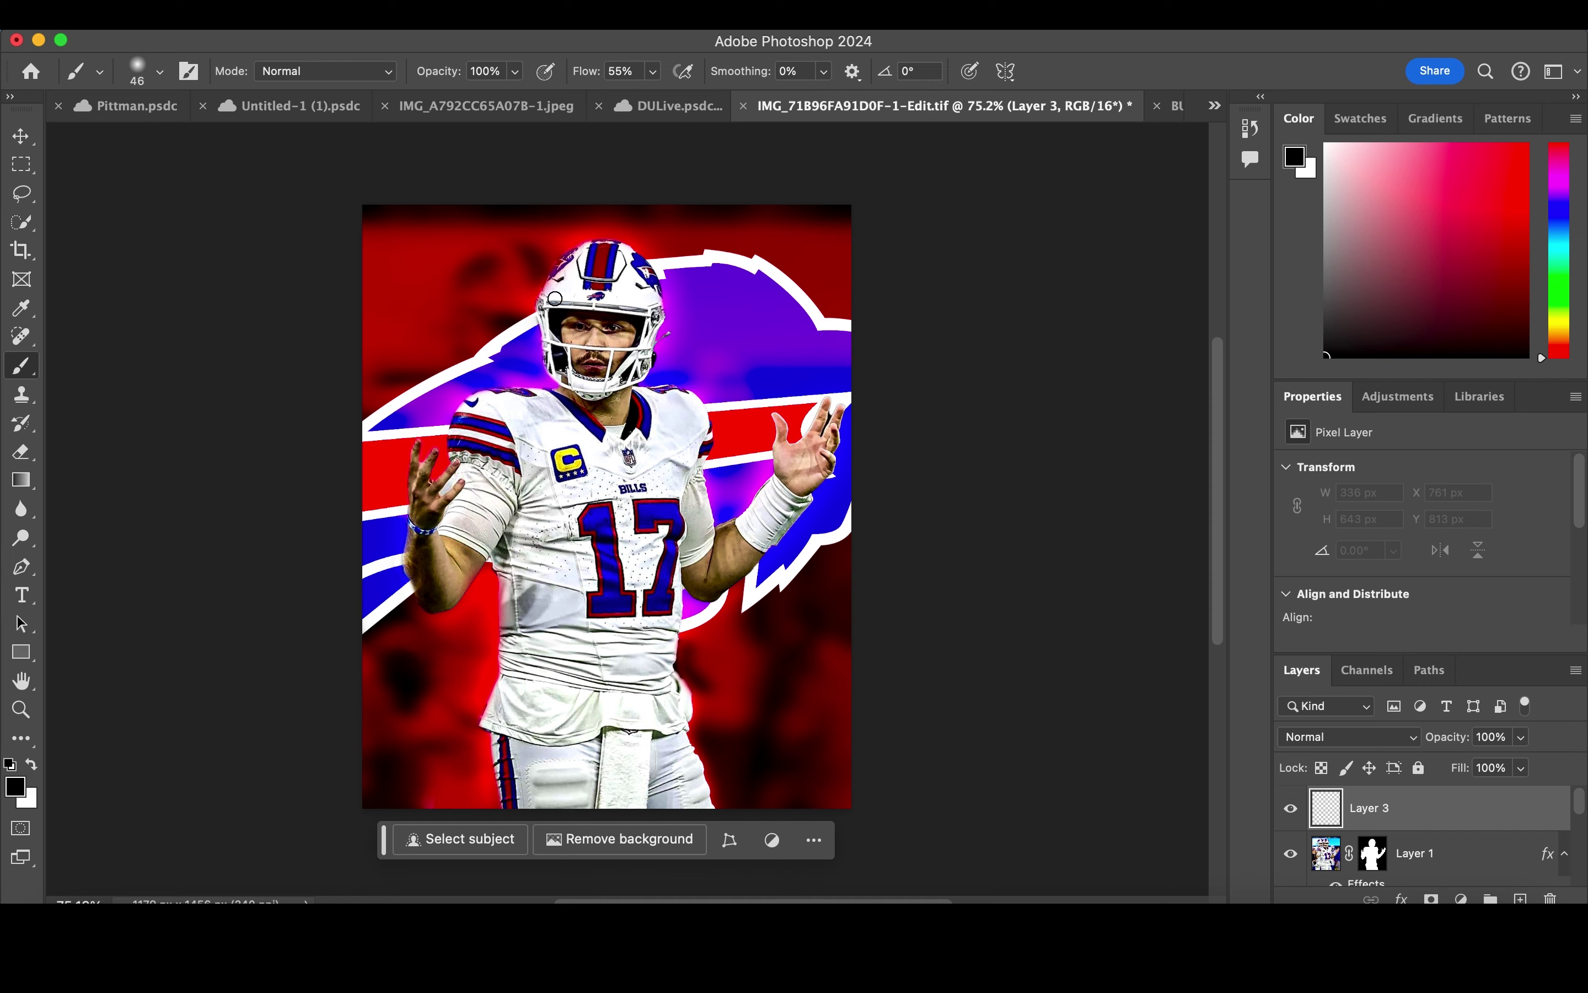
# Step: Paint 15 px strokes over both eyes on Layer 3 and give them a white Color Overlay
pyautogui.scroll(3, 611, 375)
pyautogui.scroll(2, 611, 375)
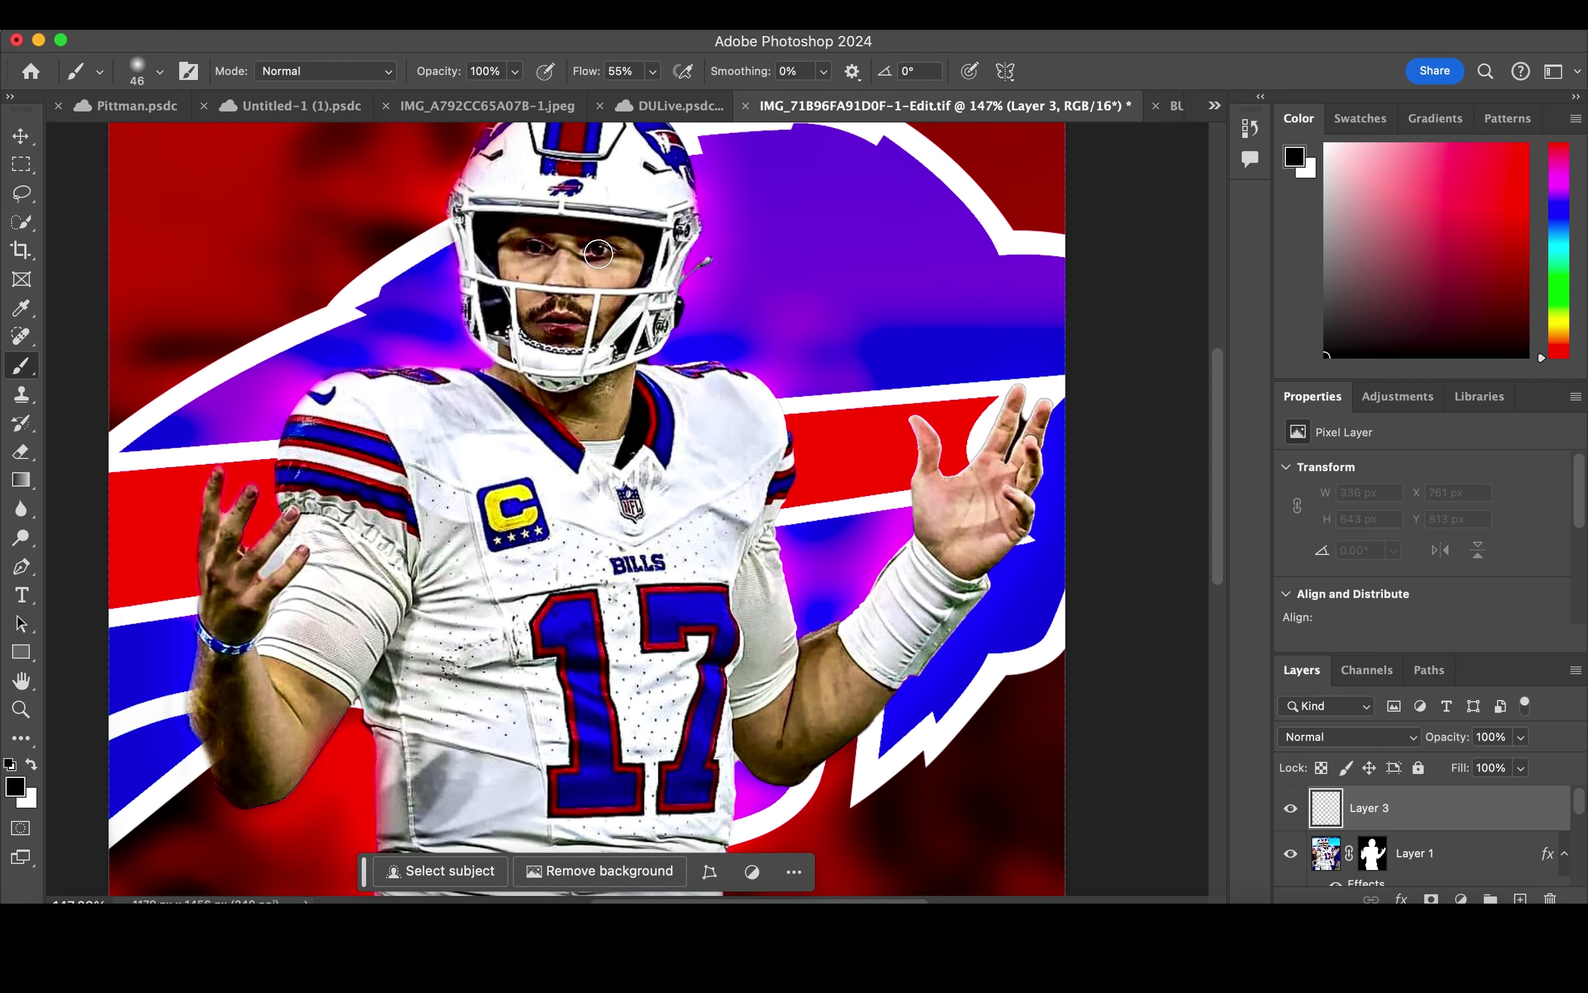
pyautogui.rightClick(604, 254)
pyautogui.moveTo(738, 303); pyautogui.dragTo(732, 306)
pyautogui.click(598, 250)
pyautogui.moveTo(594, 250); pyautogui.dragTo(610, 251)
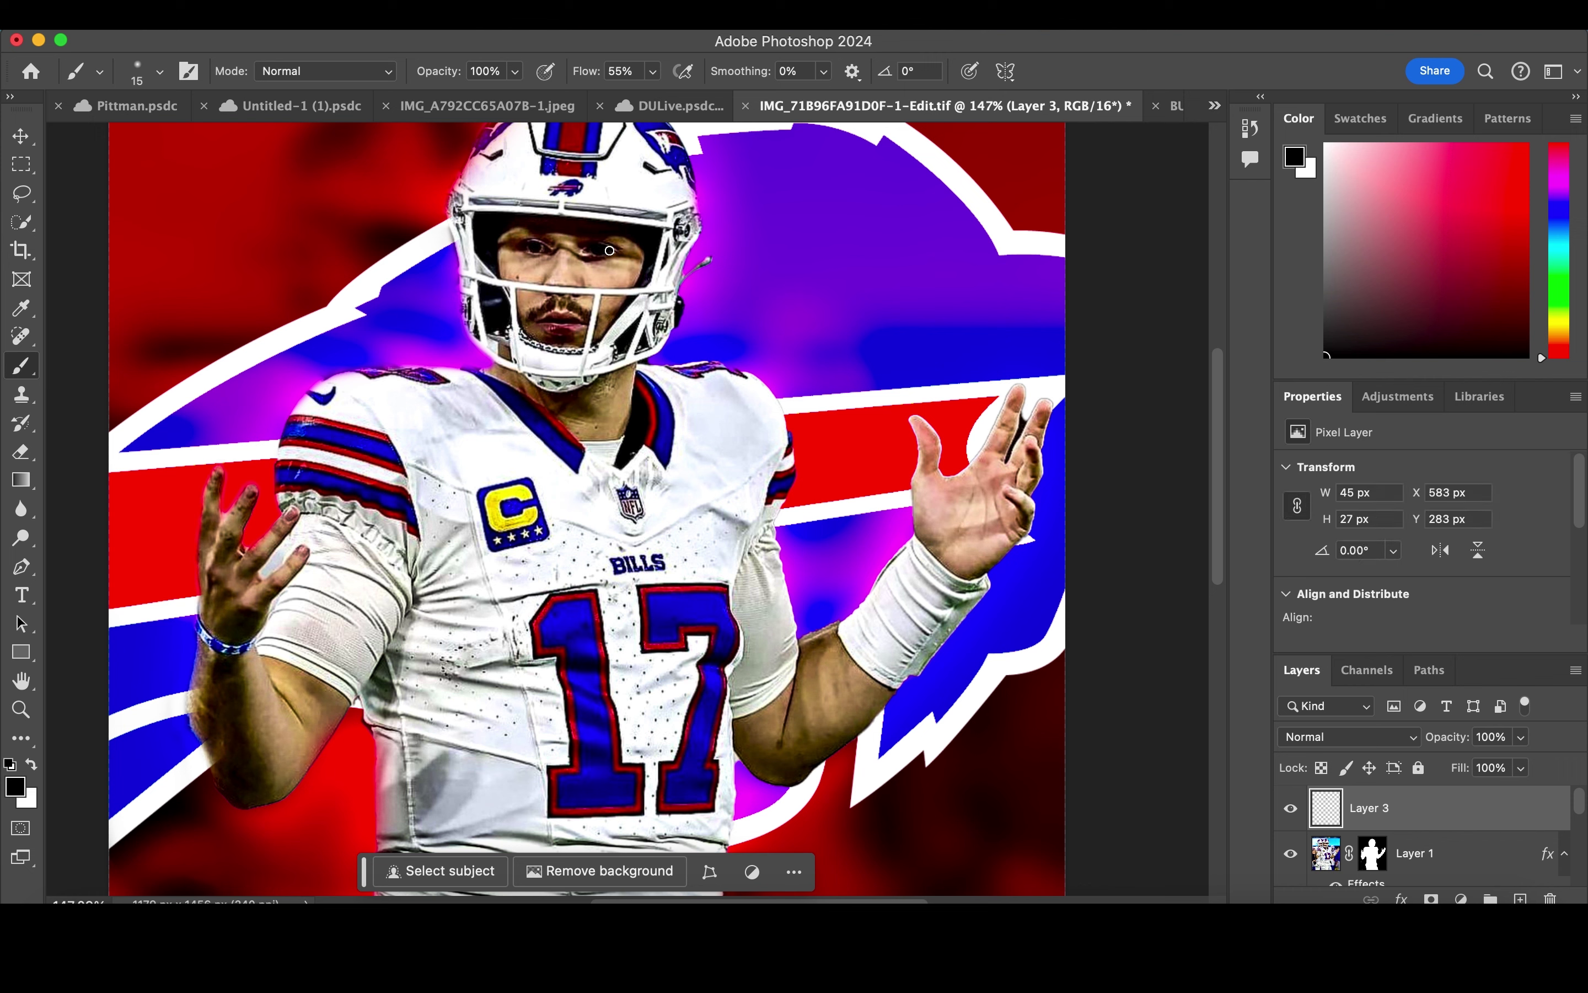
pyautogui.click(539, 247)
pyautogui.click(1405, 898)
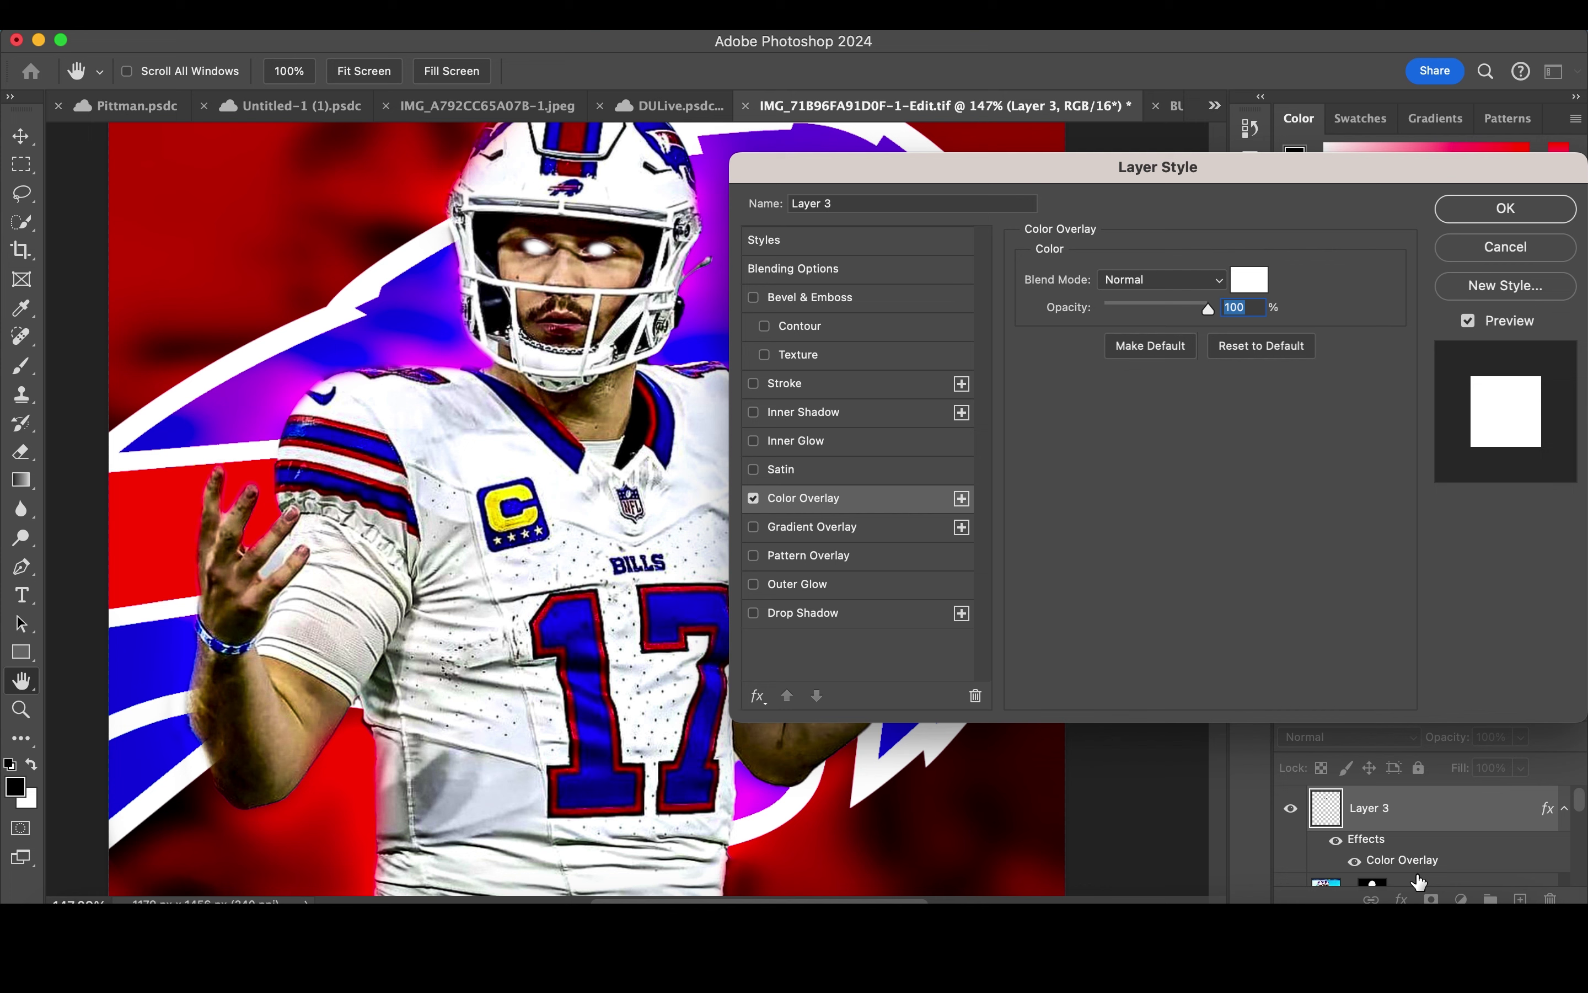
# Step: Give Layer 3's eye strokes a dark-red Screen-mode Outer Glow about 3 px in size
pyautogui.click(825, 587)
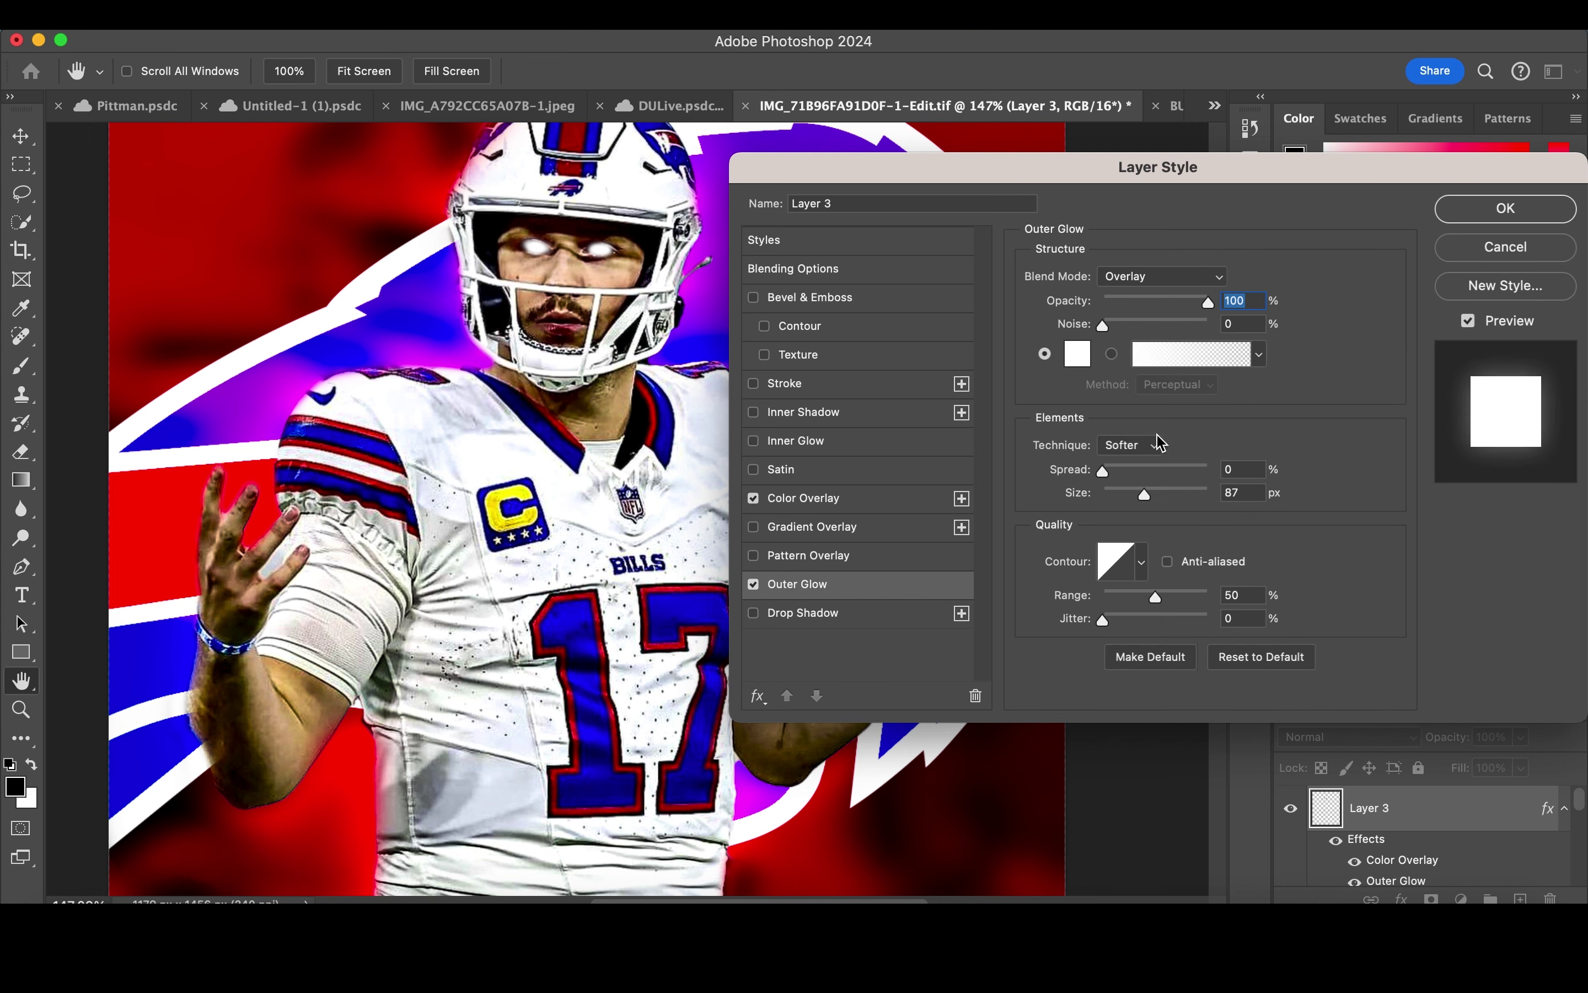
pyautogui.moveTo(1155, 498); pyautogui.dragTo(1121, 495)
pyautogui.click(1161, 277)
pyautogui.click(1156, 194)
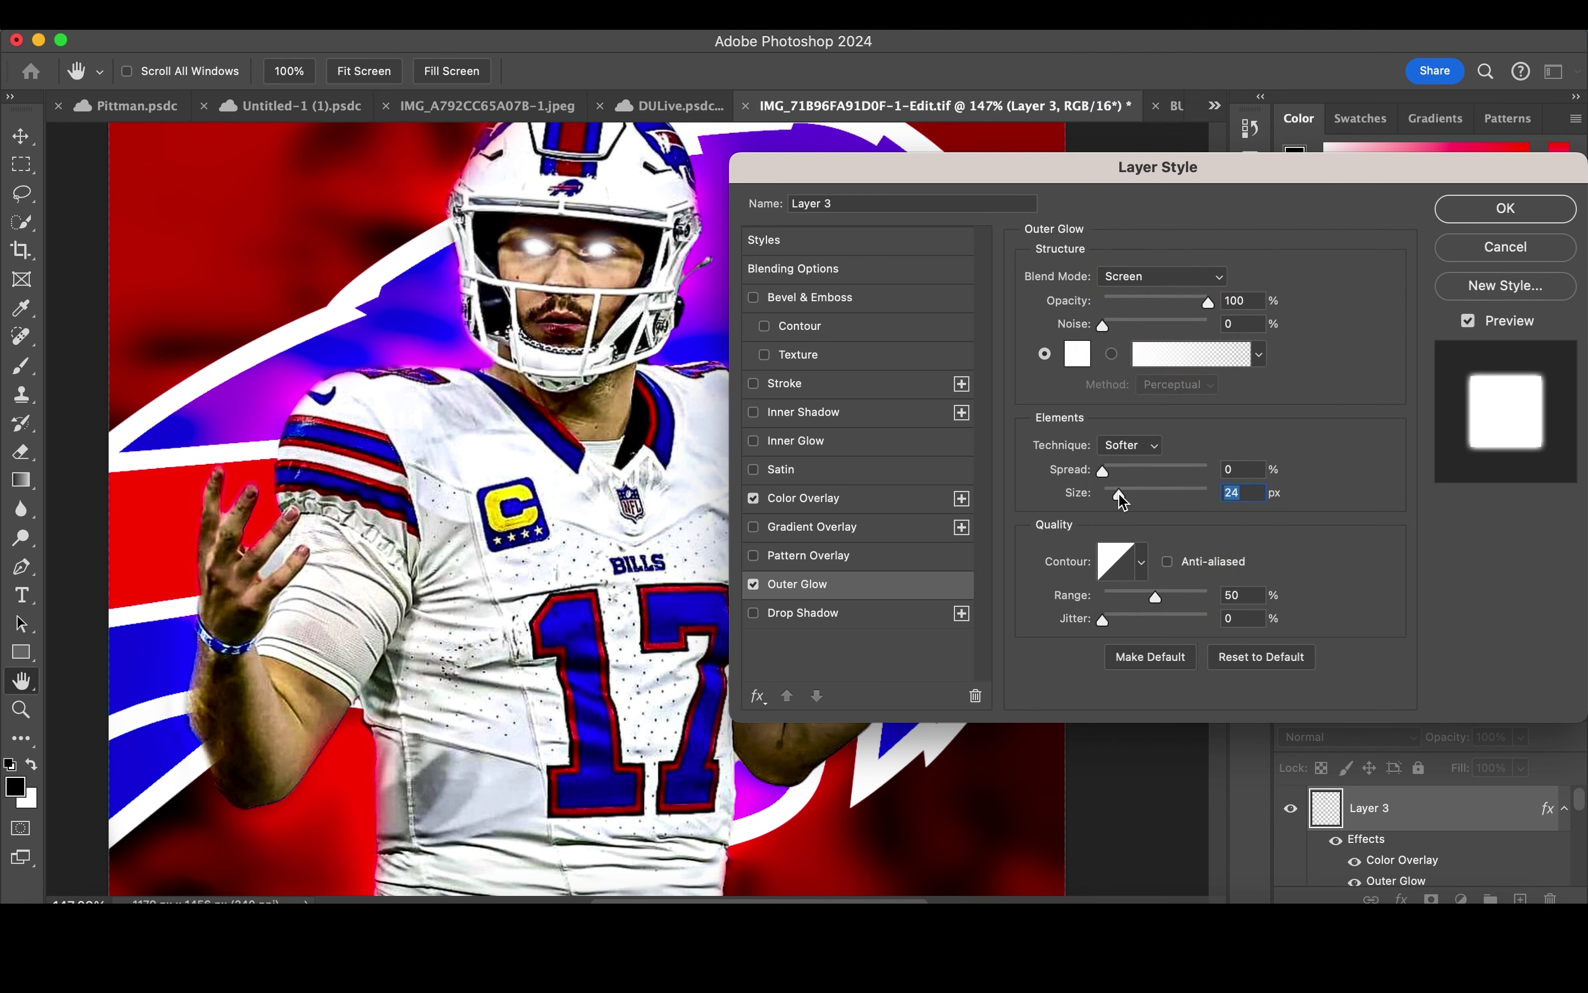
pyautogui.click(1083, 356)
pyautogui.click(301, 172)
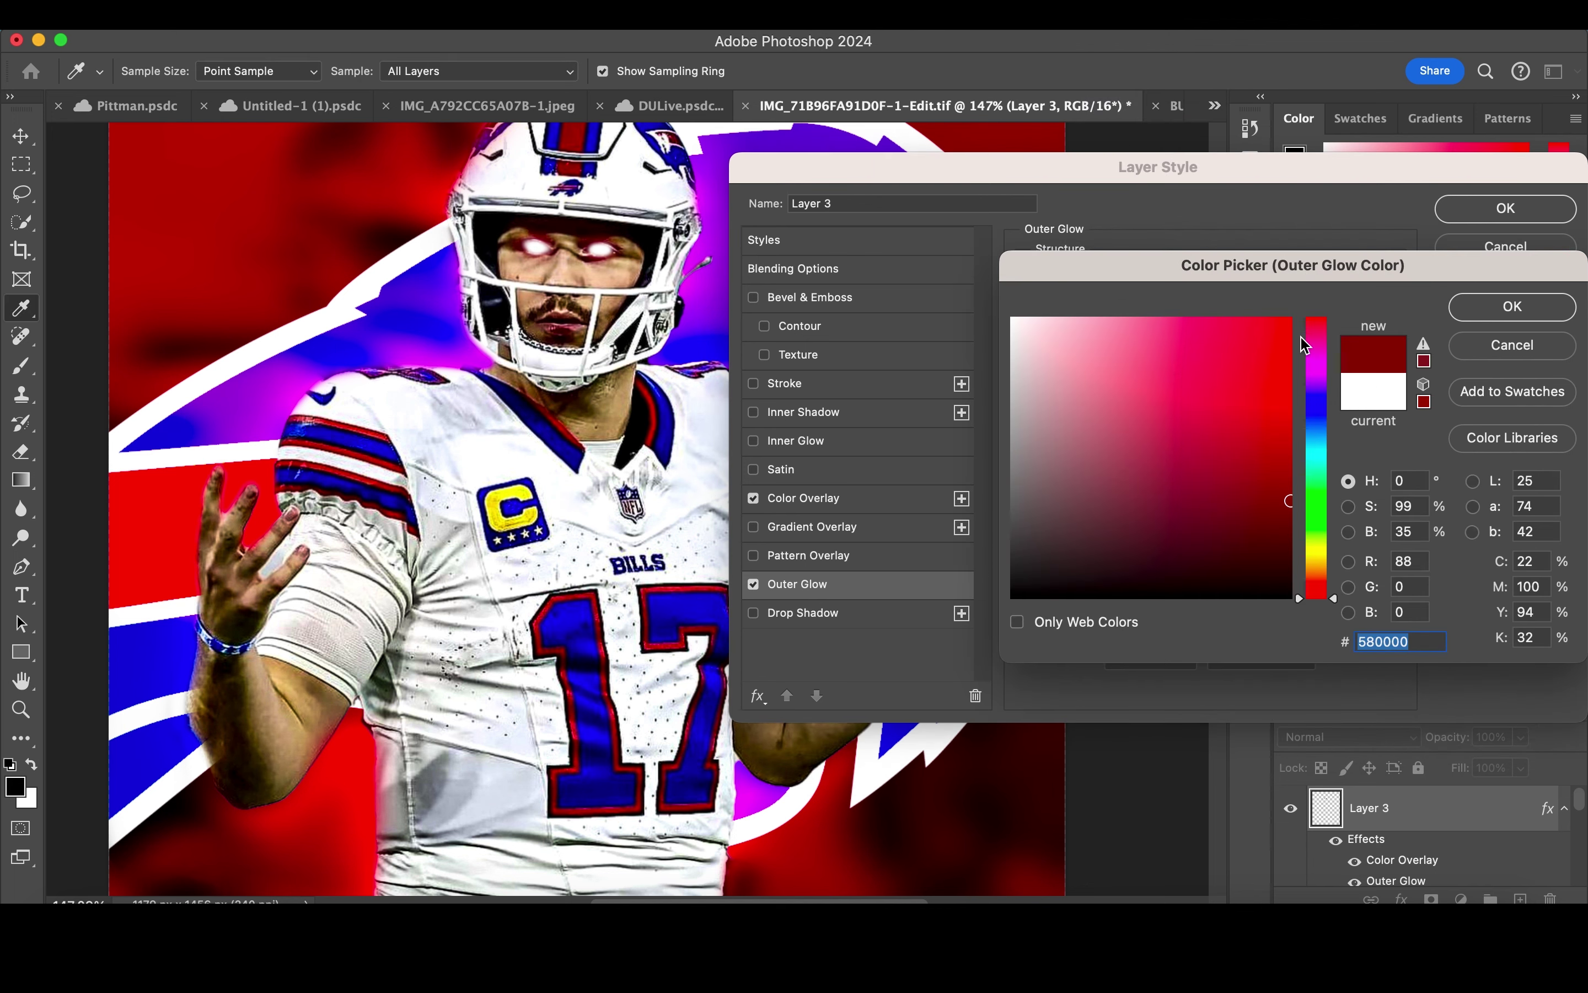
pyautogui.click(1322, 413)
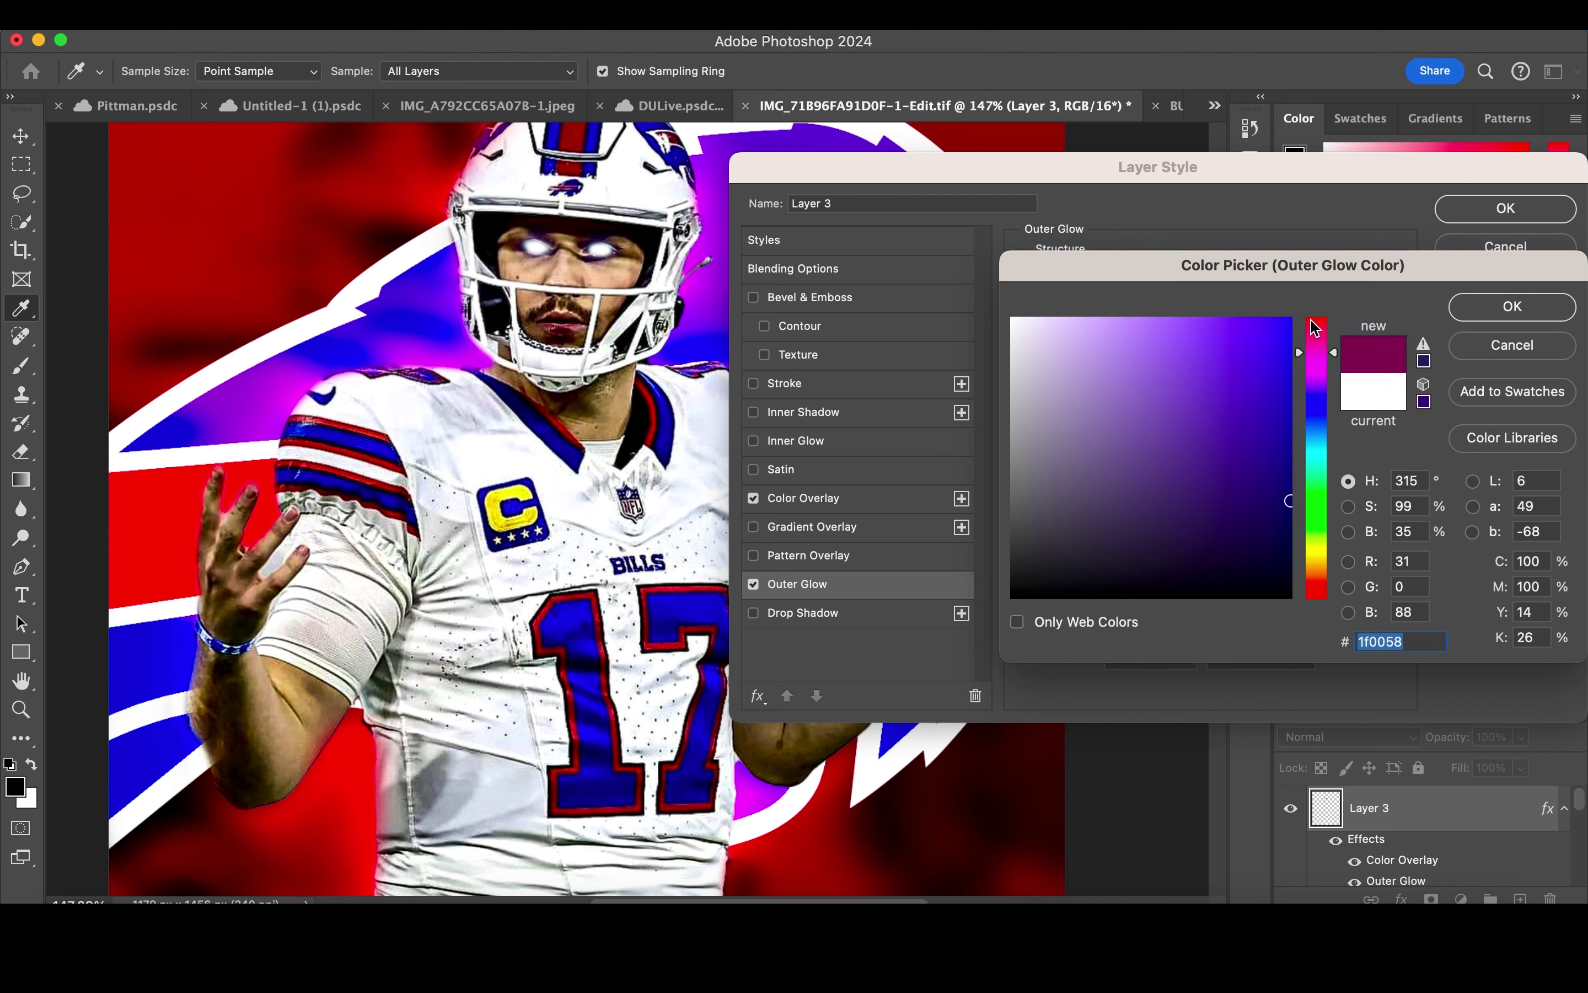
pyautogui.moveTo(1325, 420); pyautogui.dragTo(1319, 293)
pyautogui.click(1512, 306)
pyautogui.moveTo(1119, 499); pyautogui.dragTo(1116, 507)
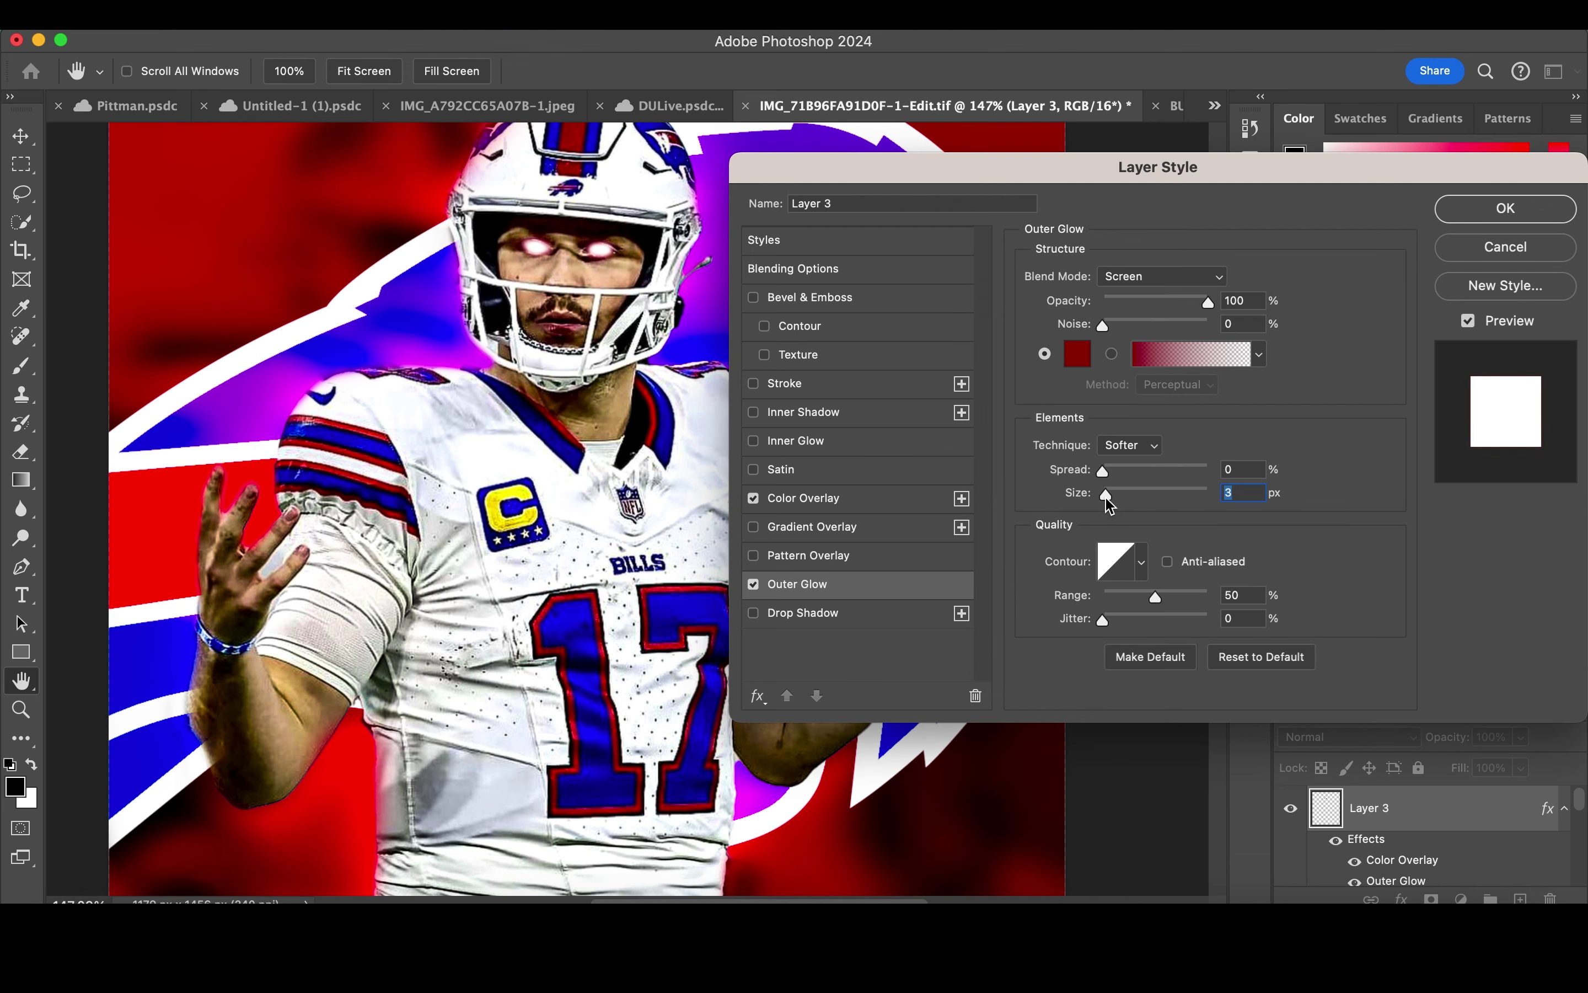
pyautogui.press('Return')
pyautogui.press('b')
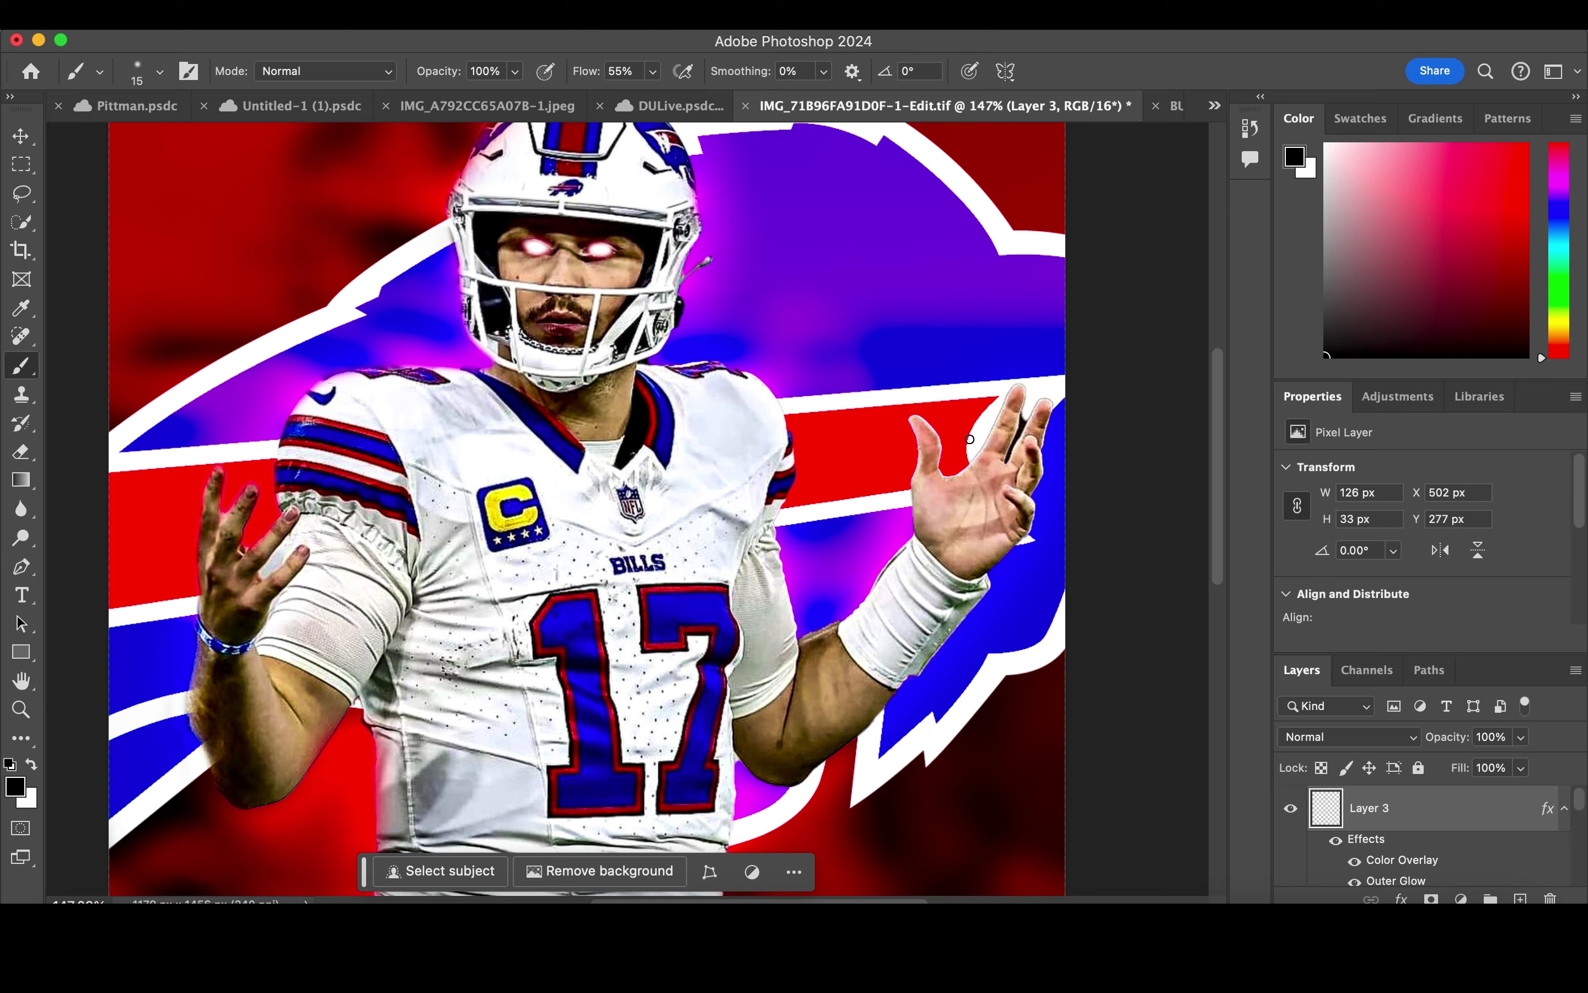
pyautogui.hotkey('ctrl', '-')
pyautogui.hotkey('ctrl', '-')
# Step: Add a black-to-white Gradient Map on top with Soft Light blend mode at 15% opacity
pyautogui.click(1464, 897)
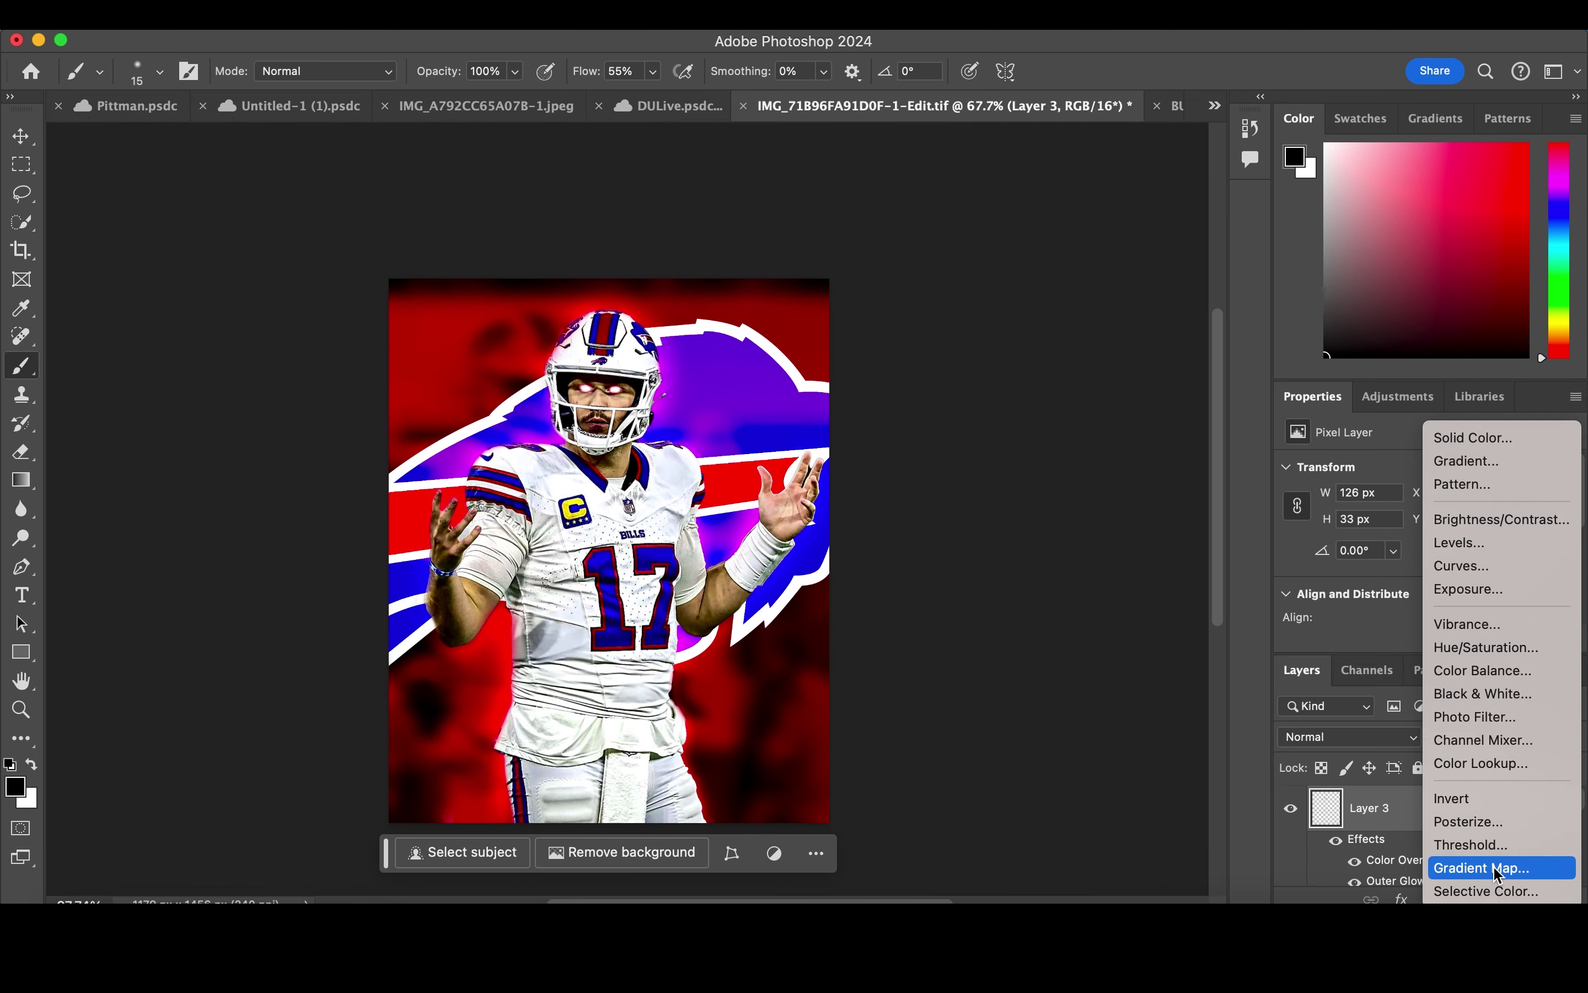
pyautogui.click(1454, 865)
pyautogui.click(1348, 736)
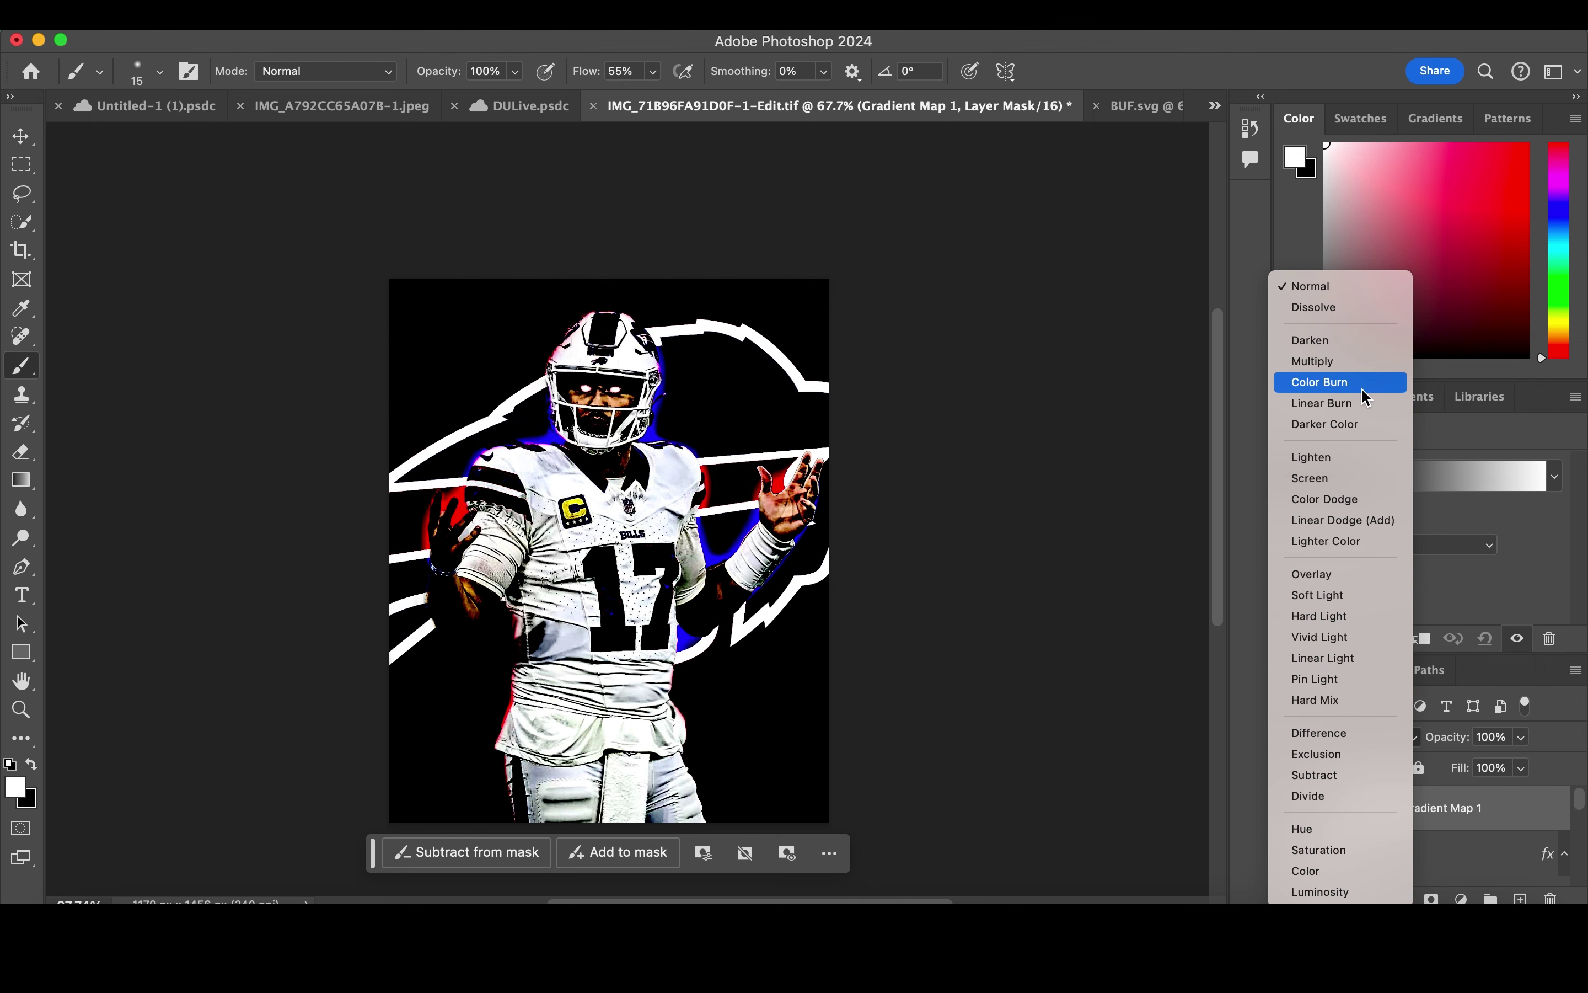
pyautogui.click(1346, 593)
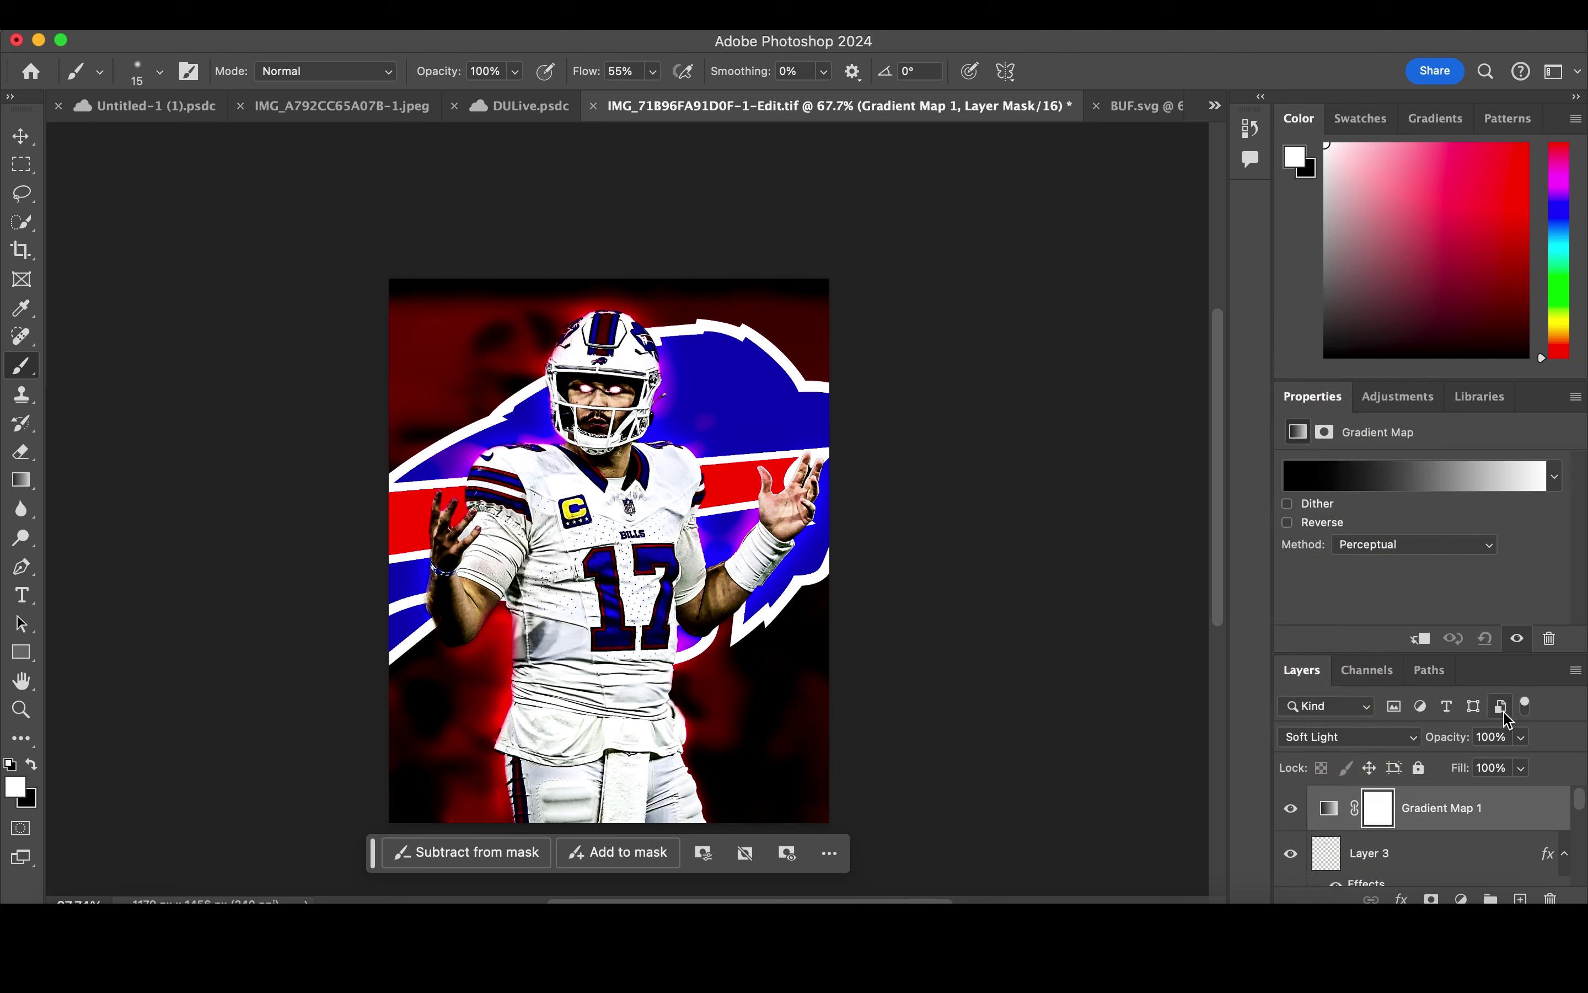
pyautogui.click(1522, 737)
pyautogui.moveTo(1526, 764); pyautogui.dragTo(1437, 769)
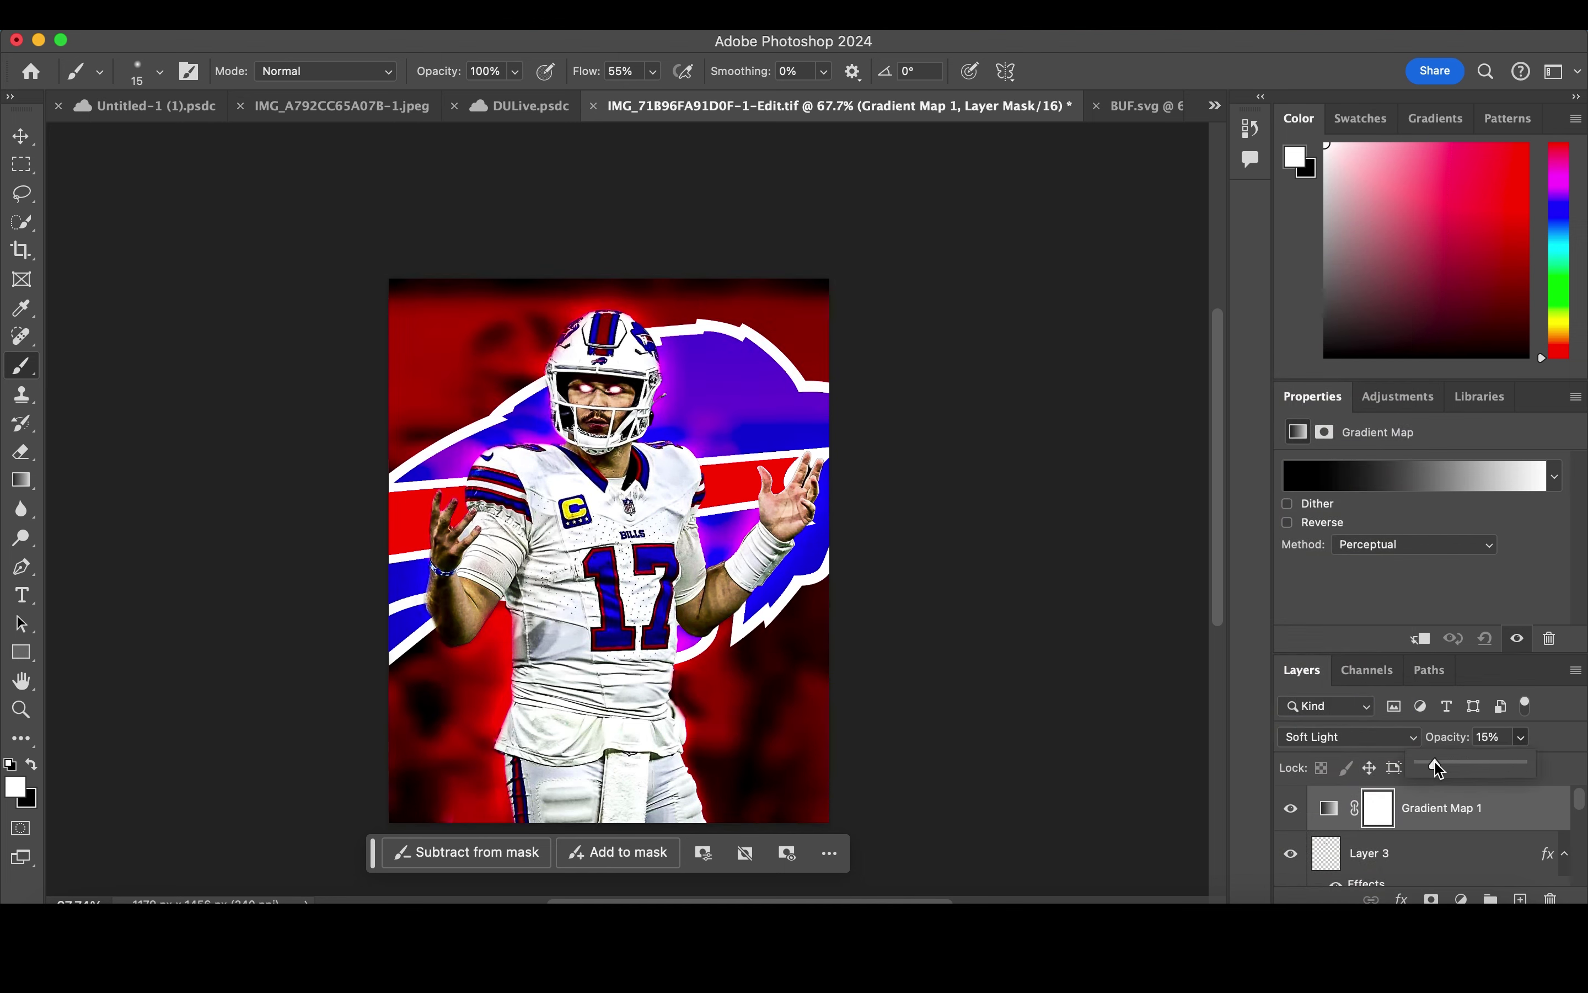